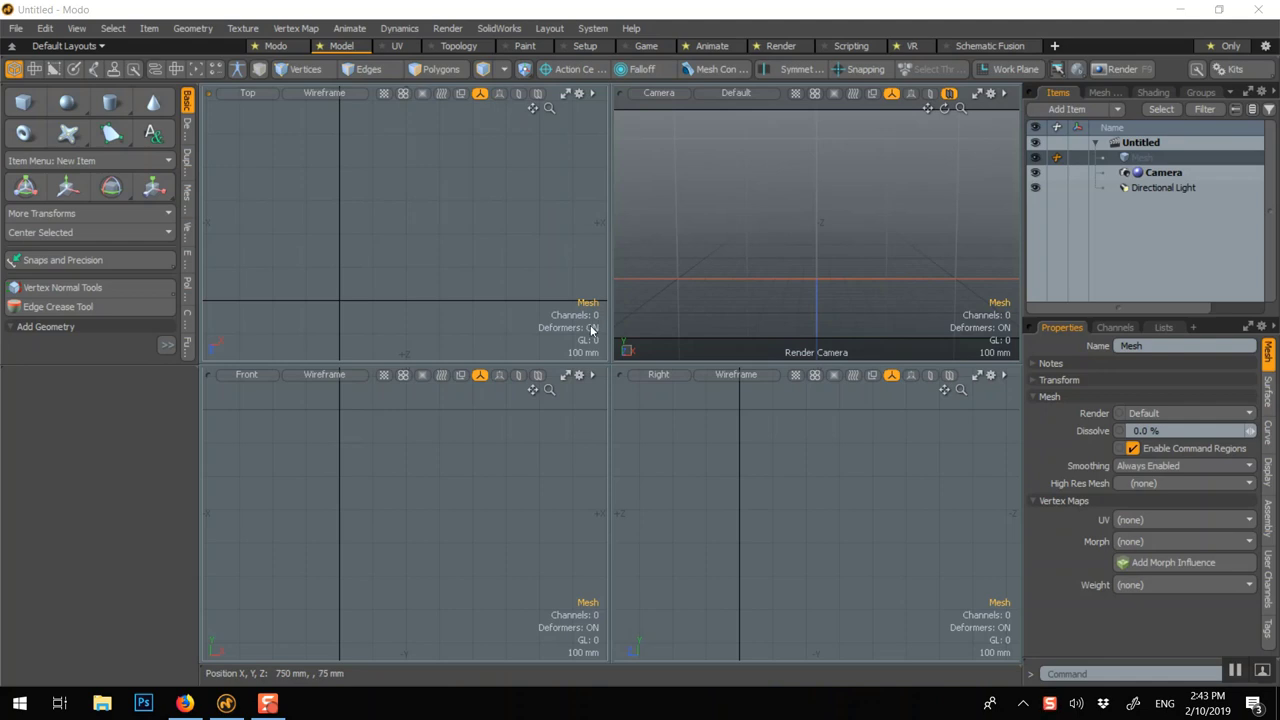
Step: Maximize the Front viewport and frame the origin for drawing
click(566, 376)
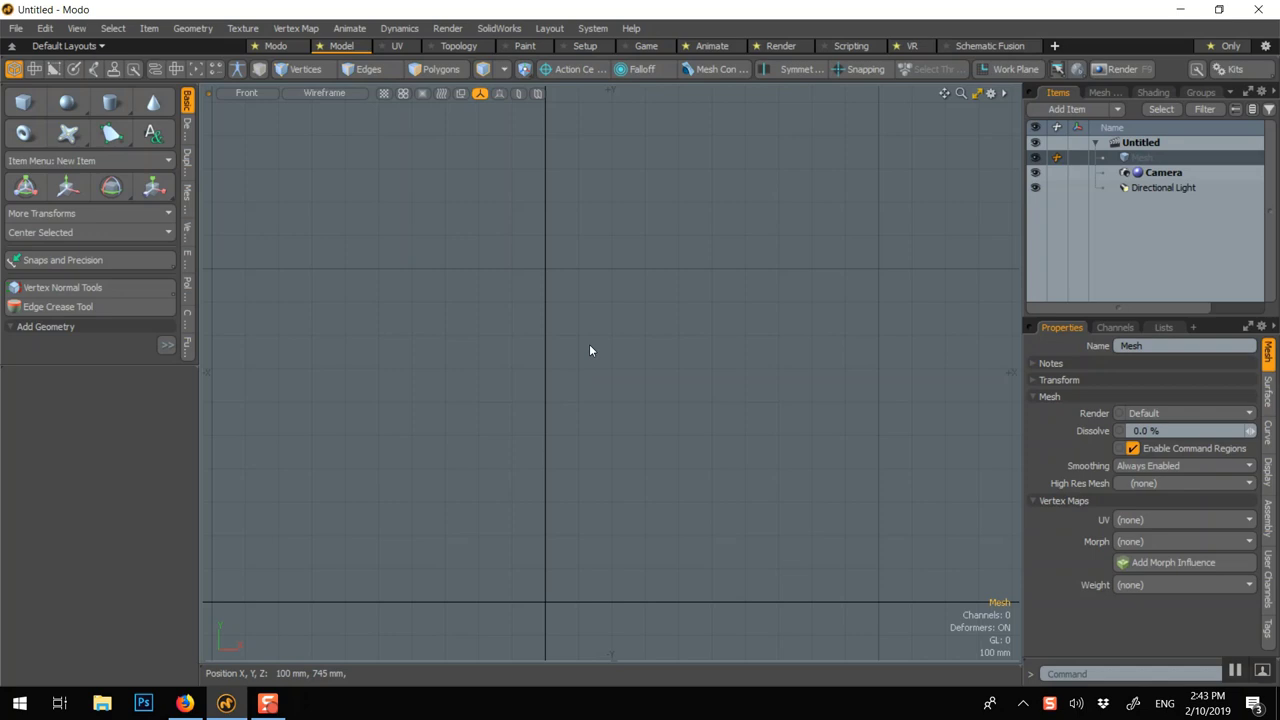
scroll(607, 331, down, 1)
scroll(607, 331, down, 1)
alt+shift+drag(603, 329, 601, 380)
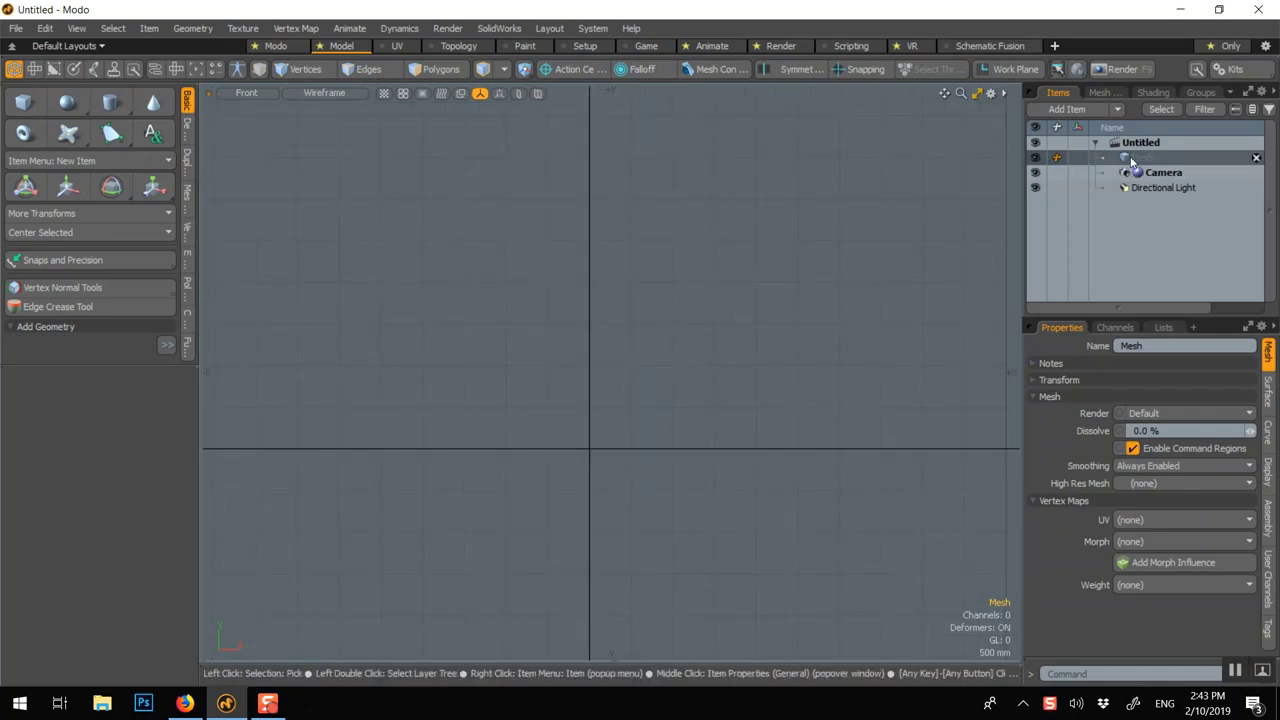
Step: Draw the foot of a wine glass half-profile with the Pen tool, from the ground line inward to X 30 mm, Y 25 mm
click(112, 133)
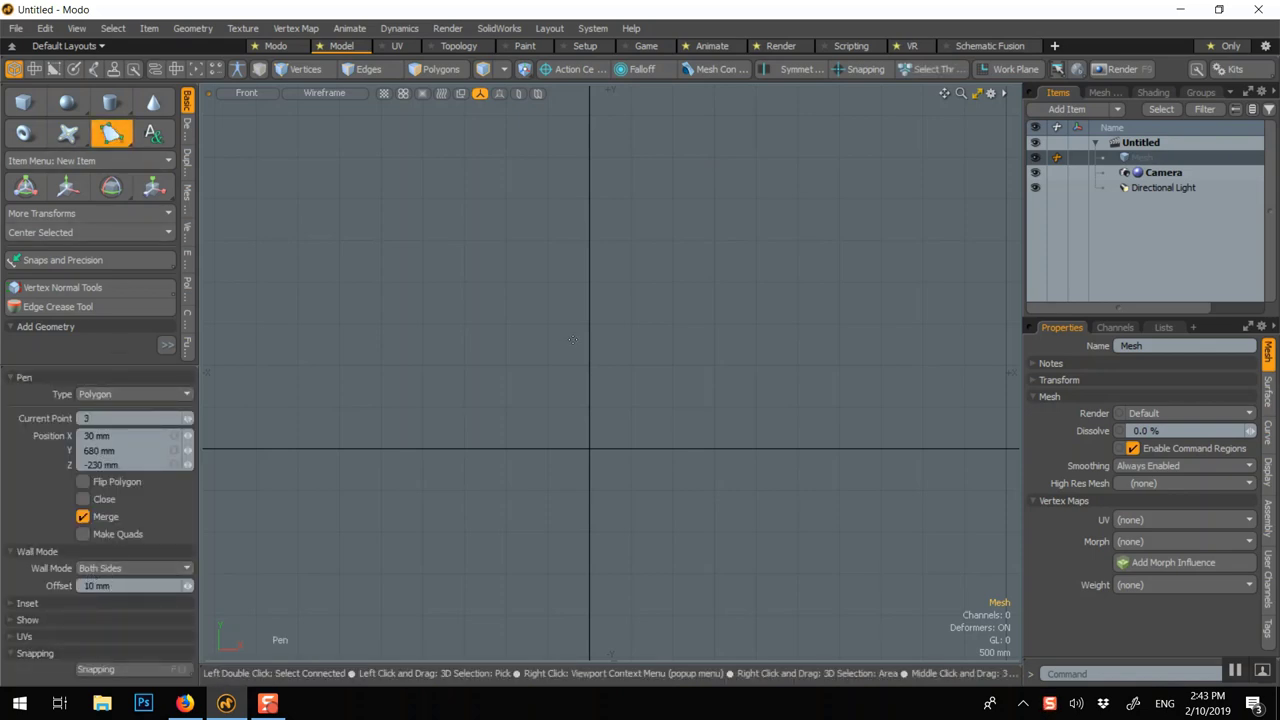
scroll(631, 395, up, 5)
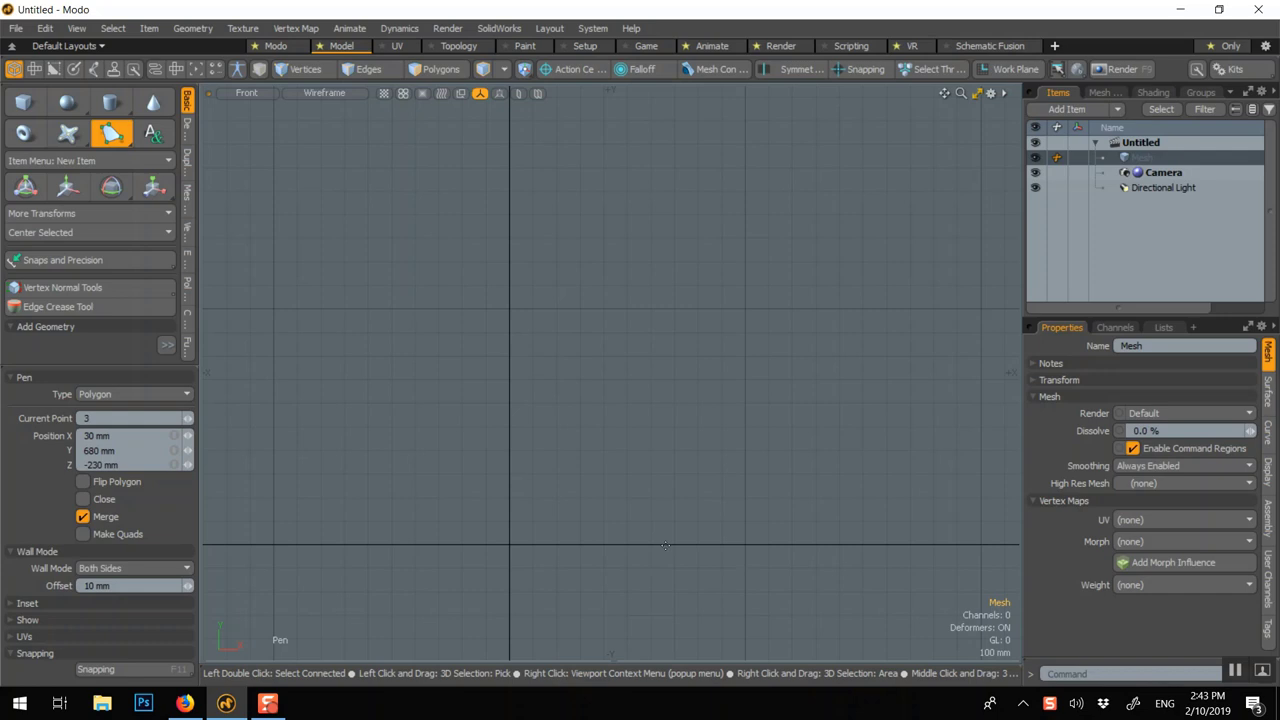
click(660, 543)
click(586, 524)
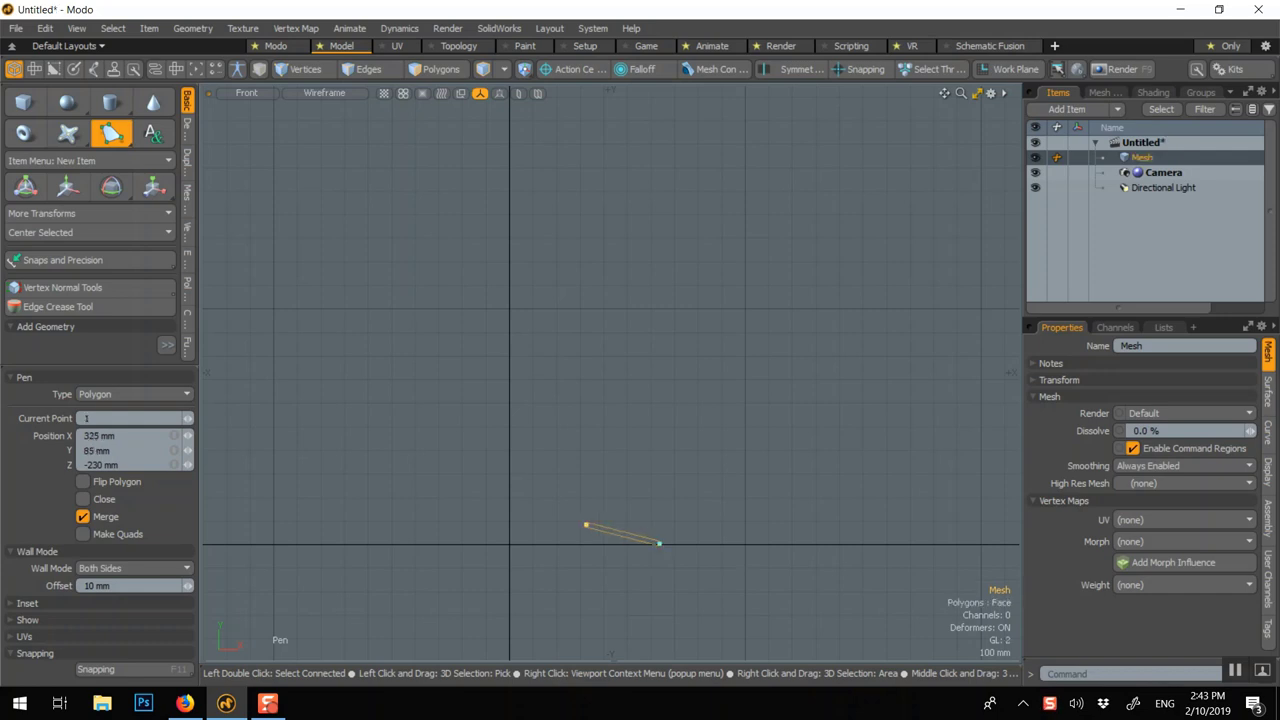
drag(526, 539, 516, 539)
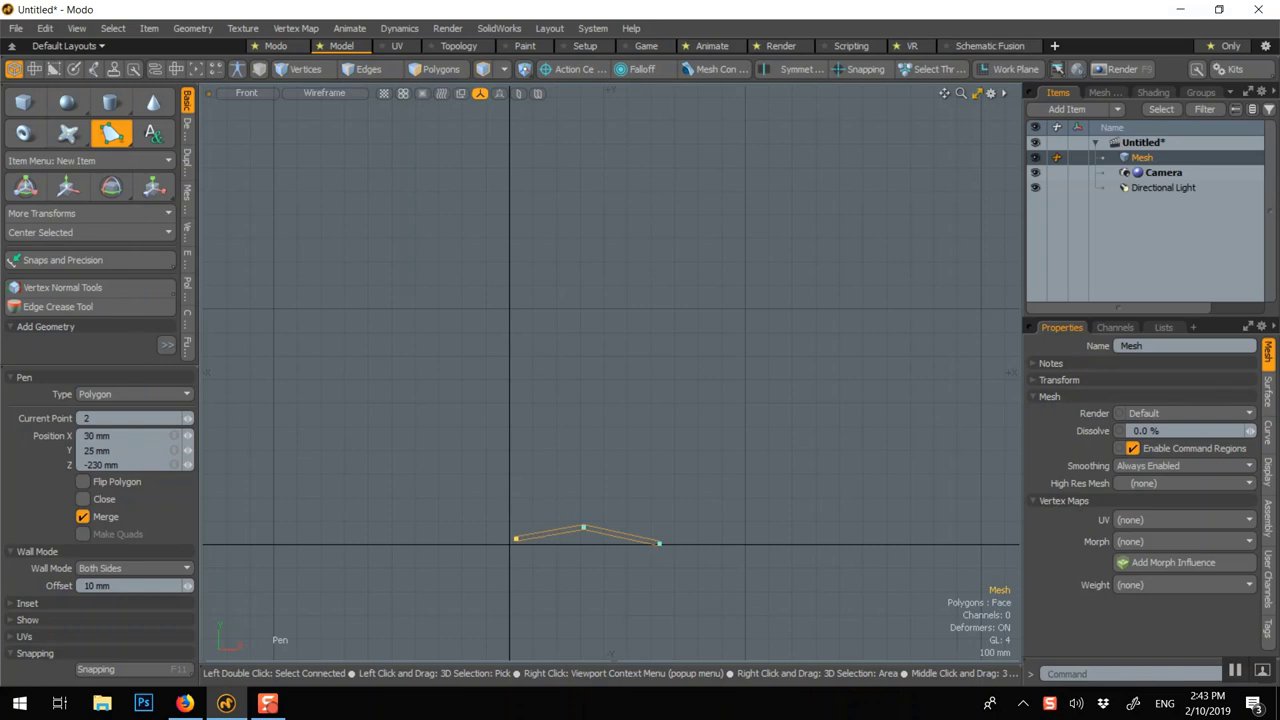
Step: Continue the profile with a vertical stem up to Y 810 mm and a lower bowl point at X 260 mm, Y 885 mm
click(515, 422)
drag(515, 422, 515, 422)
drag(515, 376, 516, 355)
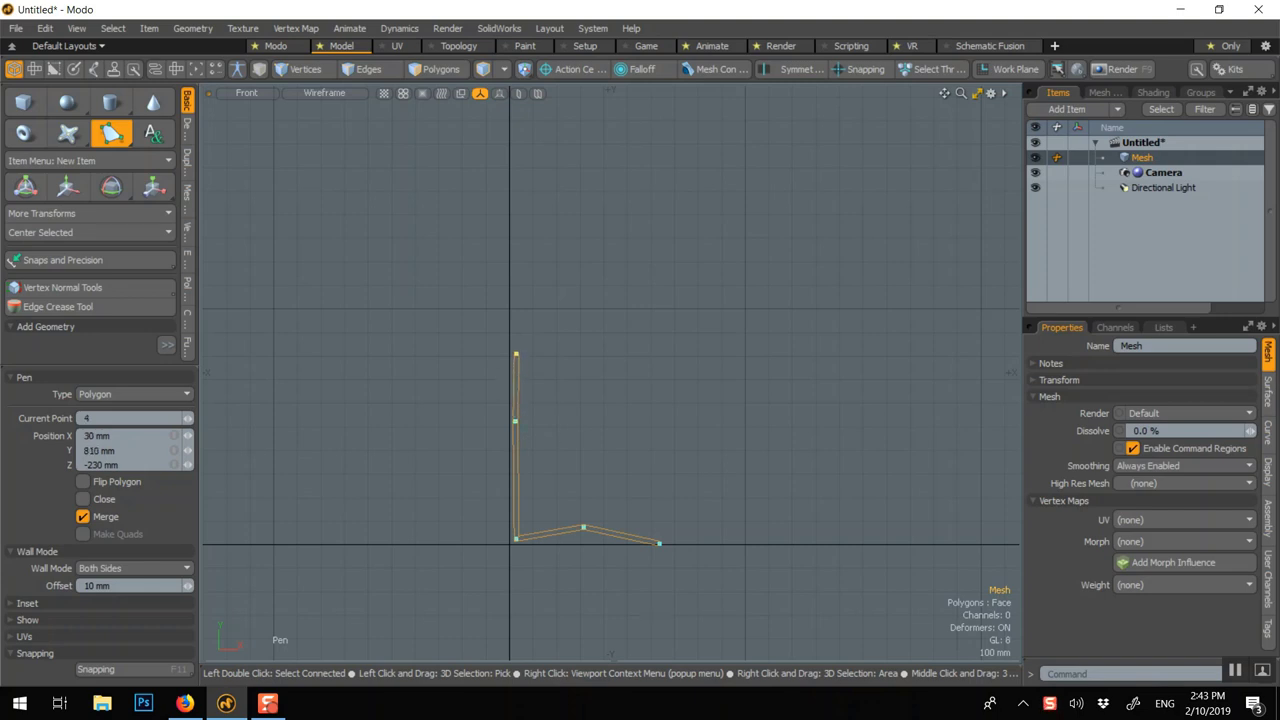
click(570, 337)
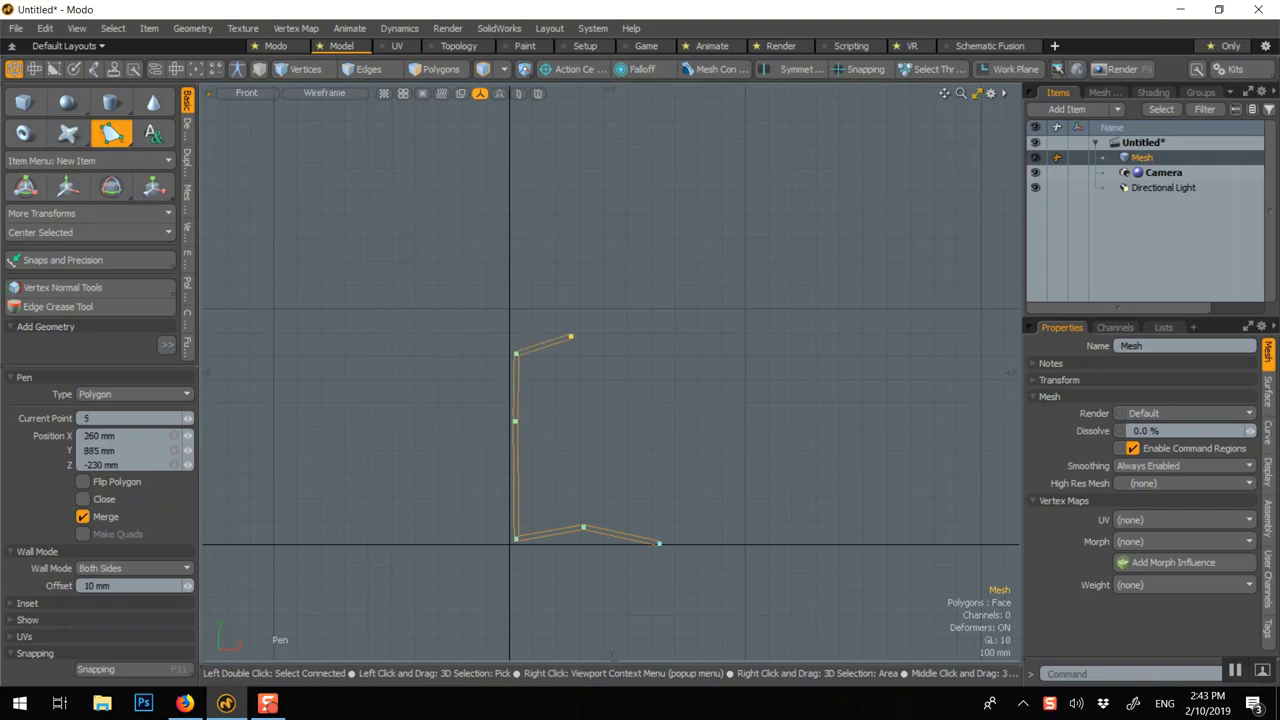
Step: Add the bowl's side up to the rim, placing its widest point at X 465 mm, Y 1.105 m
click(630, 290)
click(611, 150)
drag(611, 150, 587, 160)
drag(630, 292, 619, 285)
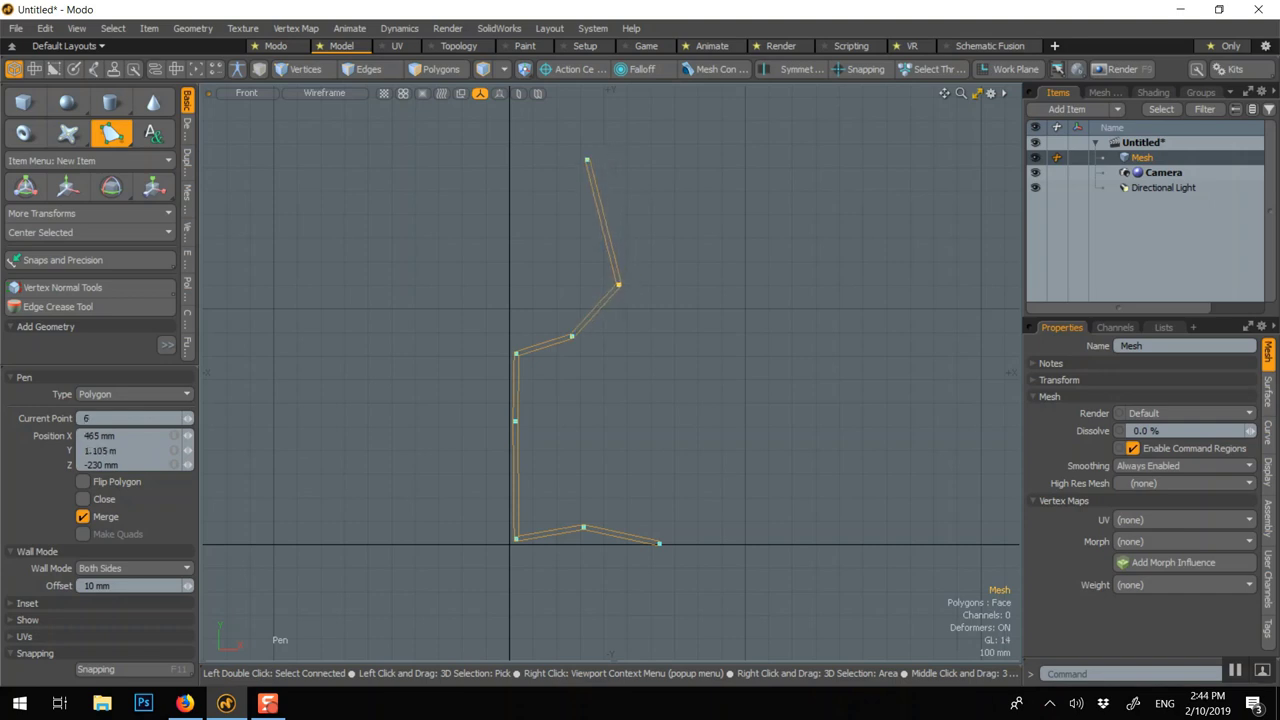
Step: Shift the foot's outer points slightly inward along the ground line and finish the pen profile
click(584, 528)
drag(659, 546, 640, 543)
key(space)
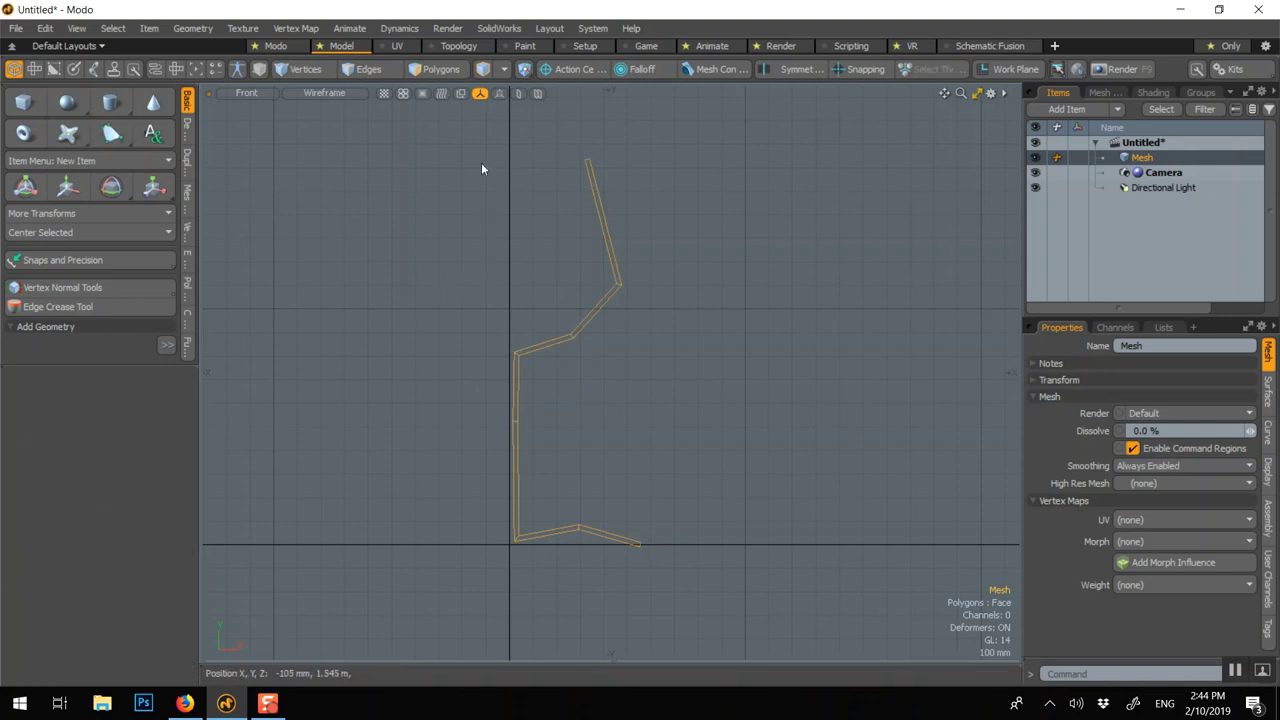
Step: Try moving the outermost polygon of the foot profile, undo the move and clear the selection
key(3)
click(613, 541)
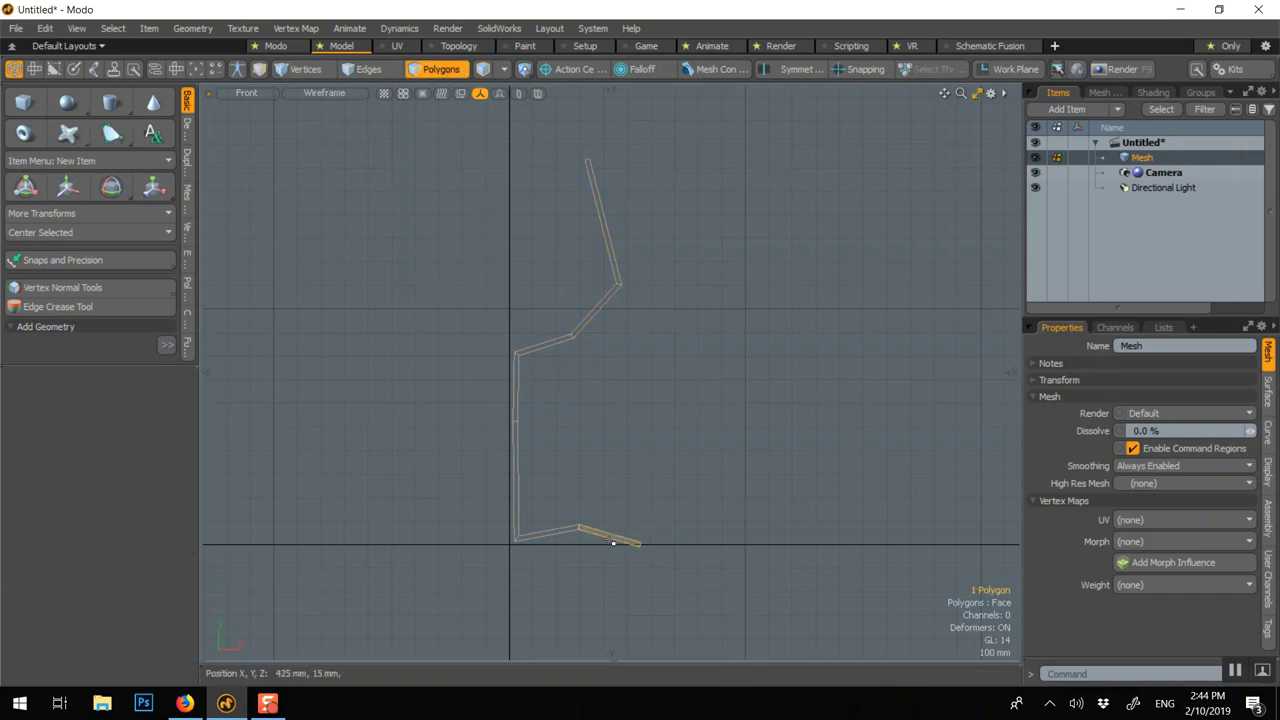
key(w)
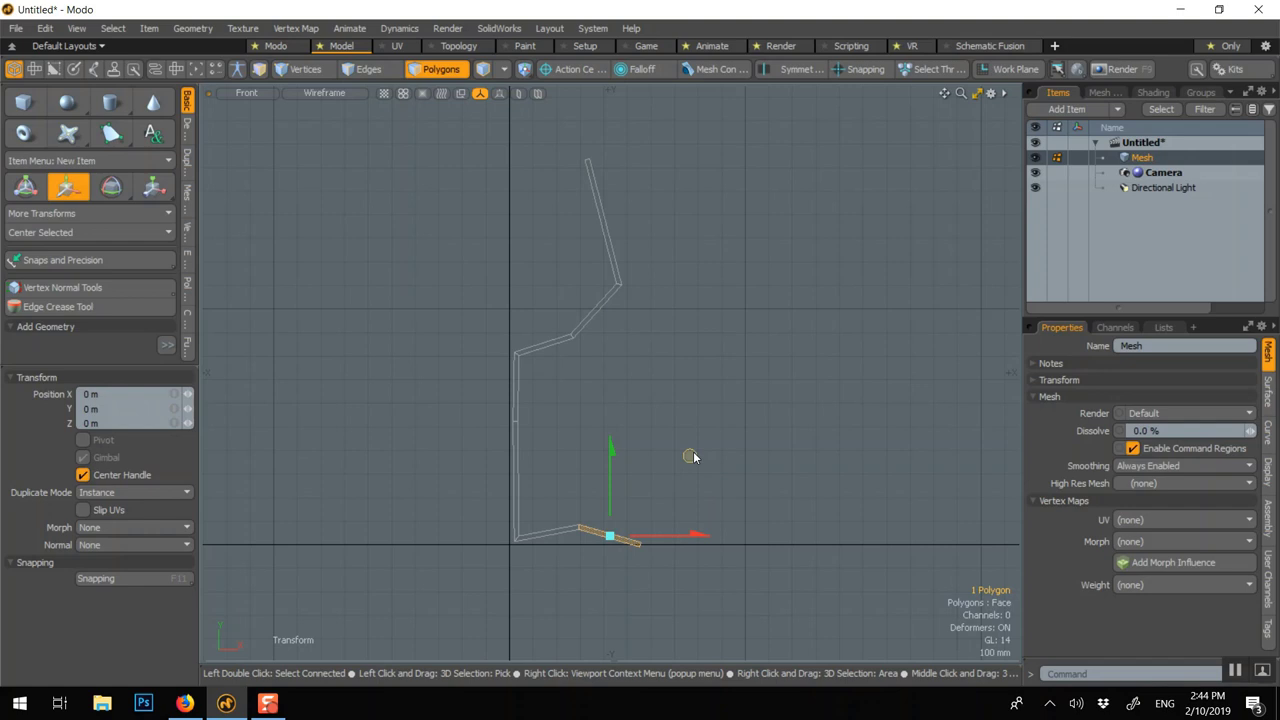
drag(693, 453, 658, 447)
key(ctrl+z)
key(q)
click(630, 424)
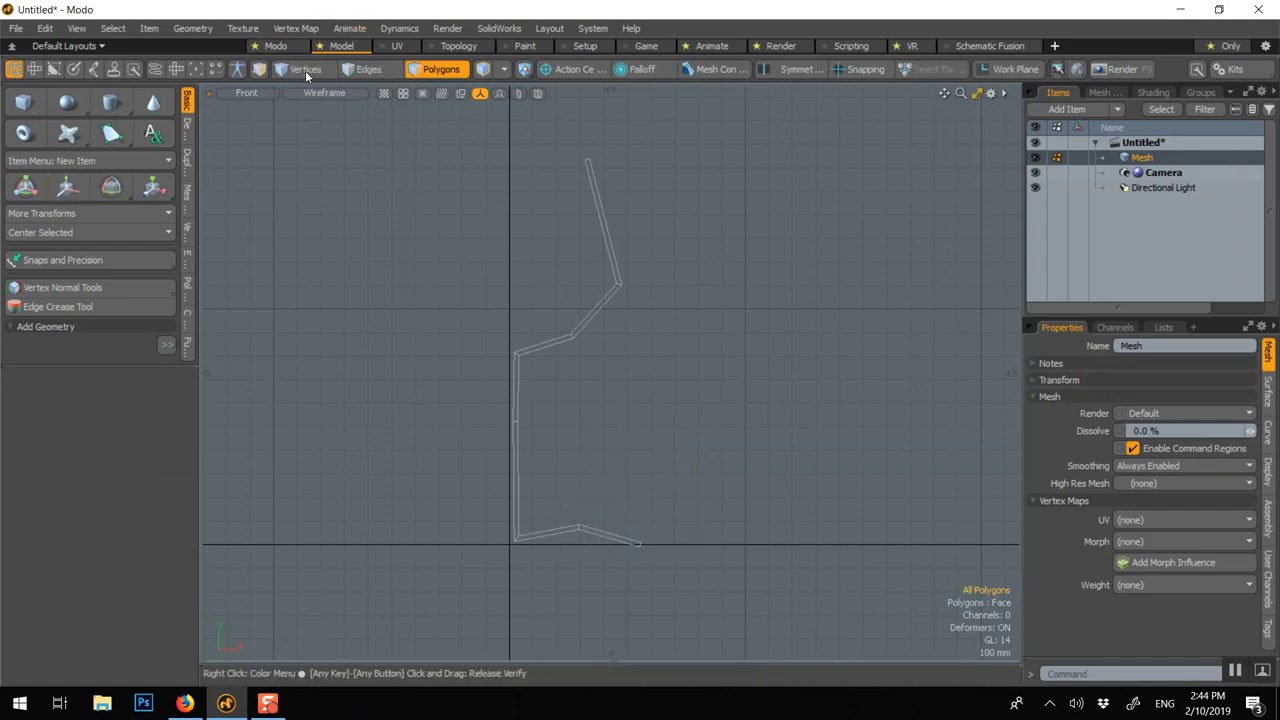
click(307, 74)
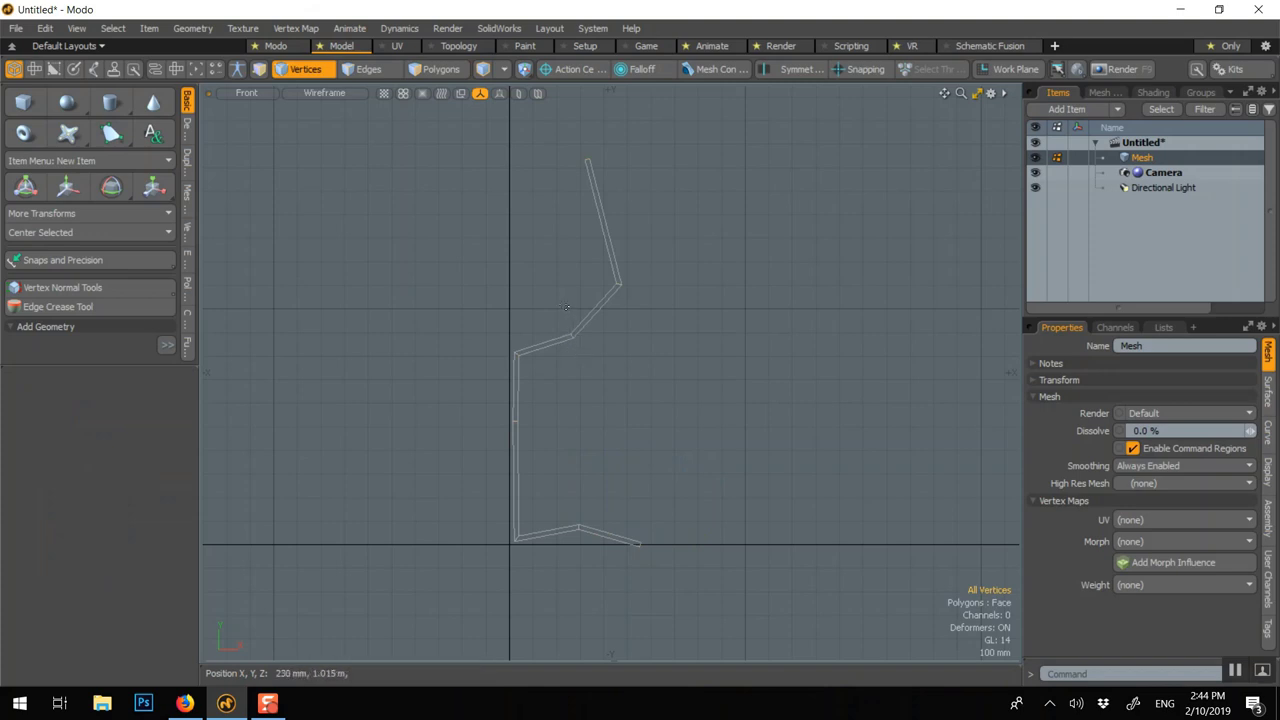
right_drag(566, 307, 592, 363)
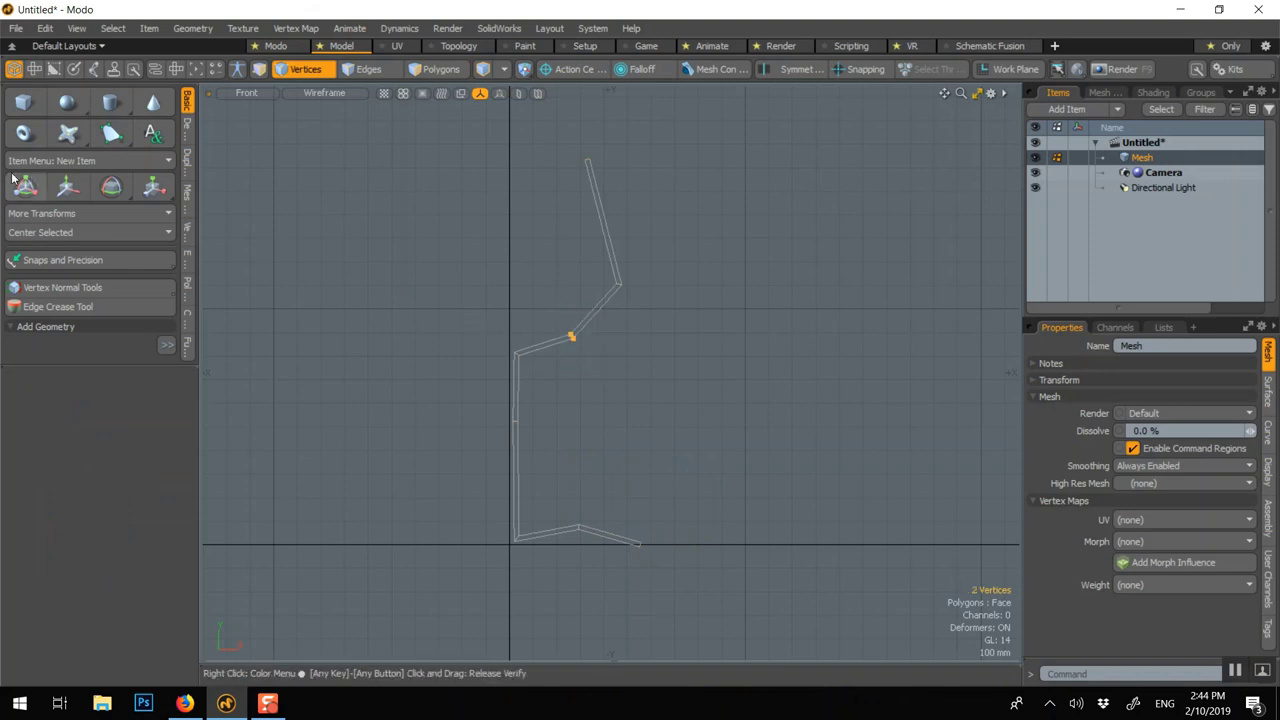
click(502, 290)
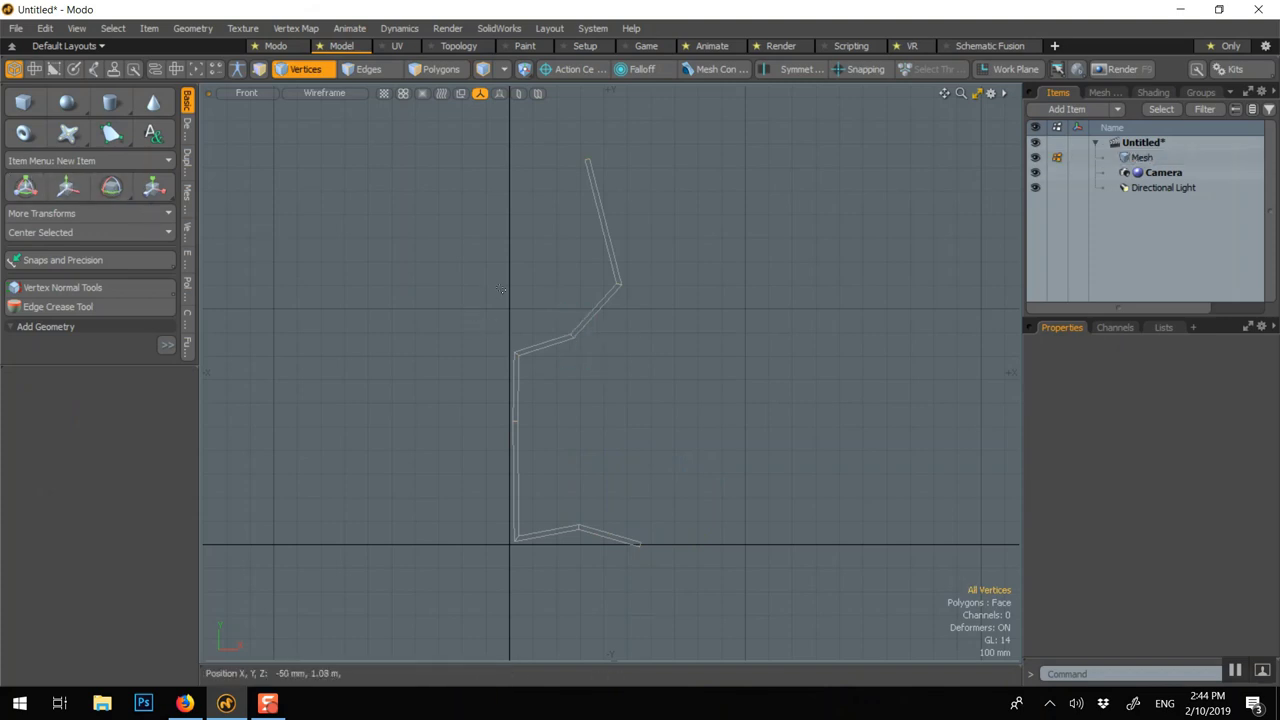
Step: Radial Sweep the whole profile 360° around the Y axis with a count of 8, centered at X 0 m
key(3)
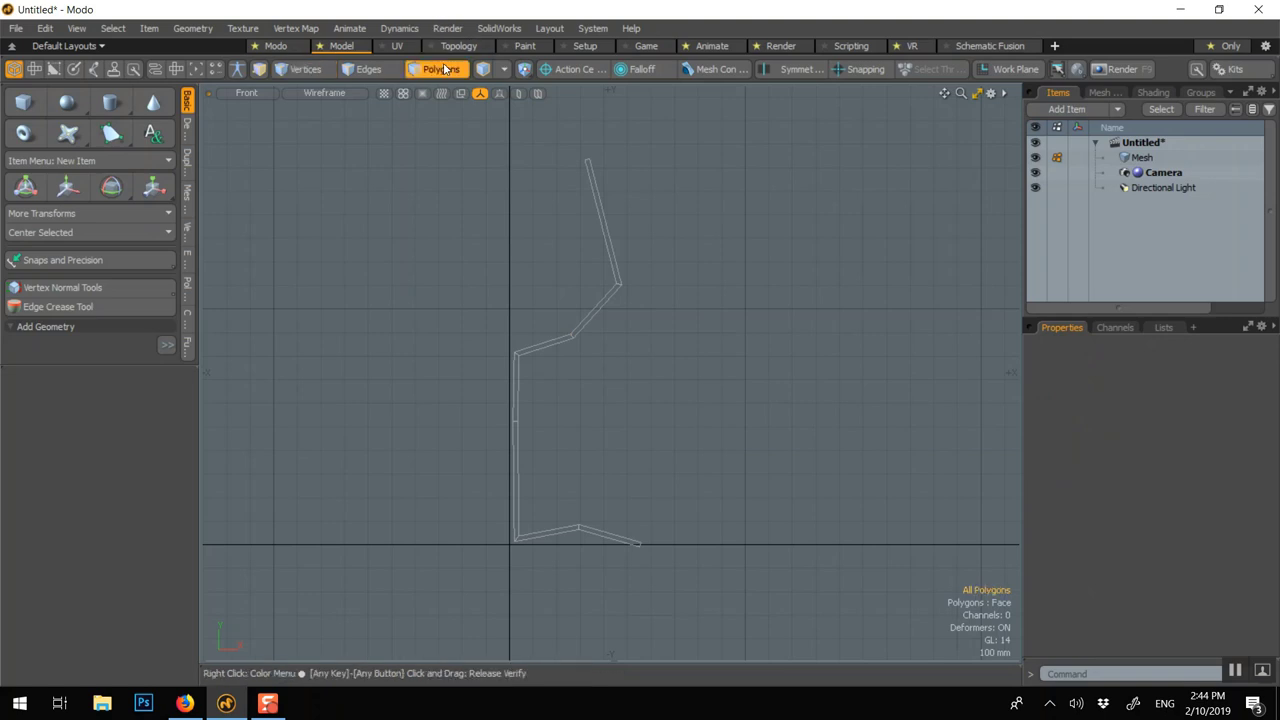
click(184, 170)
click(100, 106)
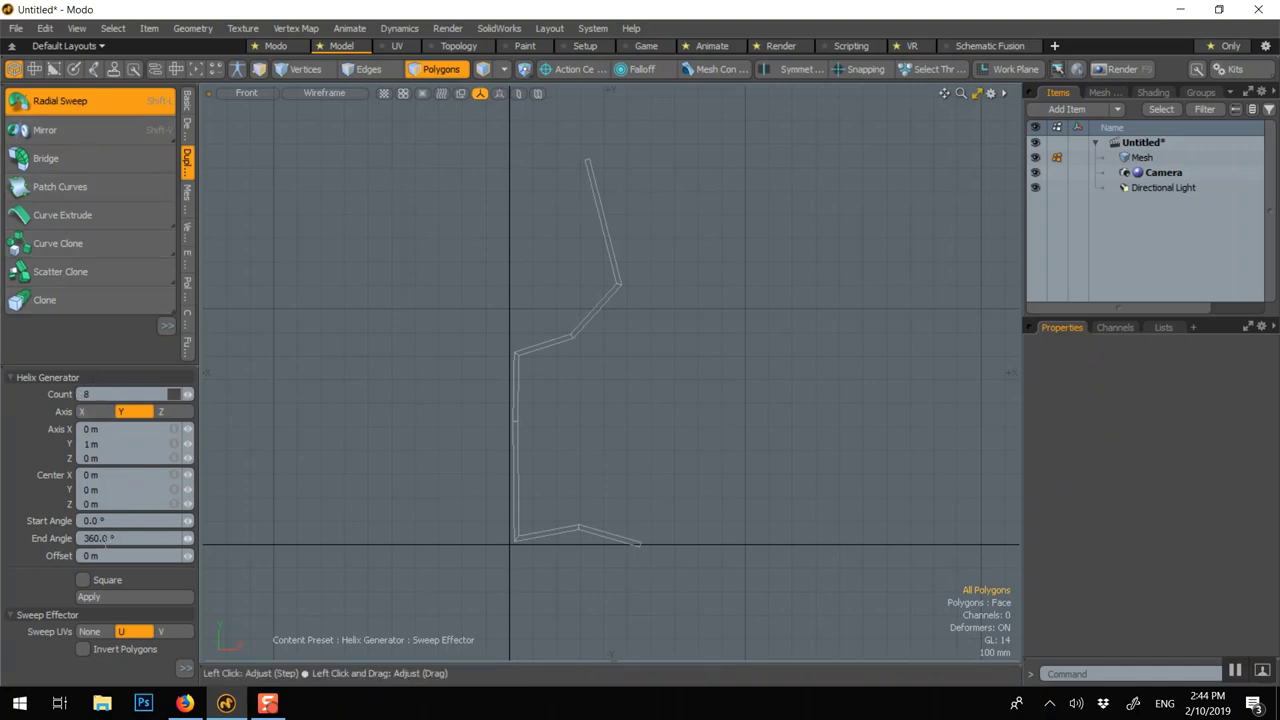
click(509, 301)
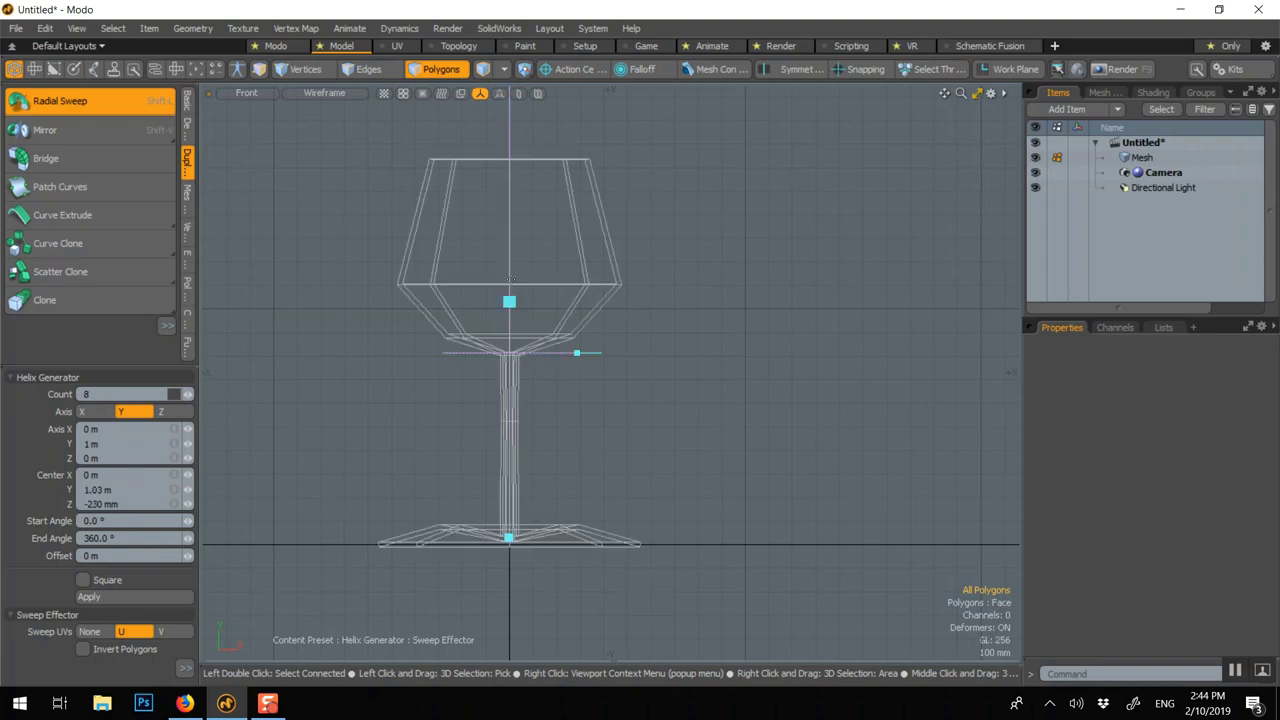
Step: Try setting the Radial Sweep's center Z to 0 m and revert that change
click(104, 504)
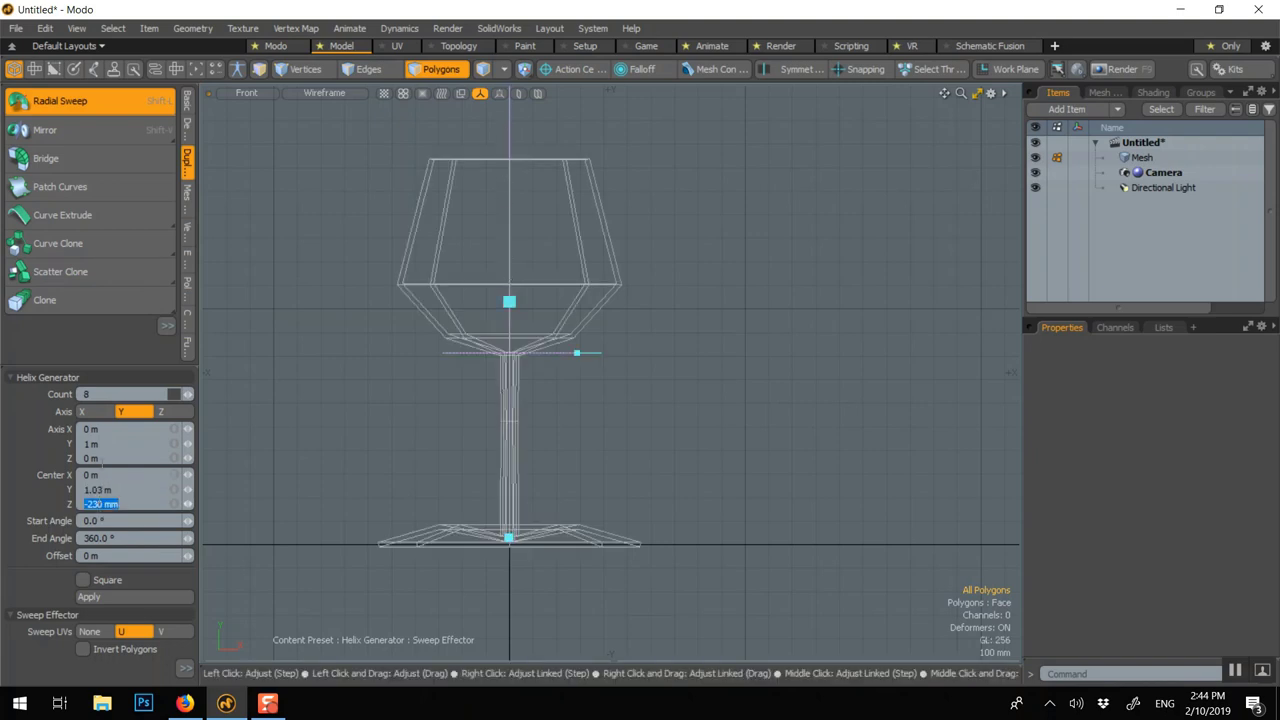
text(0)
key(Return)
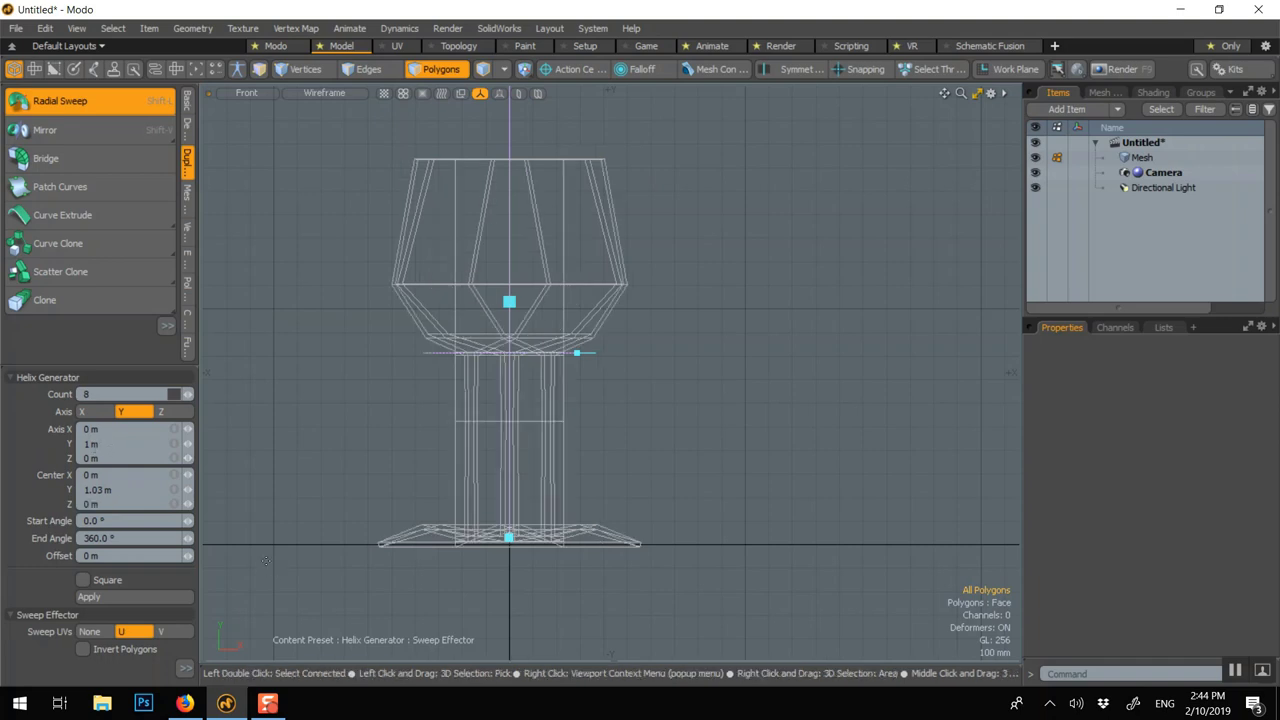
key(ctrl+z)
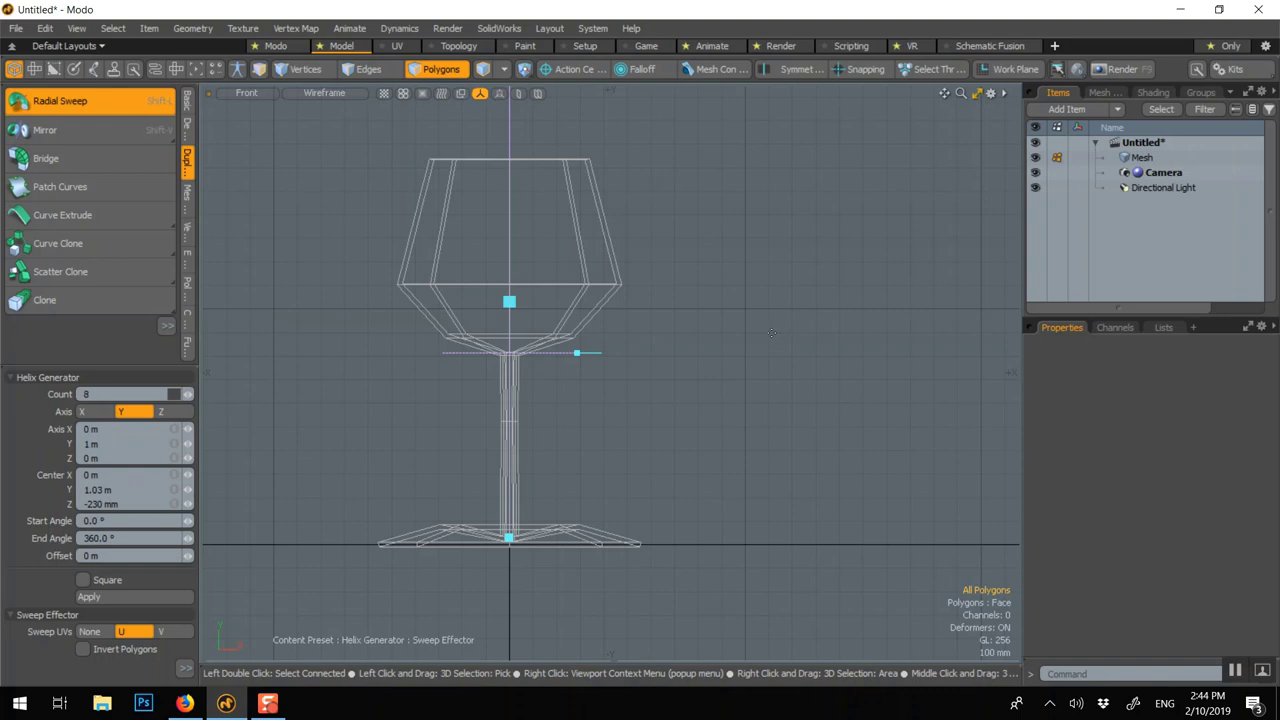
Step: Finish the sweep and show the glass through the Render Camera with Default shading
key(space)
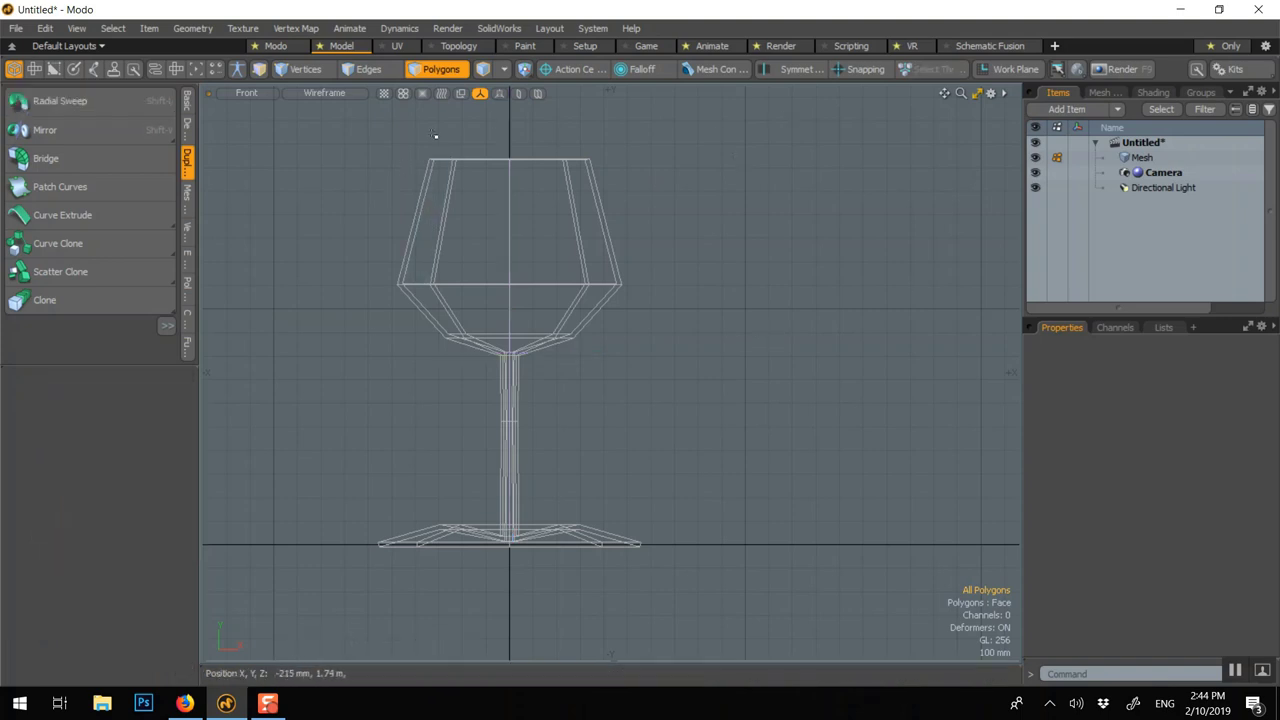
click(258, 94)
mouse_move(252, 148)
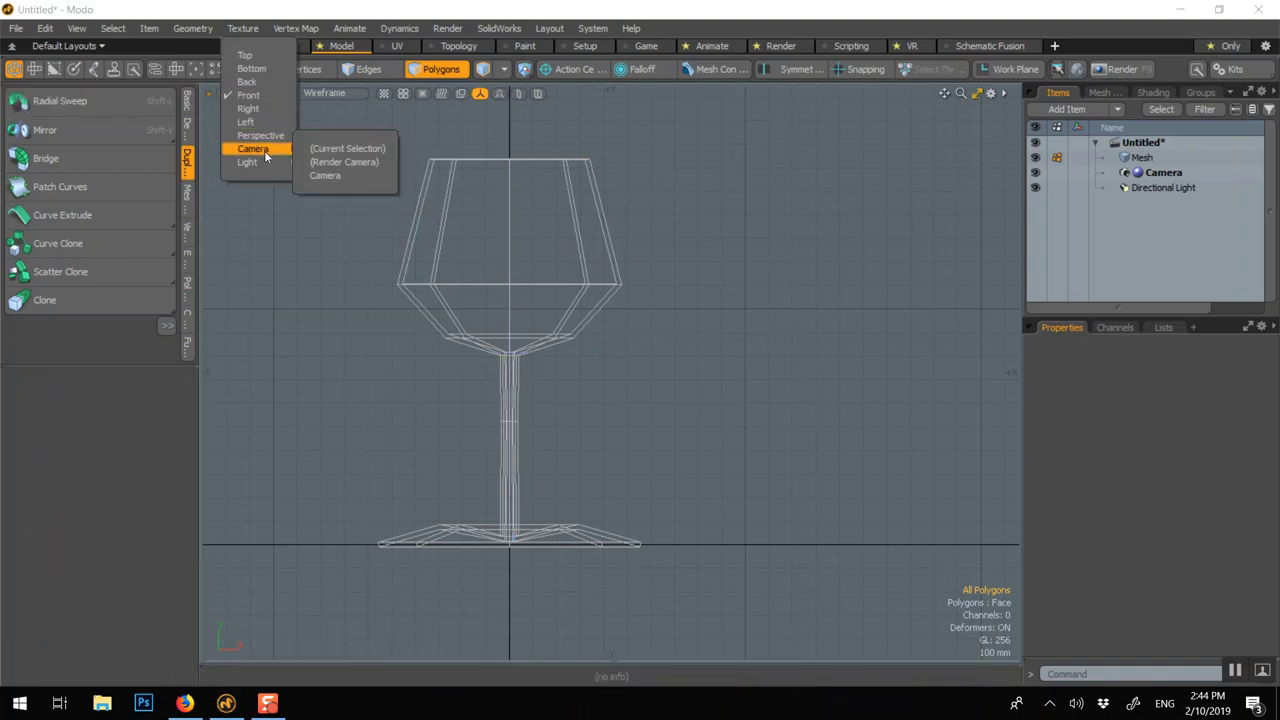
click(330, 163)
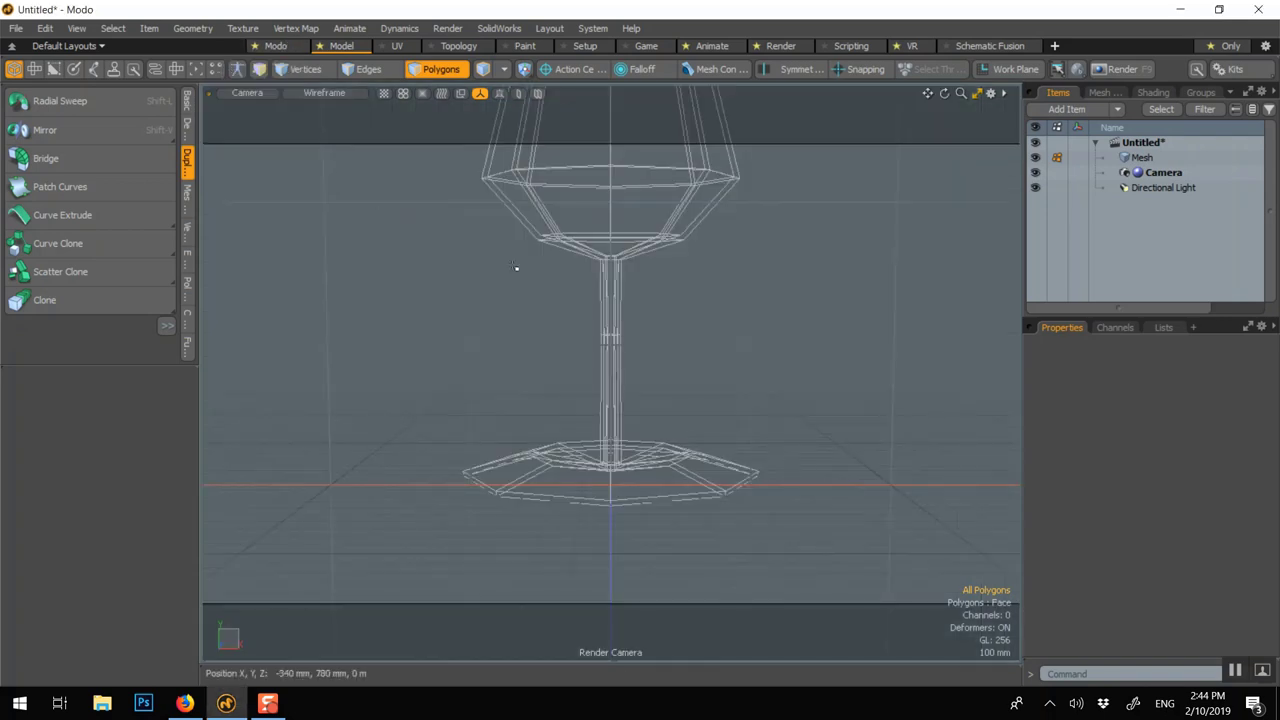
scroll(515, 267, down, 3)
click(308, 91)
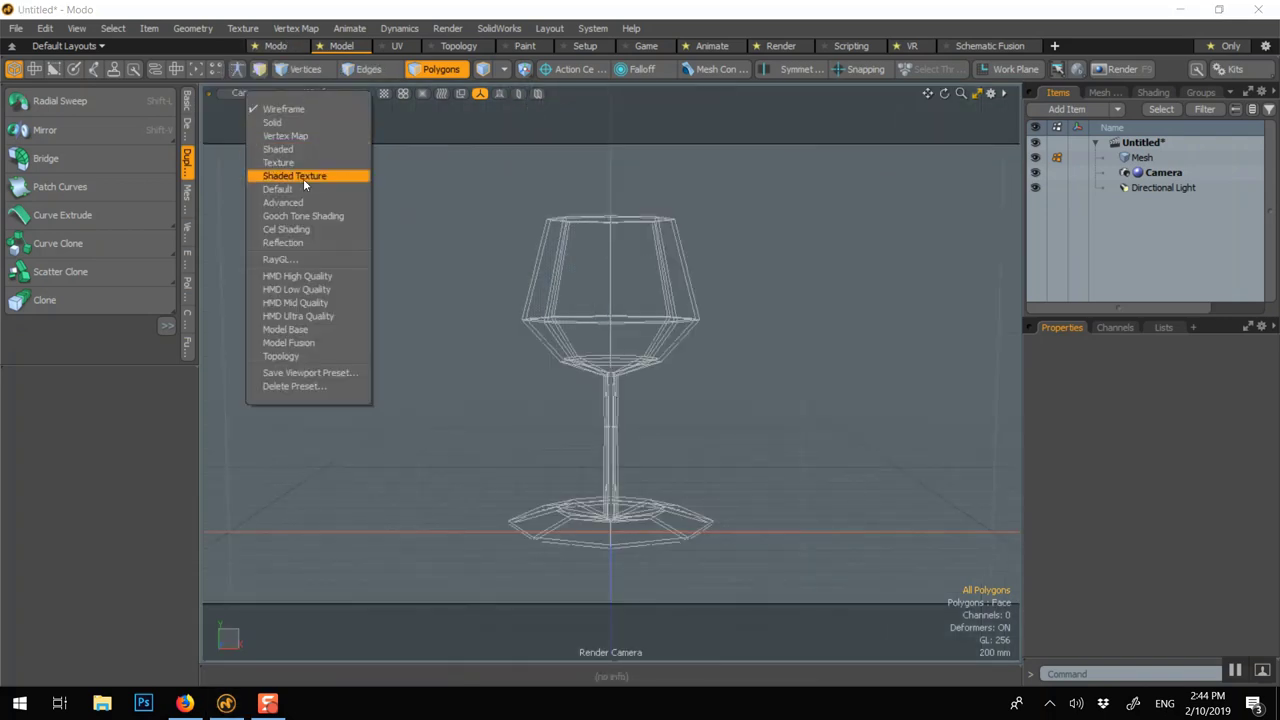
click(285, 189)
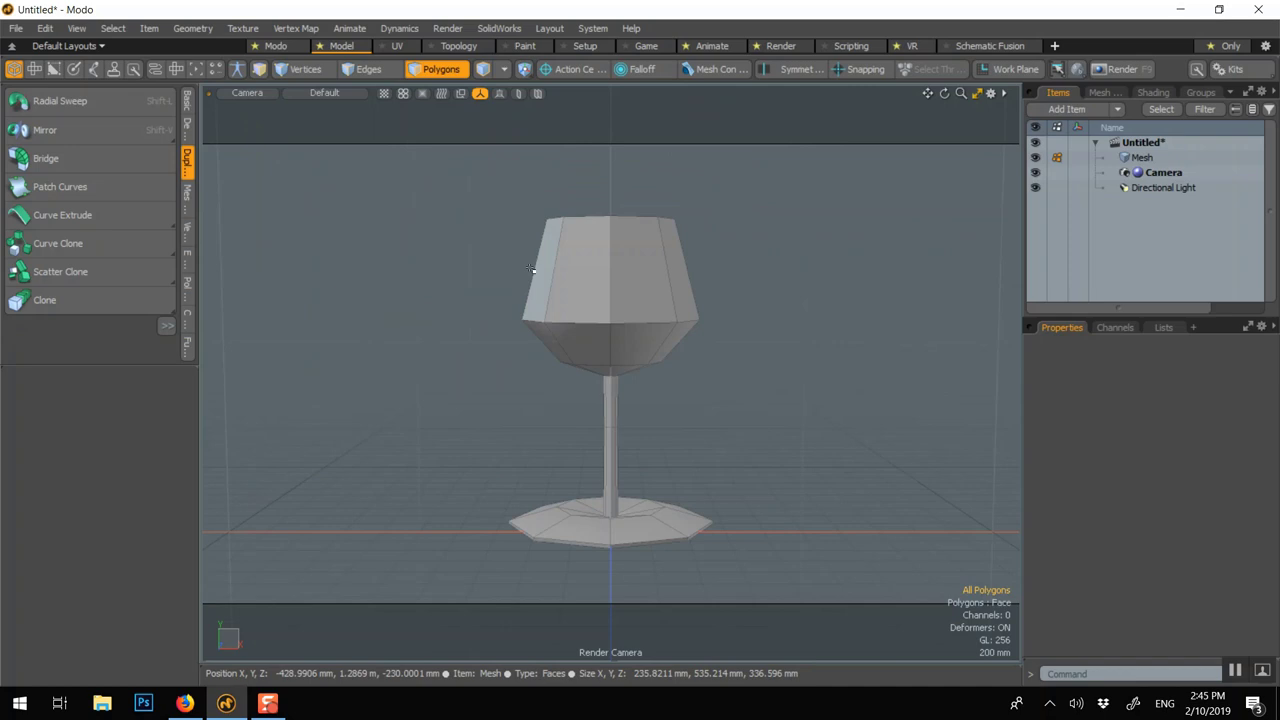
Step: Convert the glass polygons to subdivision surfaces and view the smoothed shape from slightly above
click(437, 69)
key(Tab)
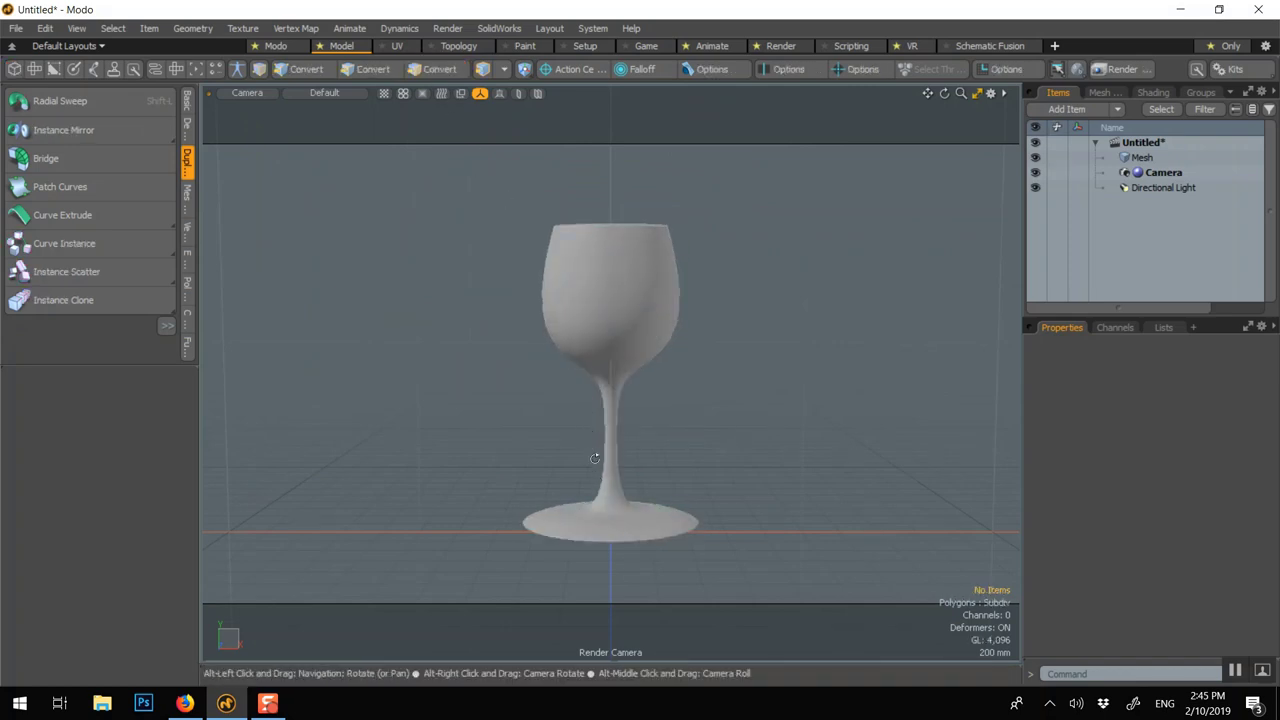
alt+drag(590, 447, 666, 480)
scroll(667, 480, up, 2)
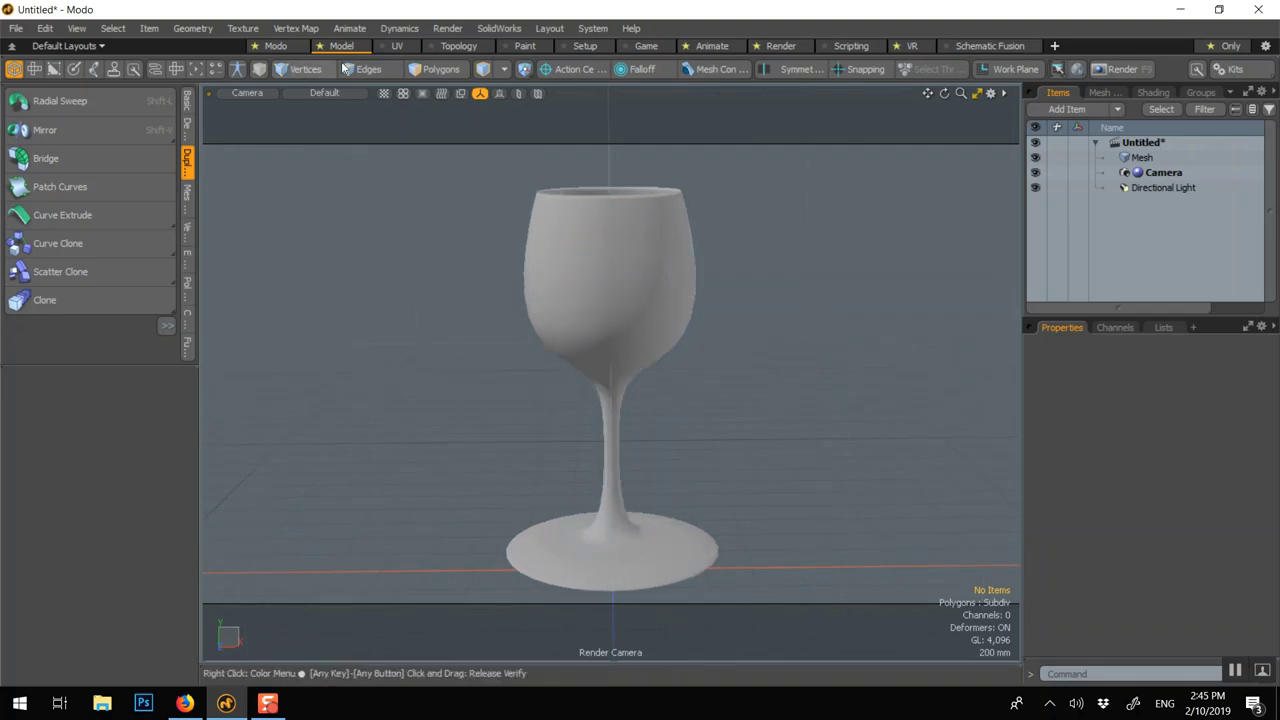
Step: Select the edges of the glass's foot and scale them to 75.5% in X and Z
click(440, 69)
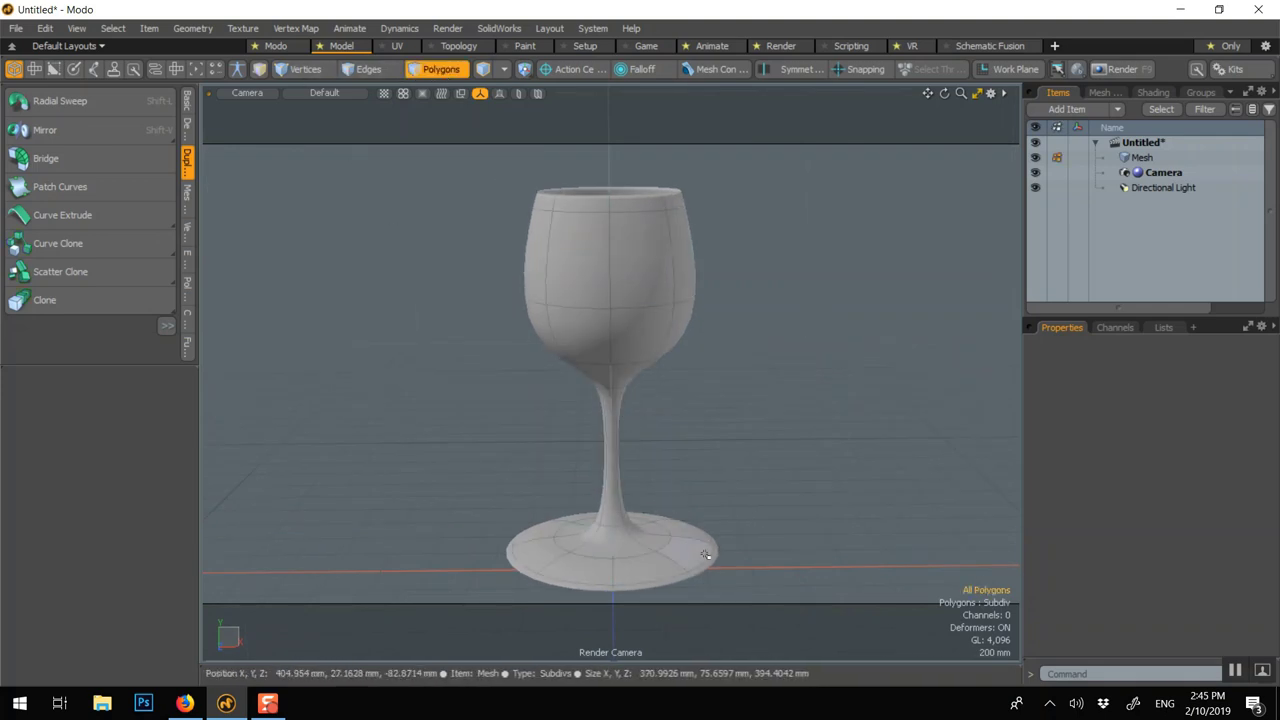
click(376, 70)
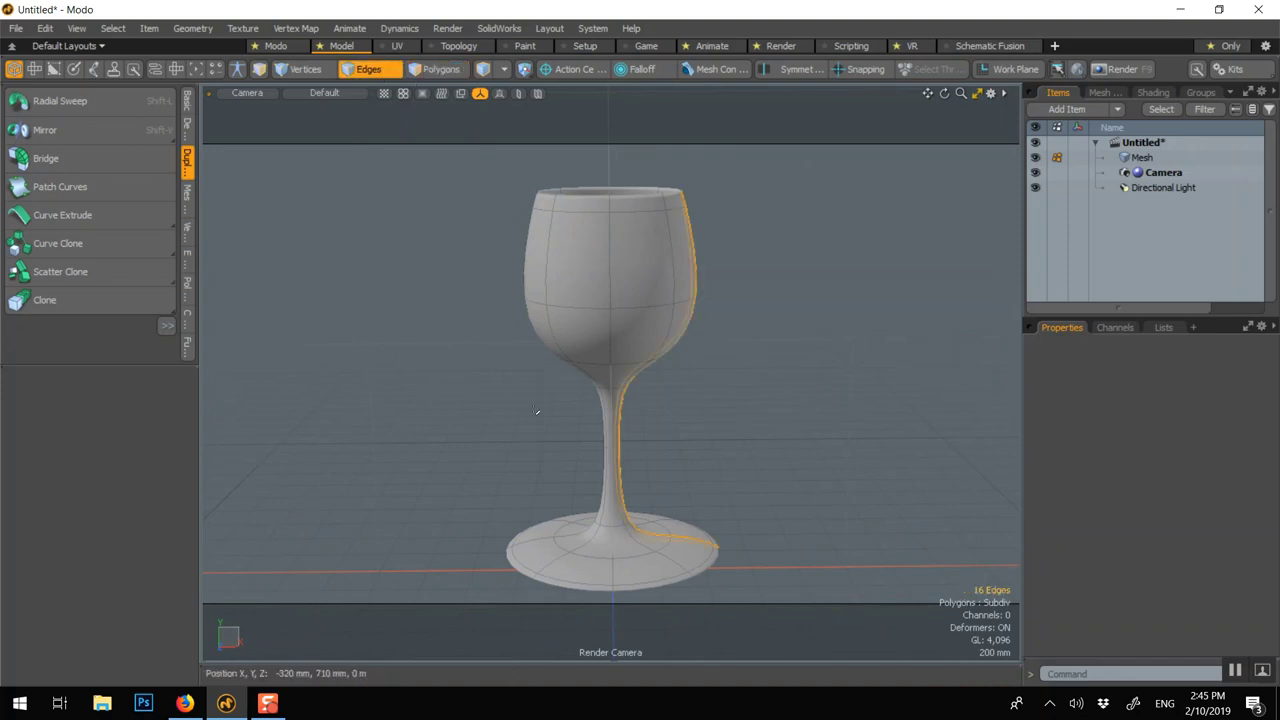
alt+shift+drag(530, 402, 411, 356)
click(470, 402)
alt+drag(770, 403, 448, 405)
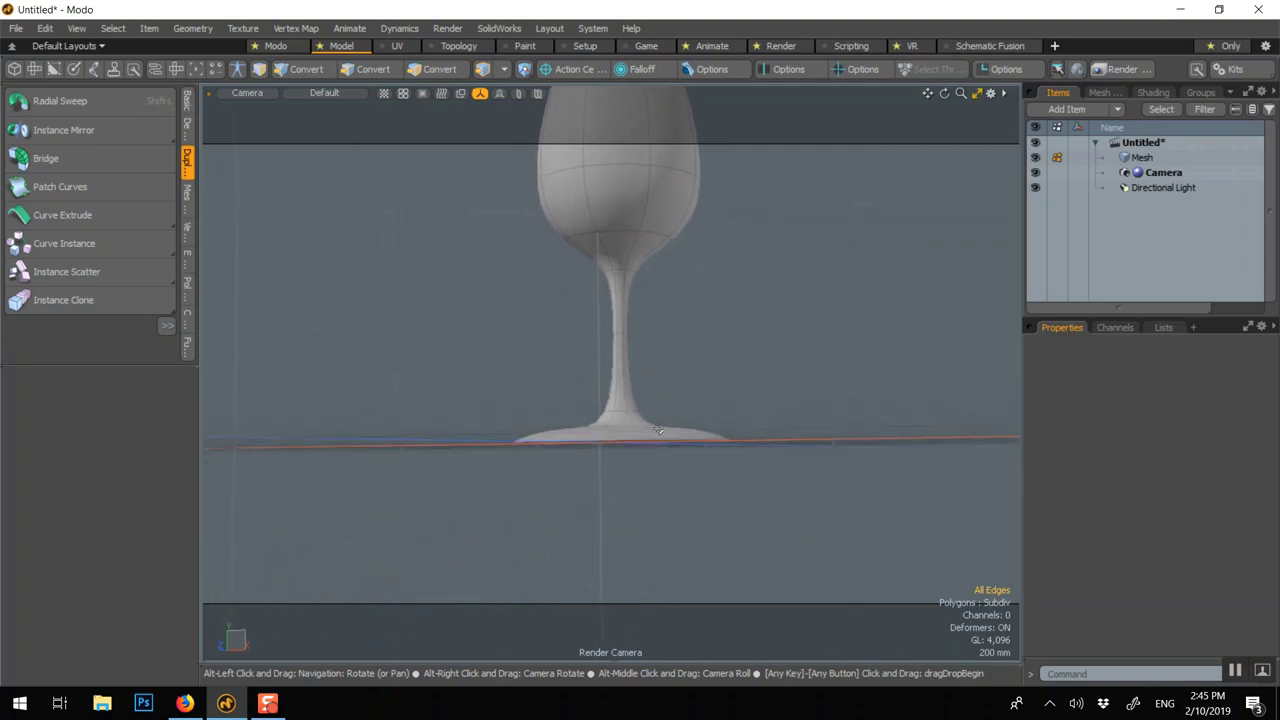
right_drag(450, 422, 790, 512)
key(r)
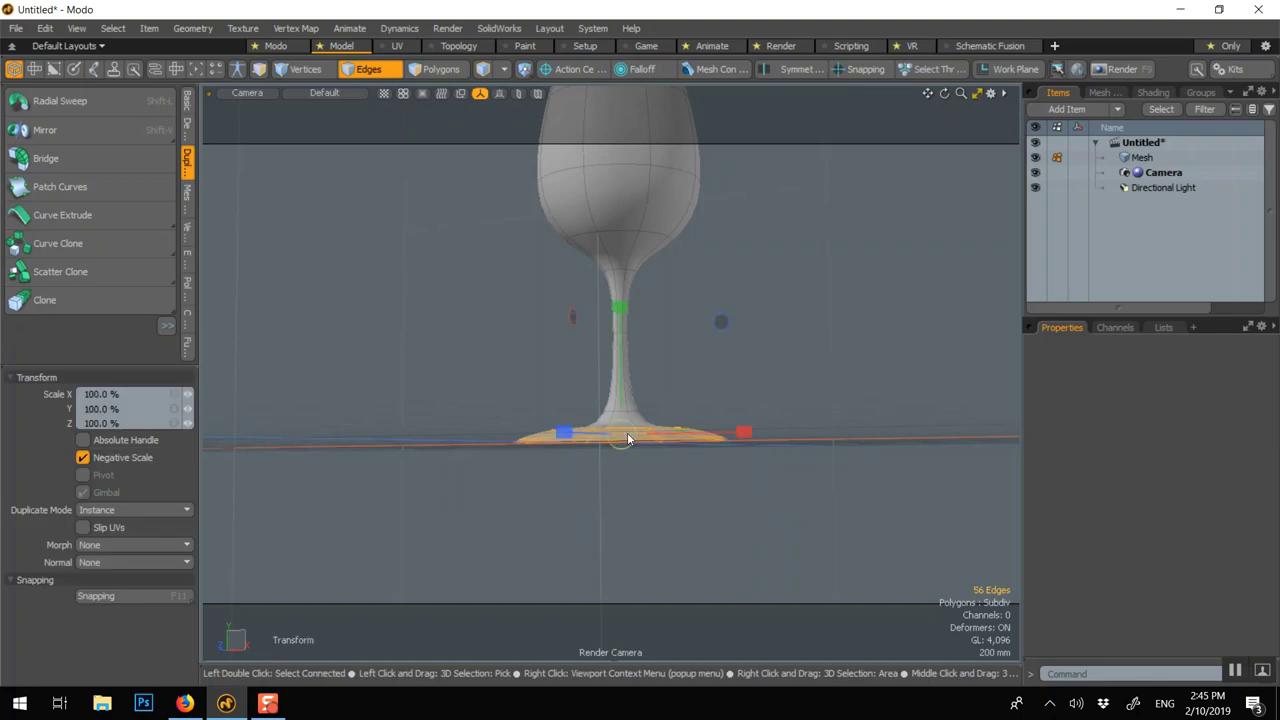
alt+drag(709, 397, 655, 478)
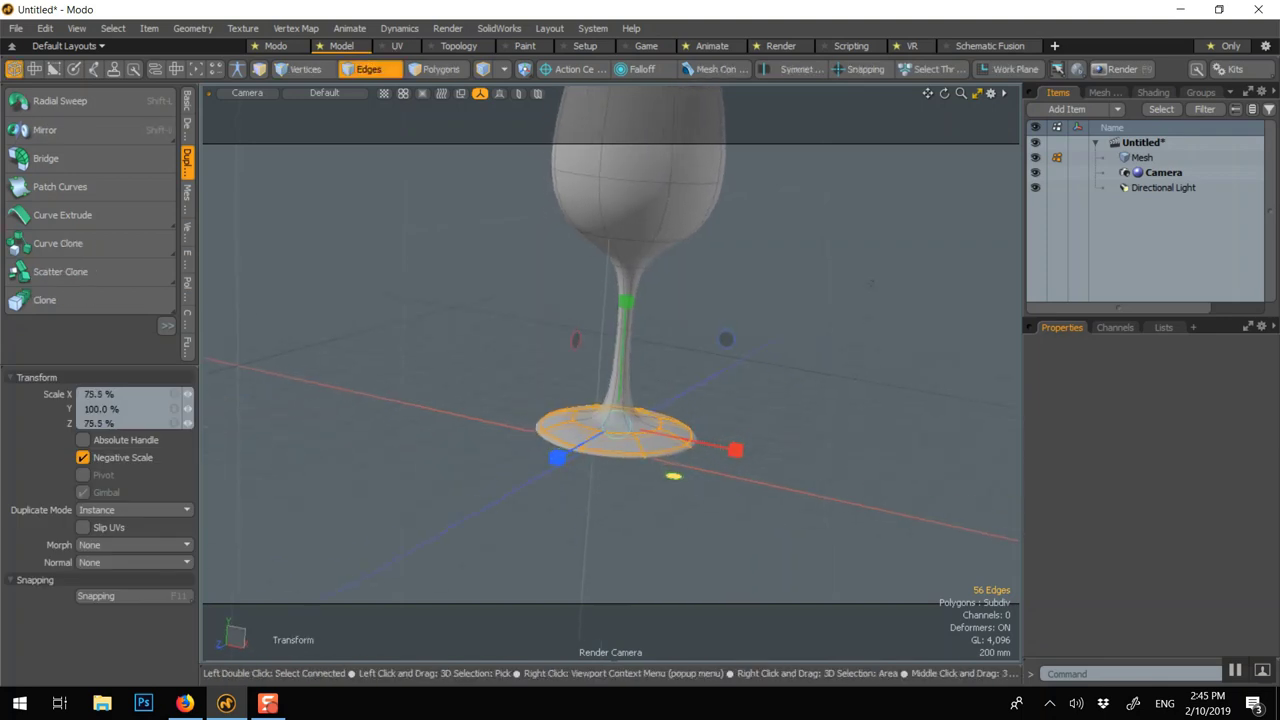
key(space)
click(787, 346)
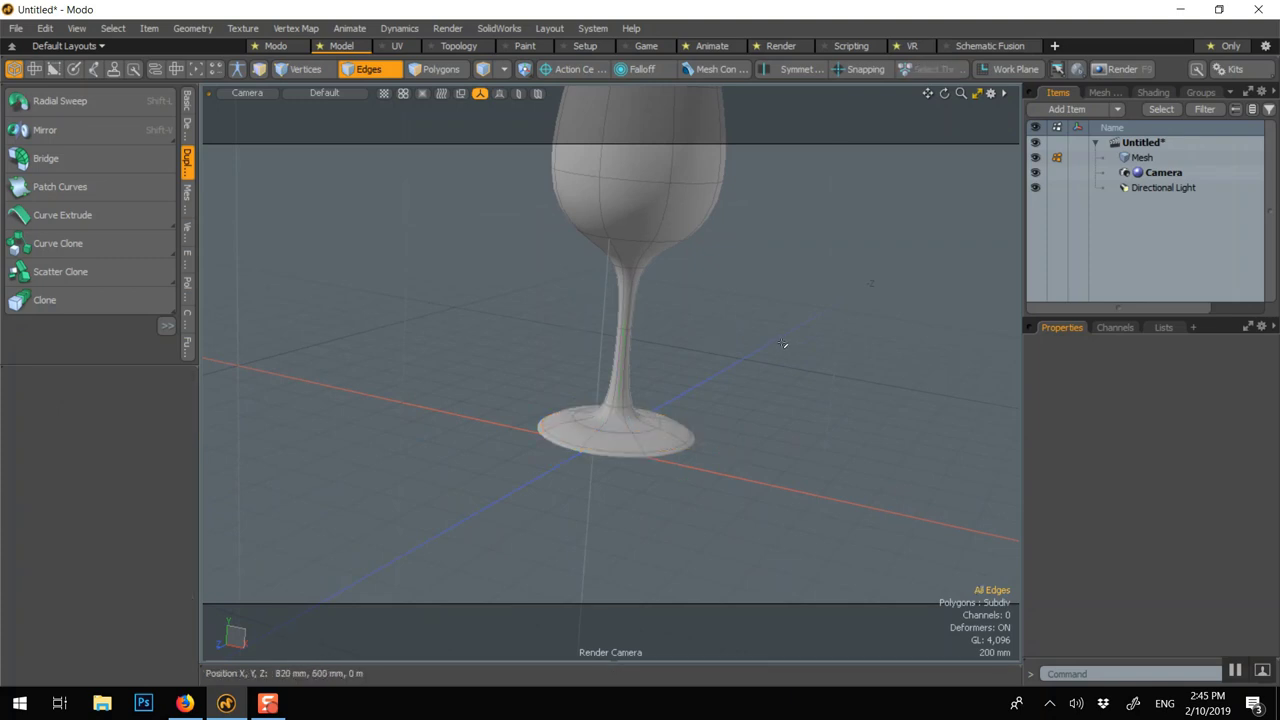
Step: Bevel the ring of polygons around the glass's rim with 0 m shift and 0 m inset, then clear the selection
alt+shift+drag(786, 346, 643, 363)
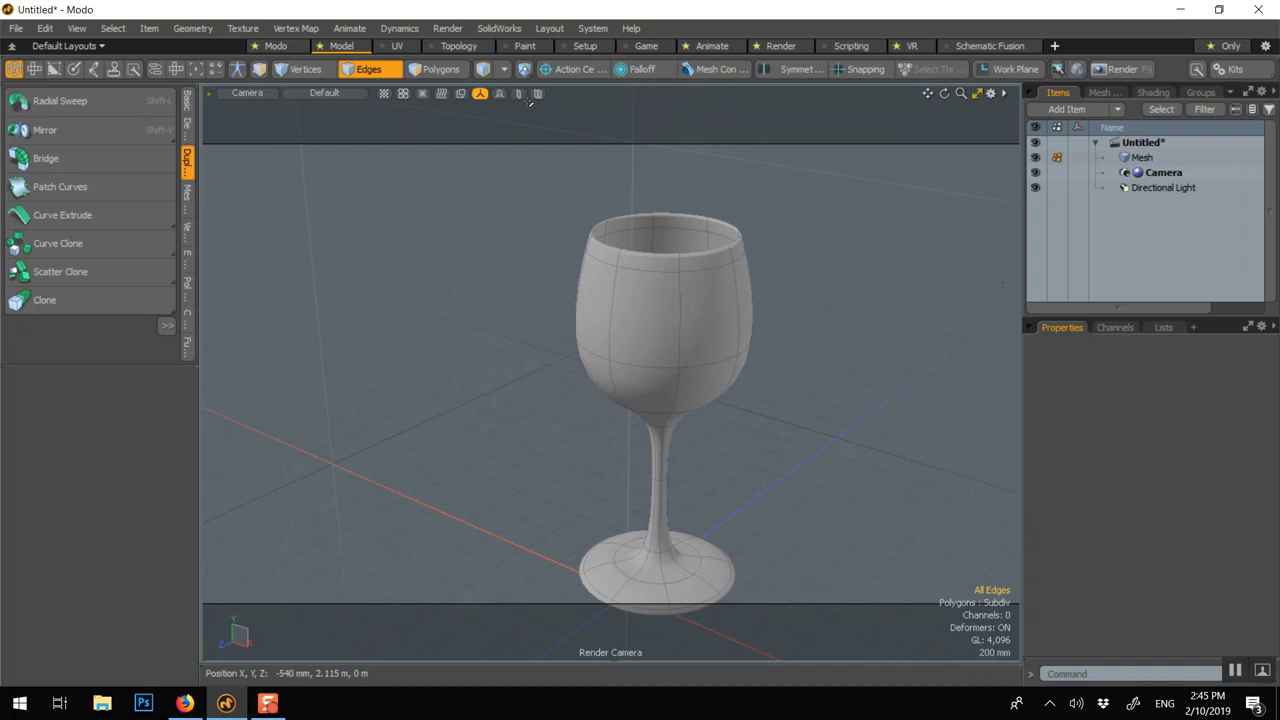
key(3)
click(603, 251)
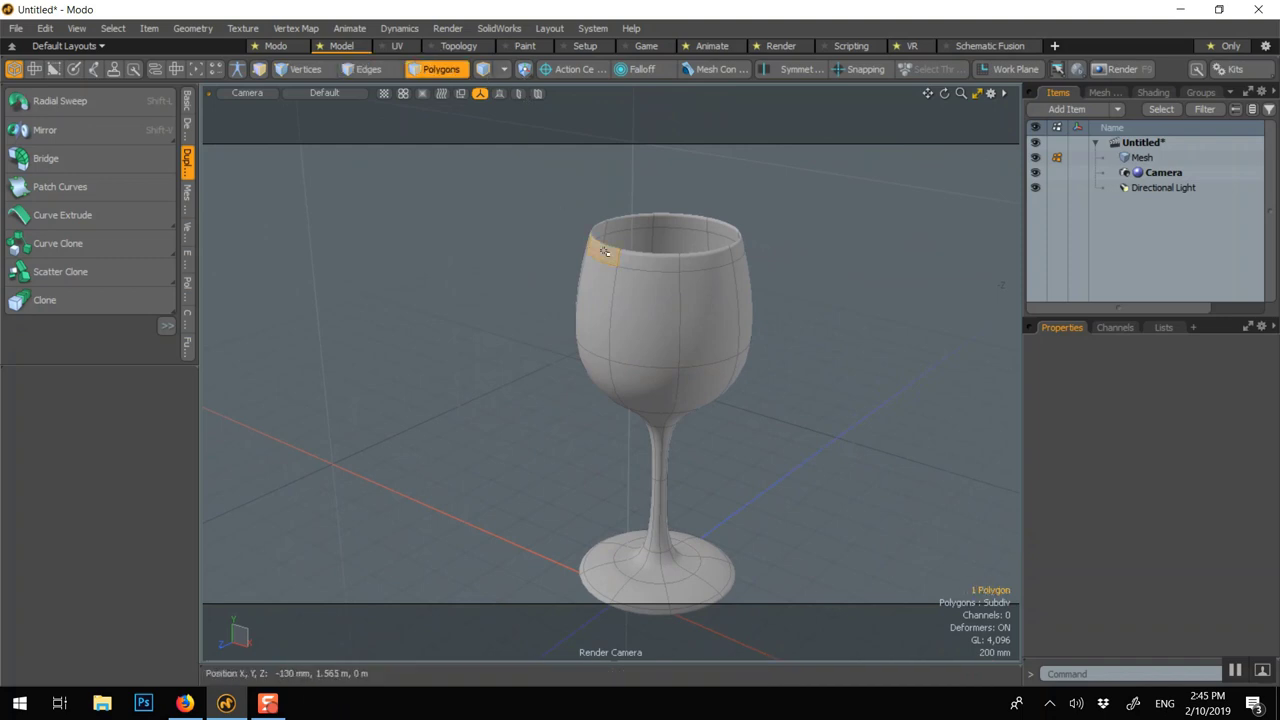
shift+click(633, 258)
key(l)
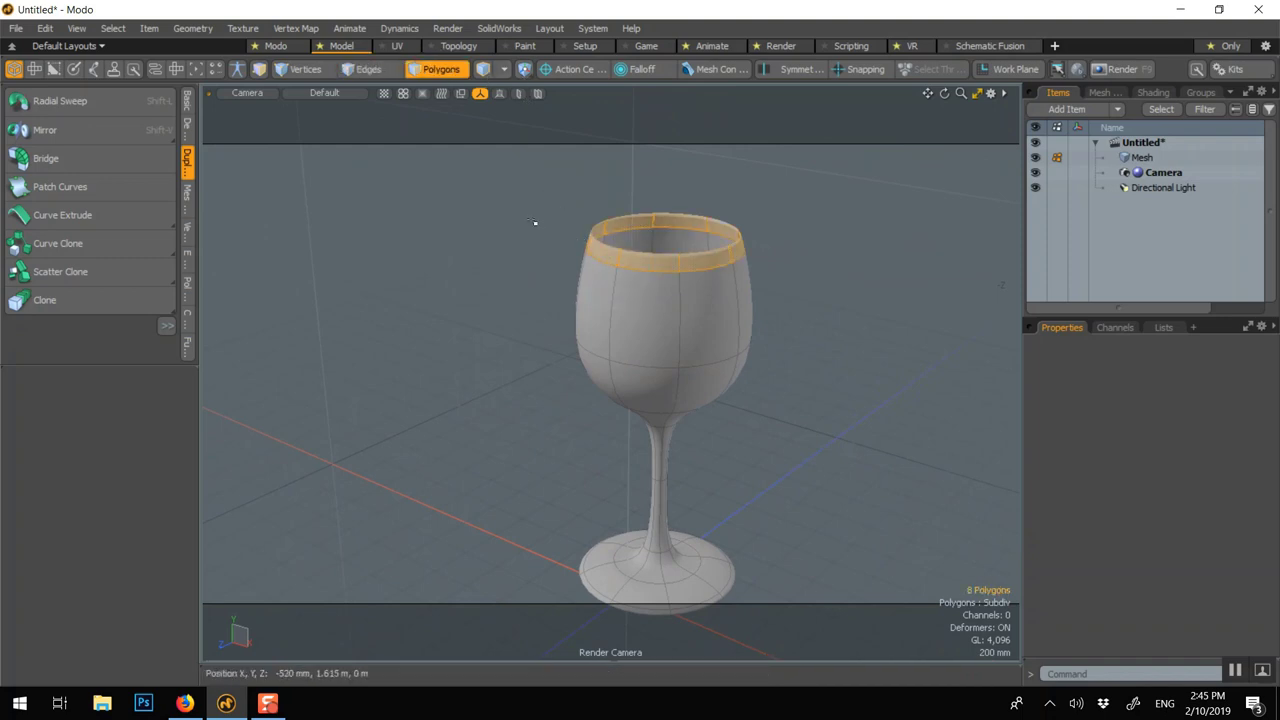
key(b)
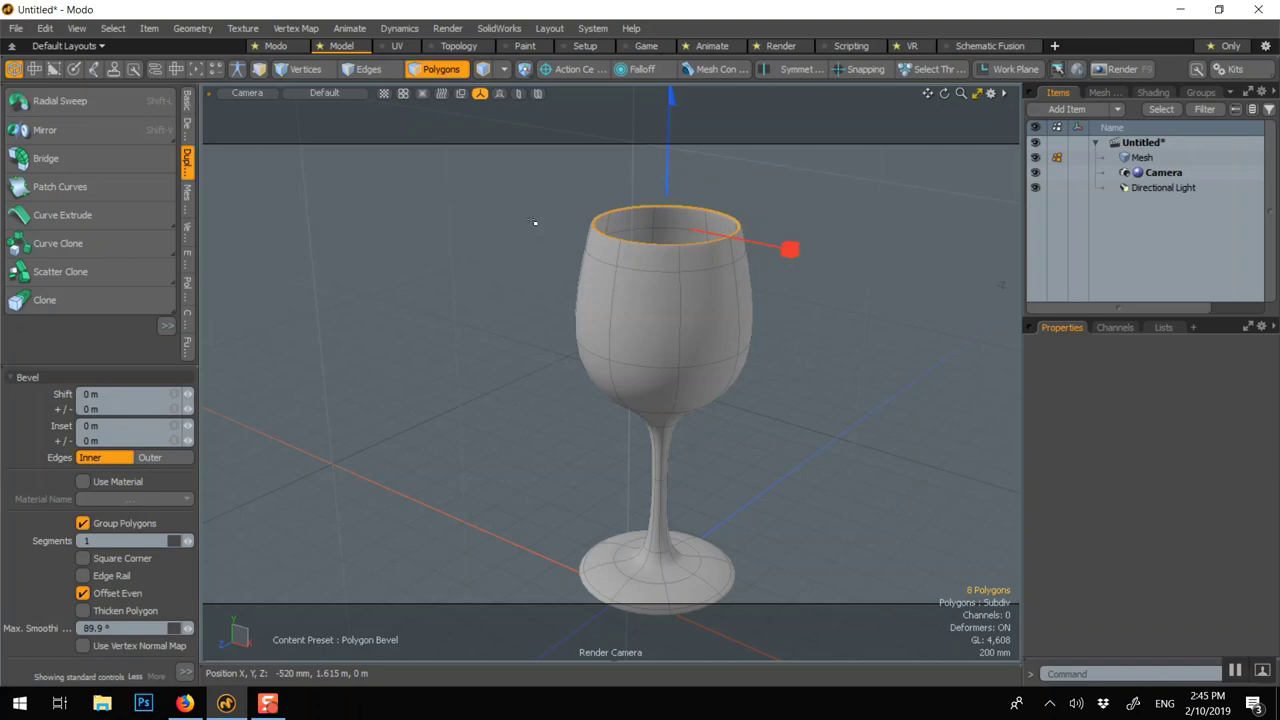
key(space)
click(538, 254)
key(a)
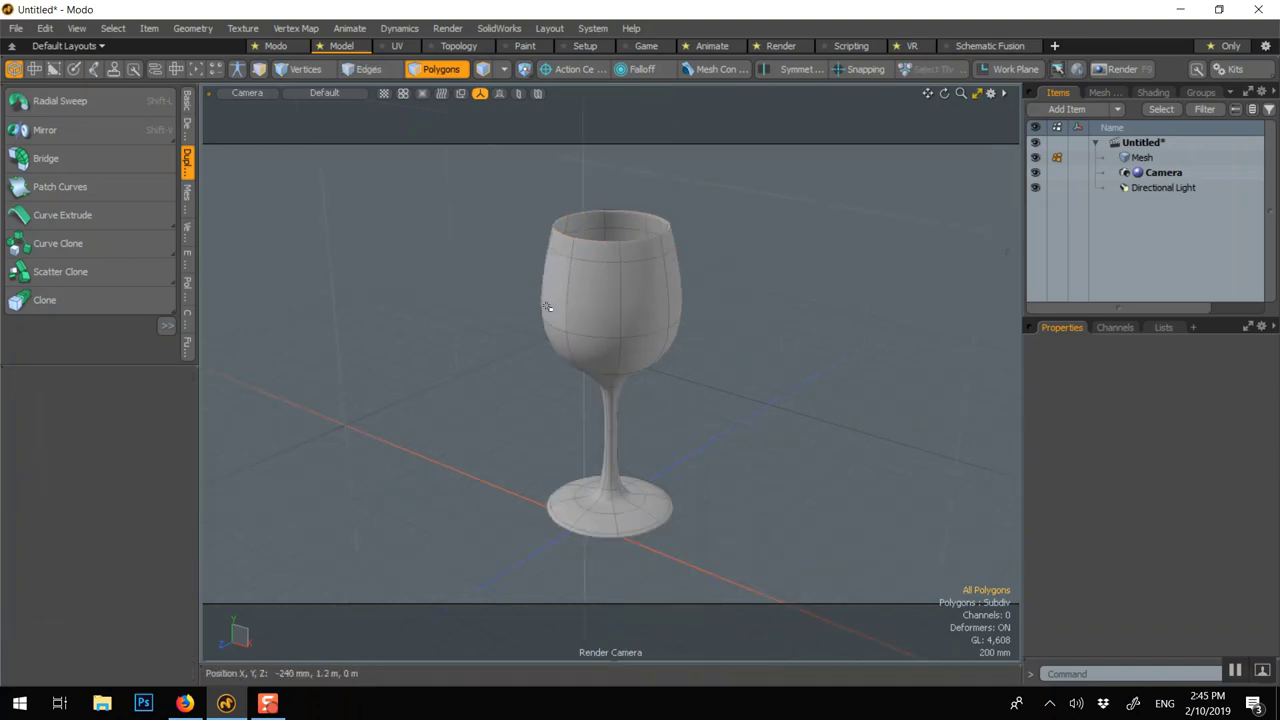
Step: Select the whole glass mesh as an item and assign it a new material named Glass
click(444, 75)
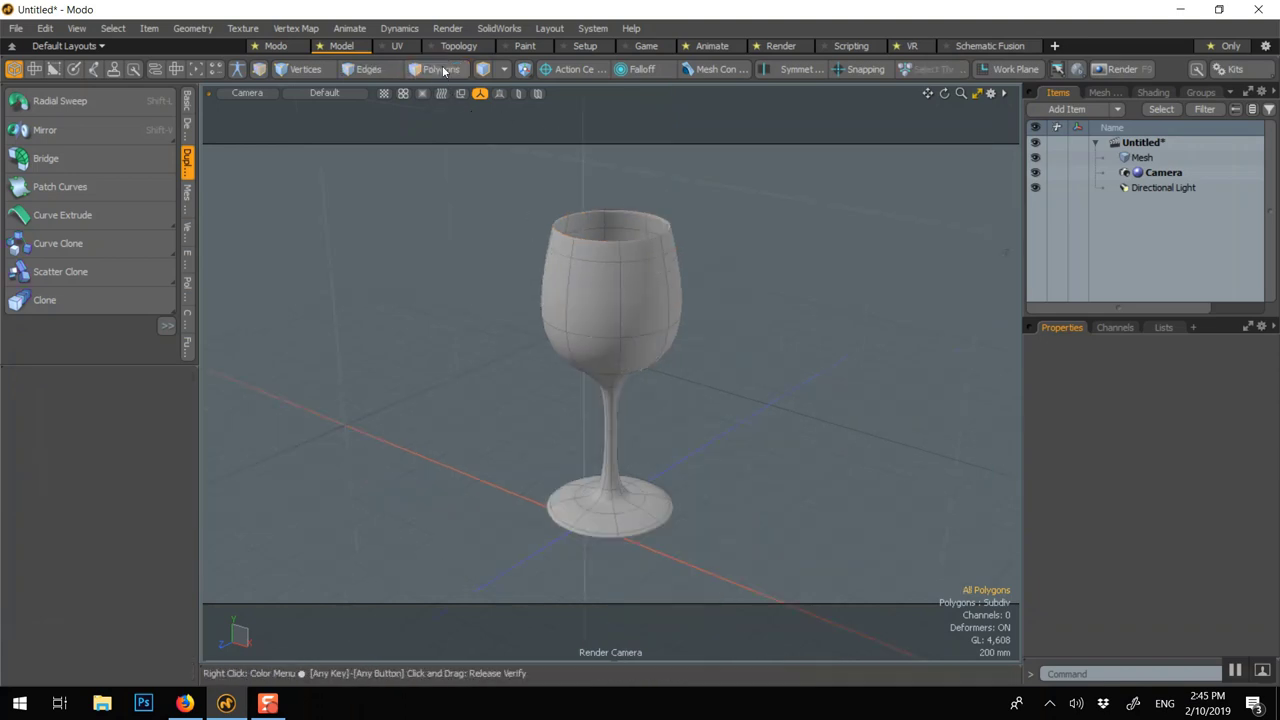
scroll(676, 235, up, 2)
mouse_move(674, 245)
alt+mouse_down()
mouse_move(665, 291)
mouse_move(688, 305)
mouse_move(686, 263)
mouse_move(669, 262)
alt+mouse_up()
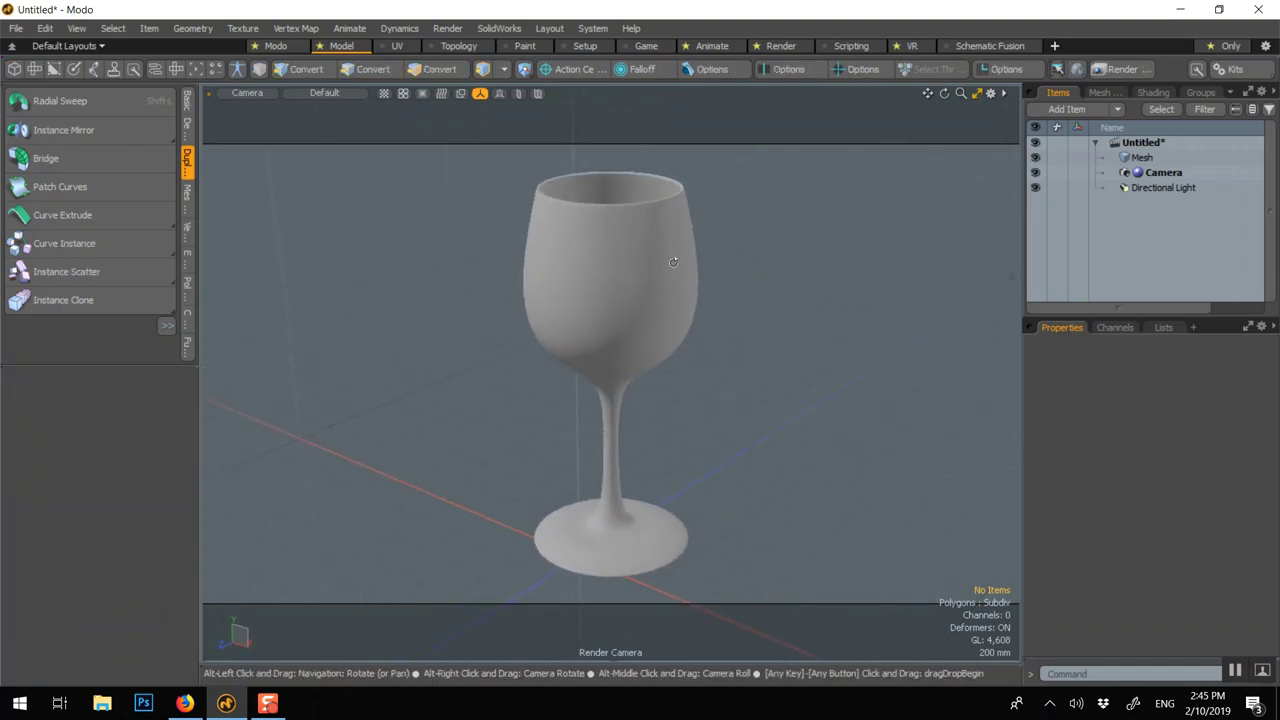
click(648, 258)
text(m)
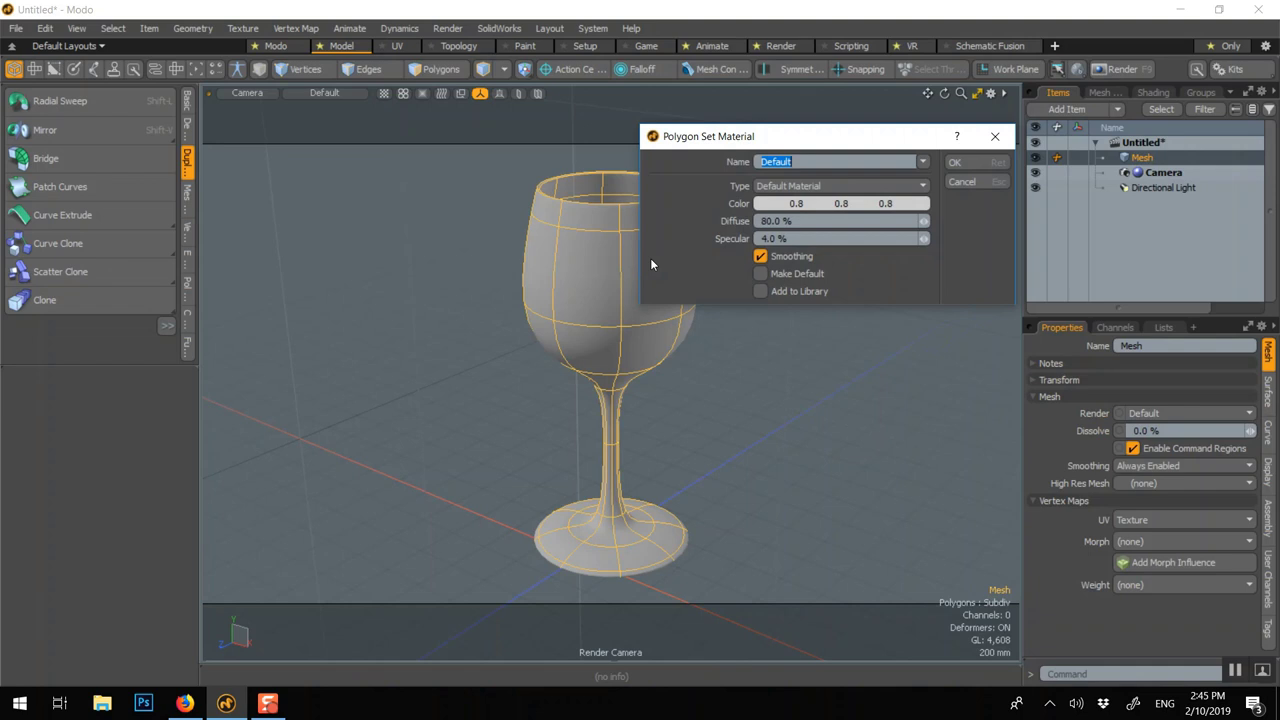
text(Glass)
key(Return)
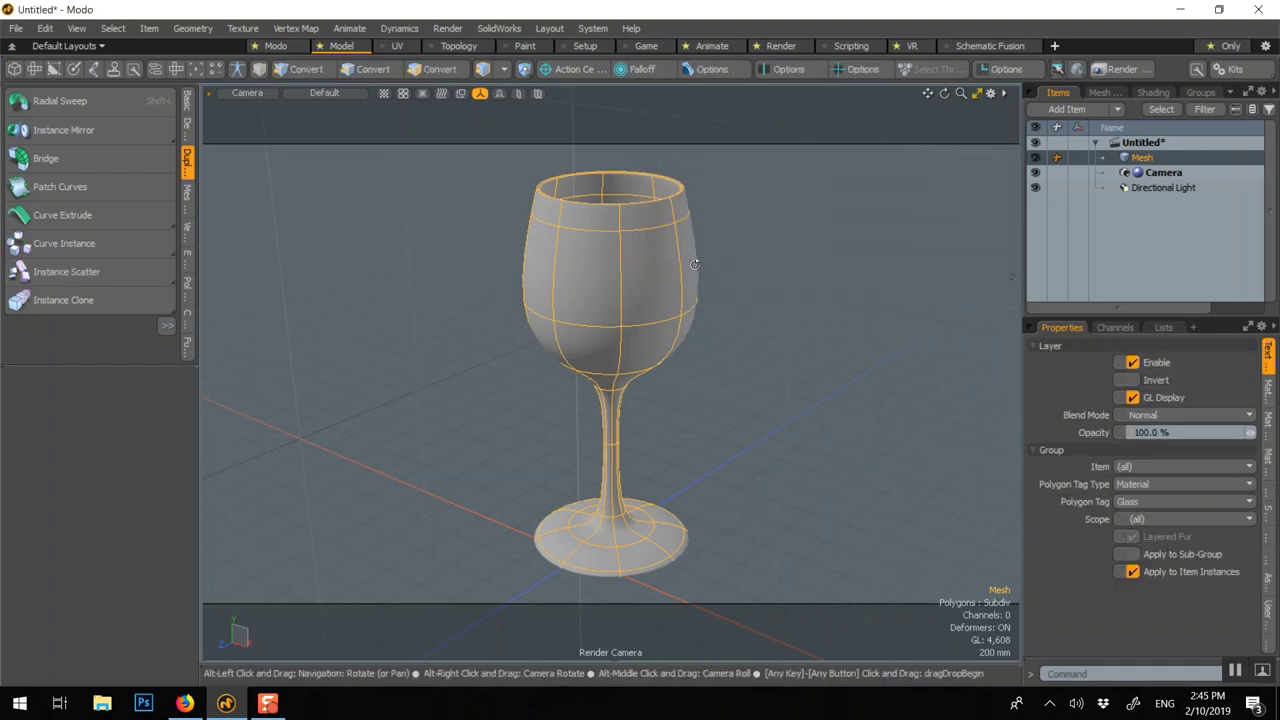
Step: Select the bowl's inner wall polygons by growing a selection from its bottom, excluding the polygons that run down the stem
alt+drag(692, 313, 689, 308)
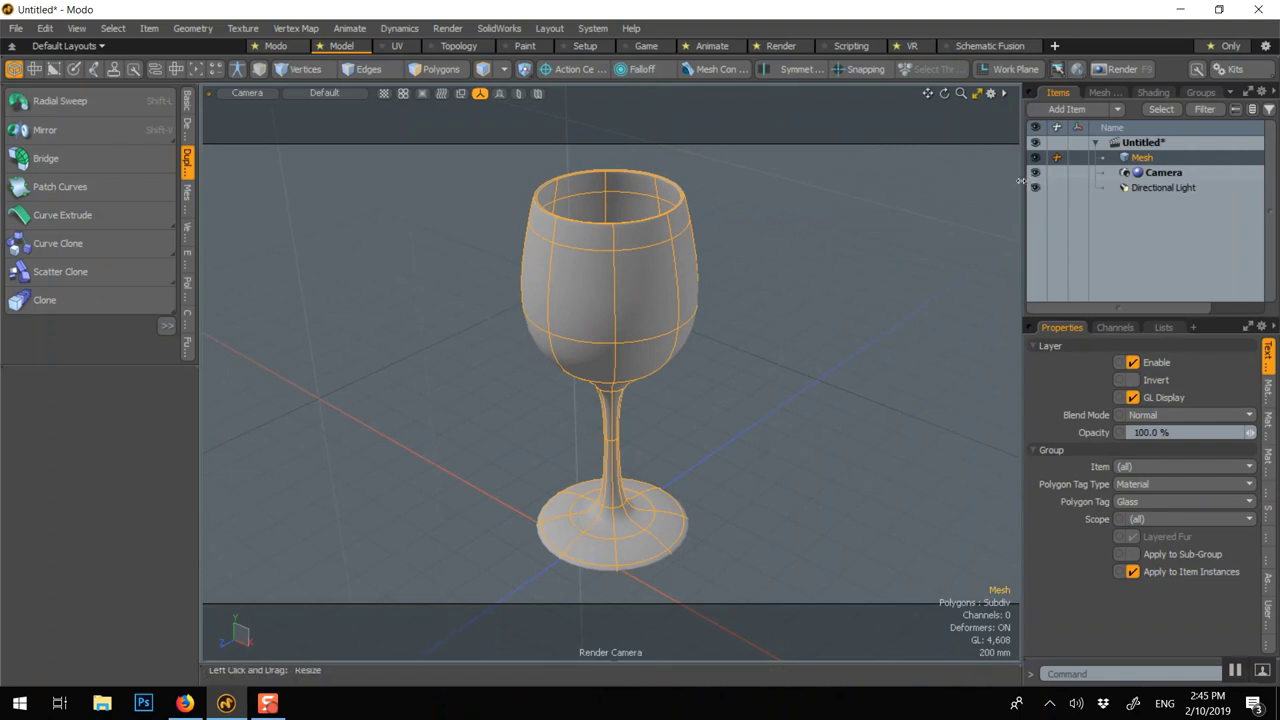
alt+drag(538, 165, 444, 119)
click(441, 70)
click(574, 289)
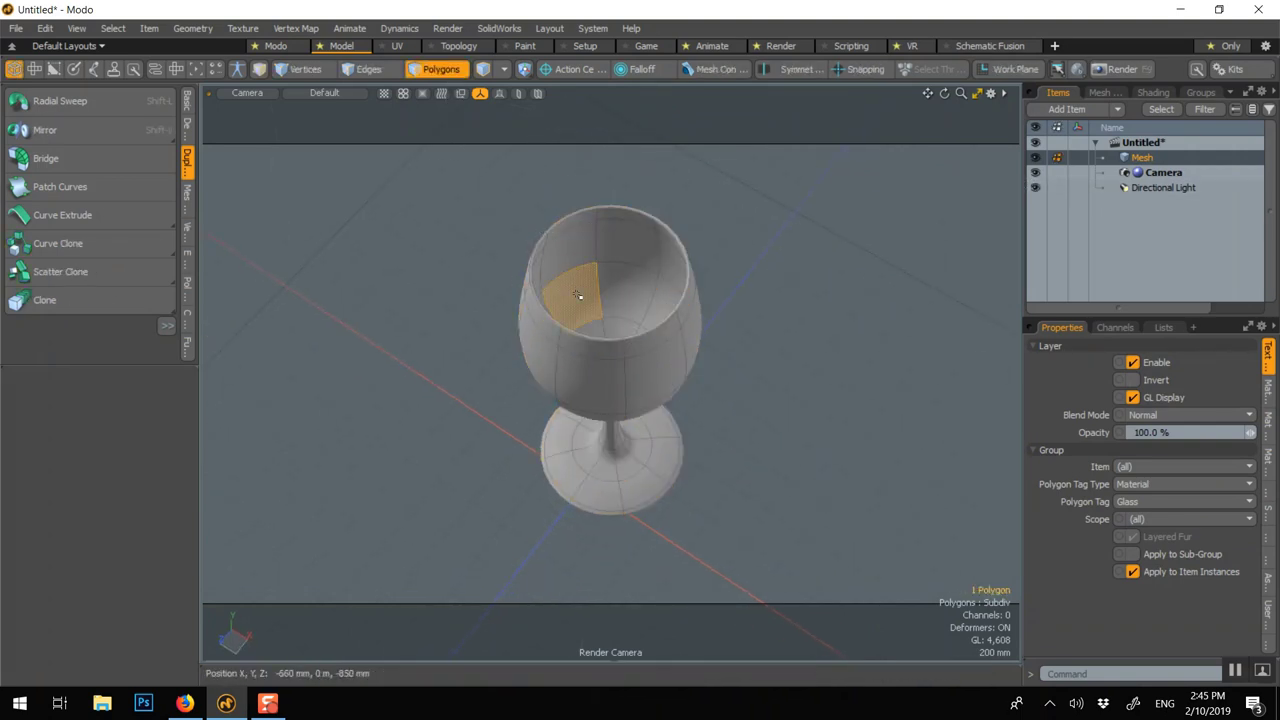
drag(597, 331, 610, 329)
key(shift+Up)
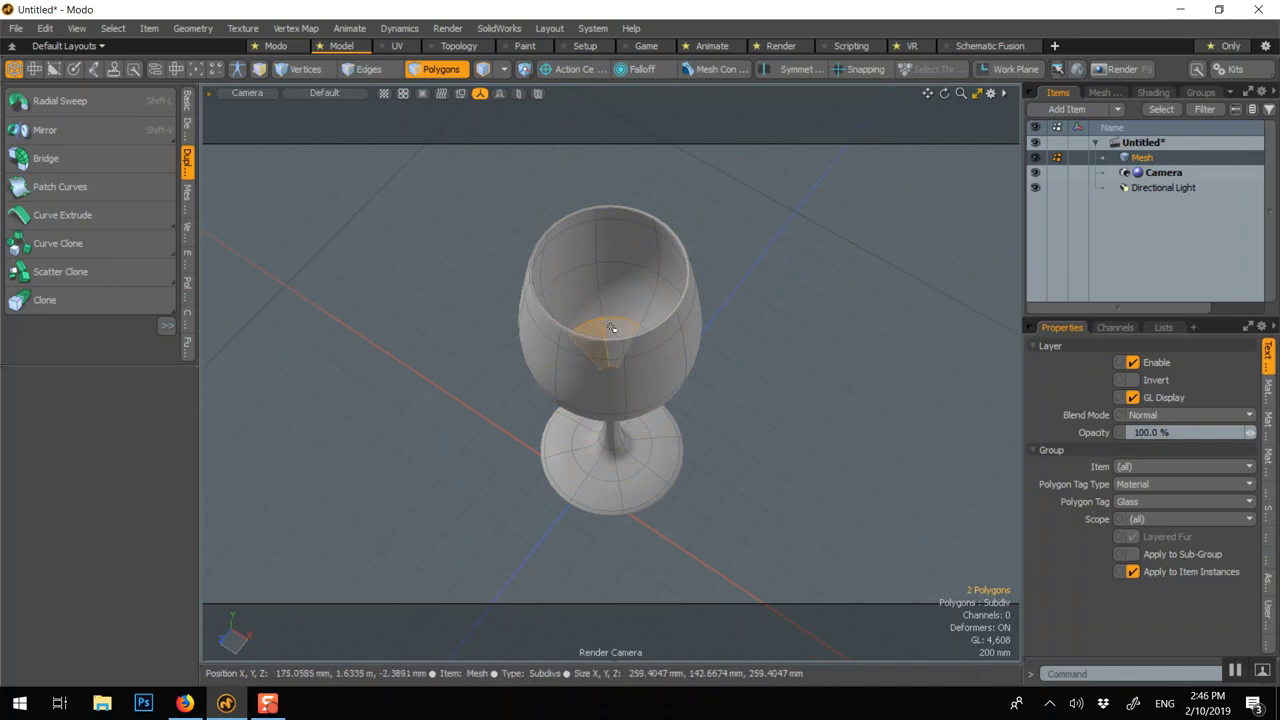
key(shift+Up)
key(shift+Up)
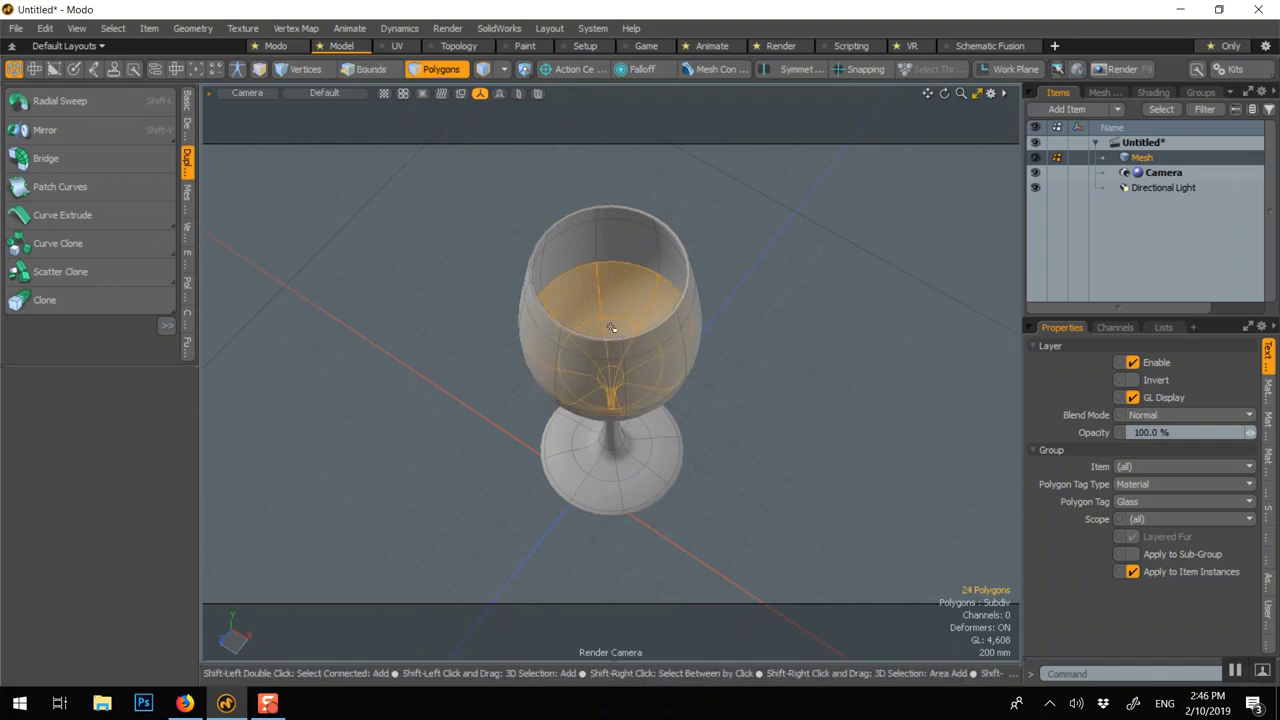
alt+drag(618, 352, 547, 399)
key(ctrl)
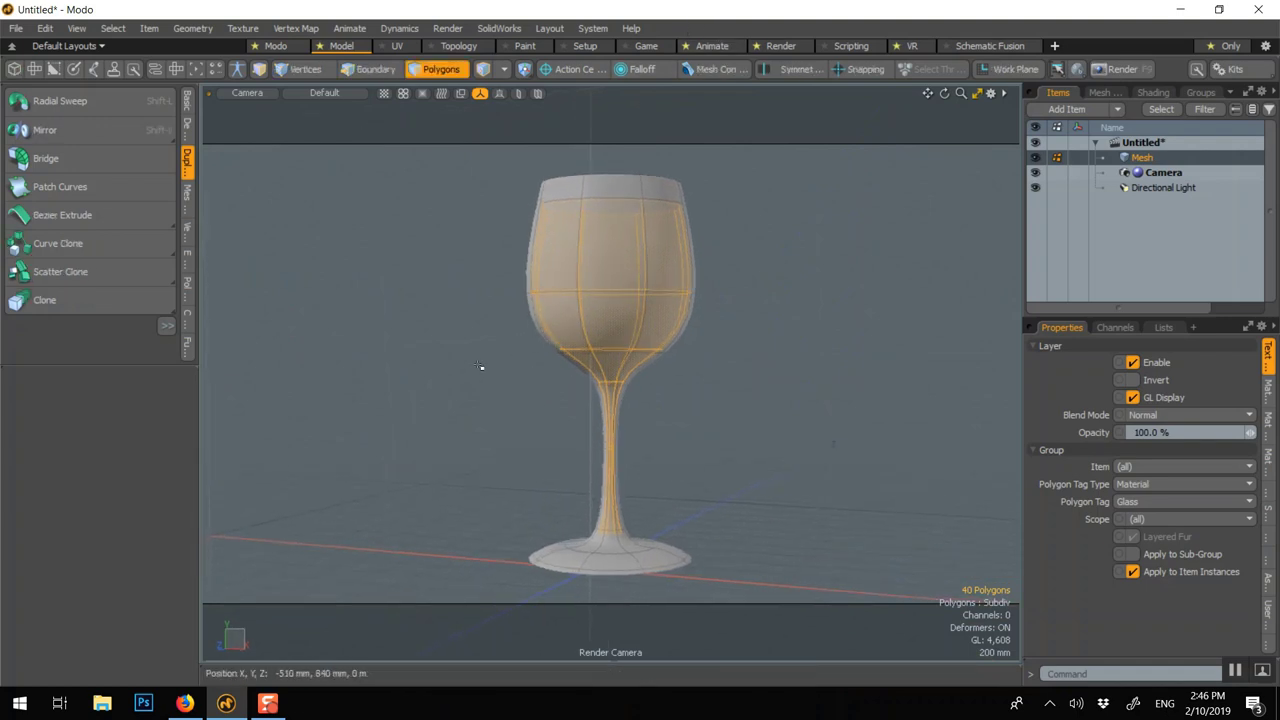
ctrl+right_drag(506, 396, 704, 590)
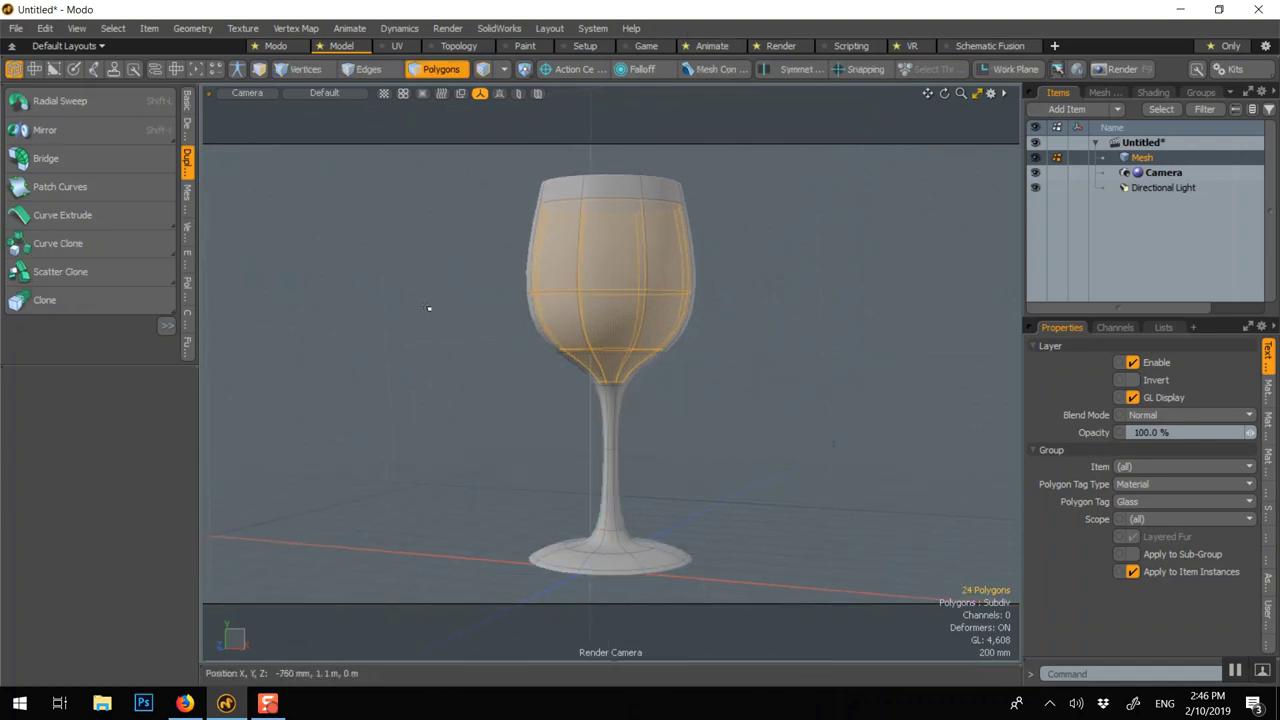
Step: Copy the inner bowl polygons into a new mesh item and display the inactive glass mesh fully shaded
click(45, 28)
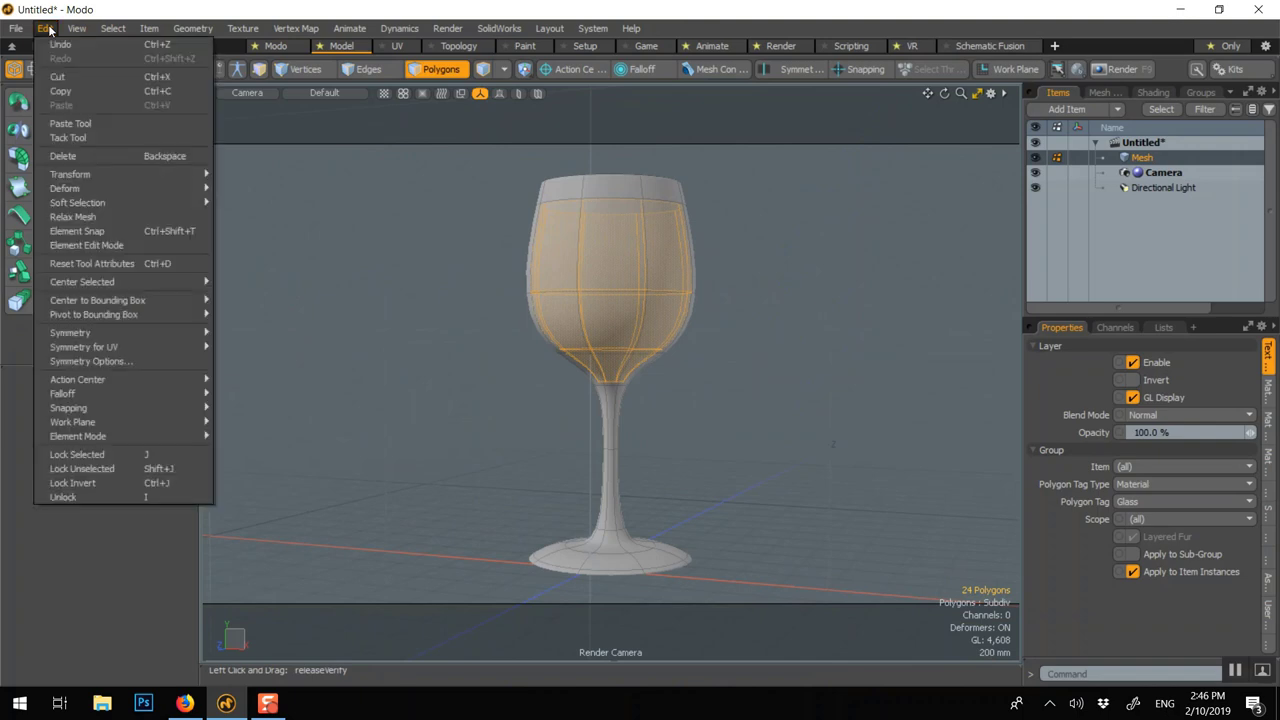
click(62, 91)
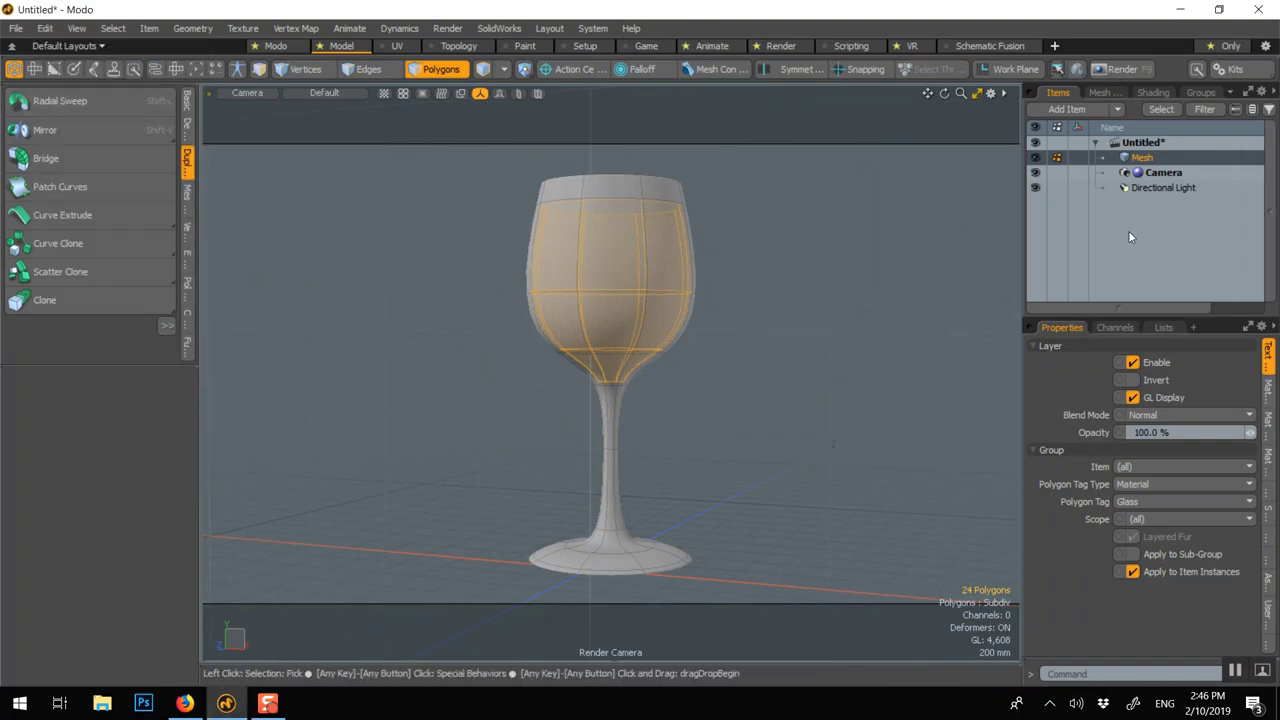
click(438, 69)
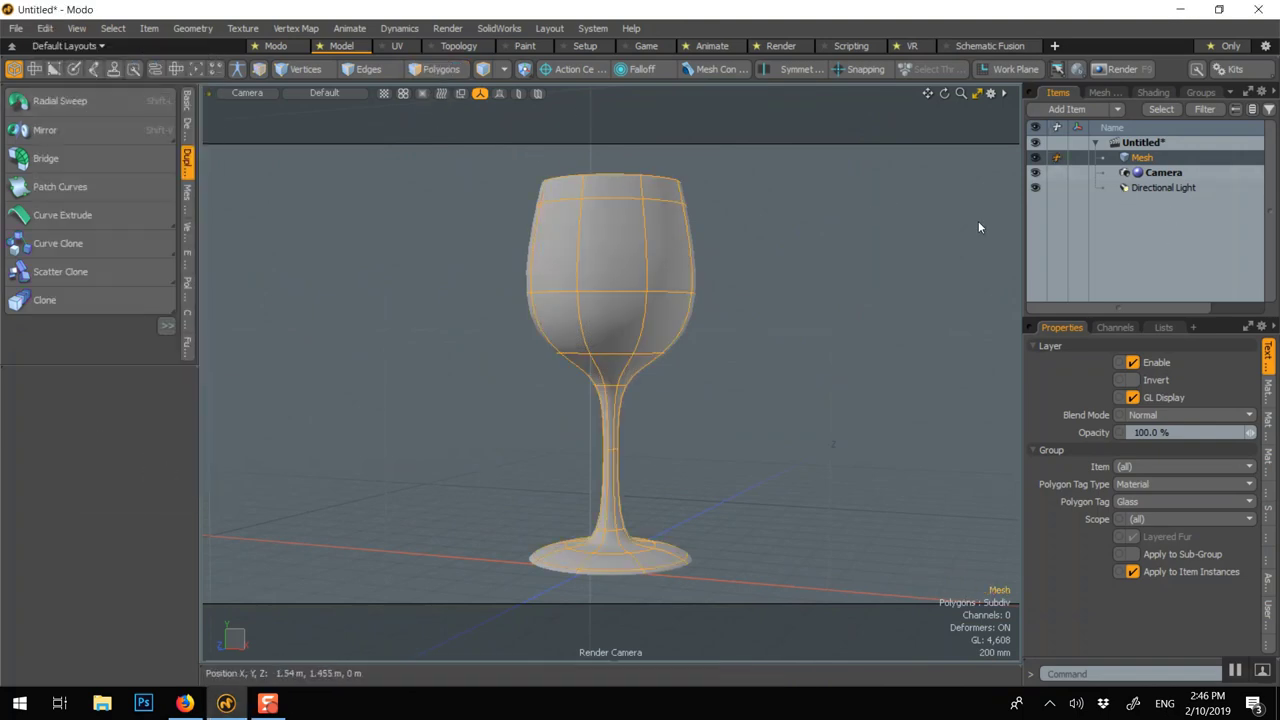
key(ctrl+v)
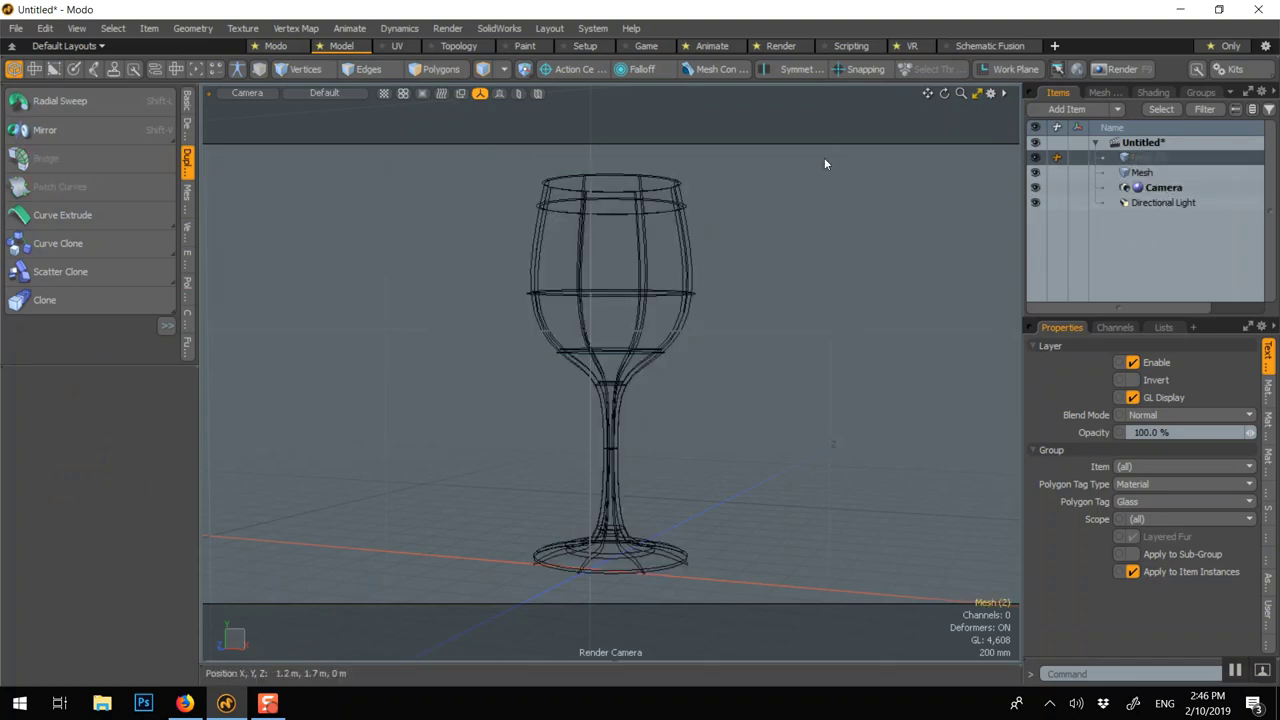
key(3)
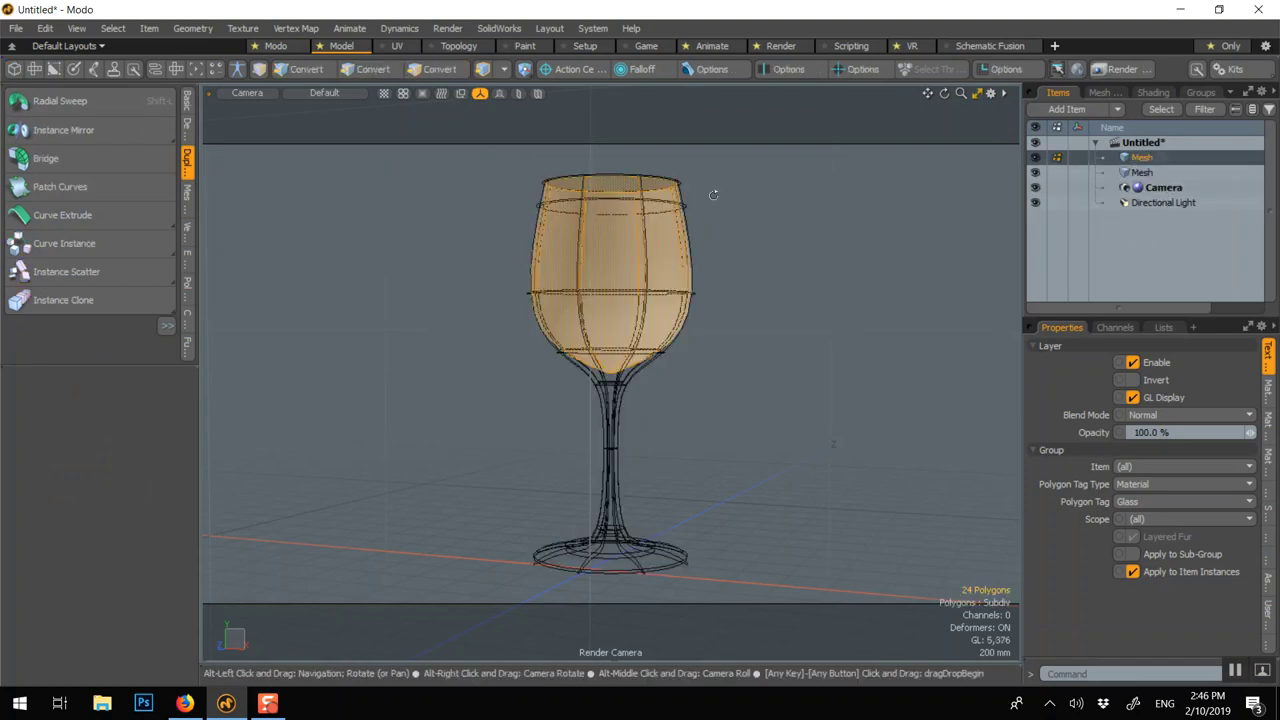
alt+drag(714, 194, 645, 250)
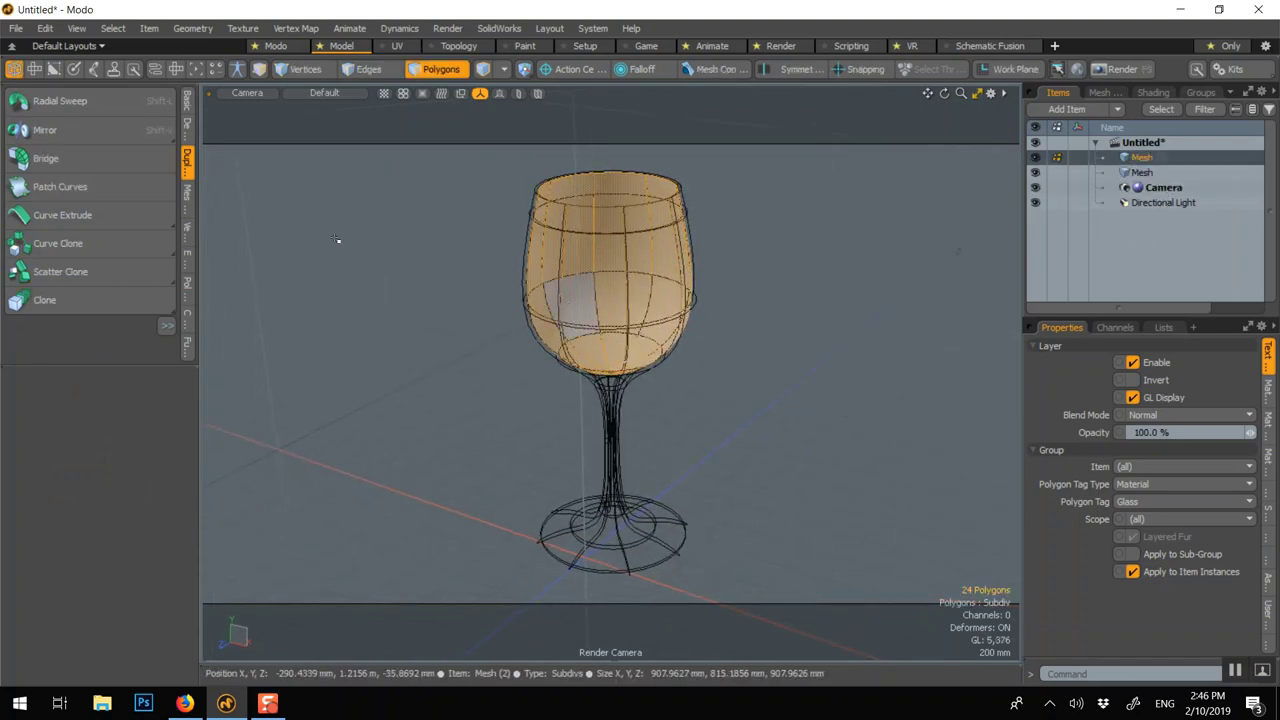
click(537, 93)
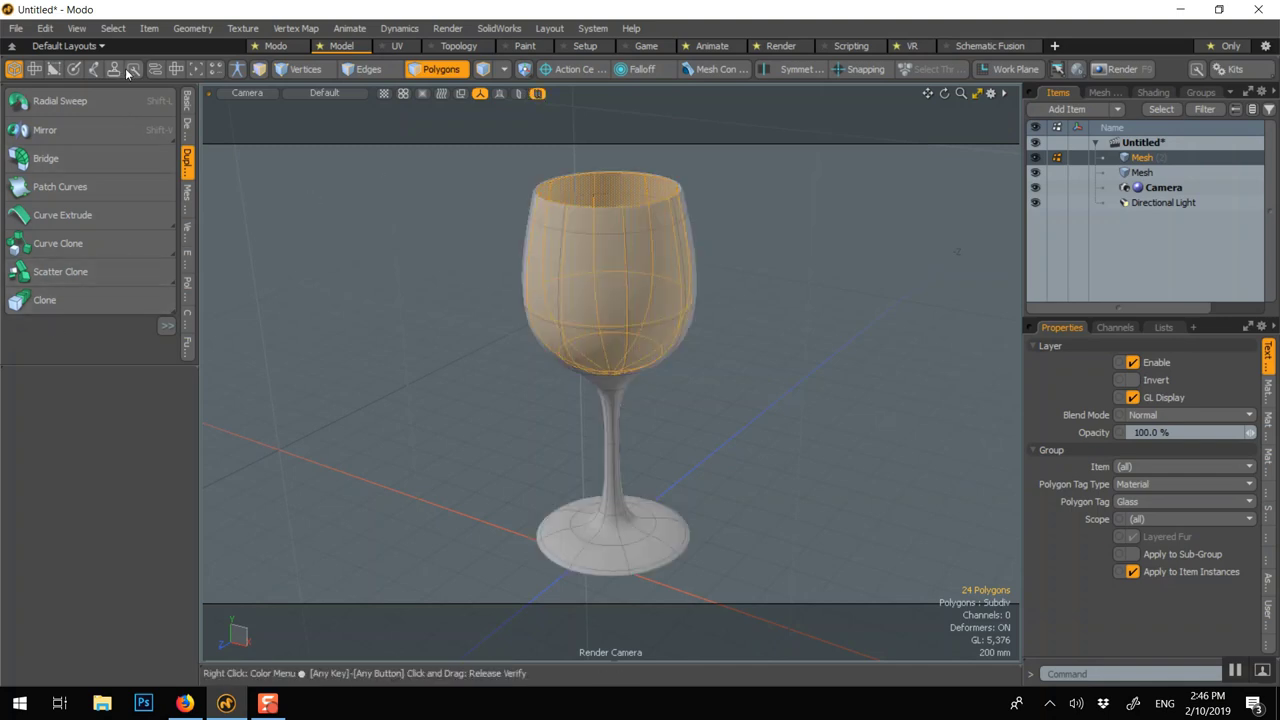
Step: Thicken the copied bowl polygons with a 55 mm offset and clear the selection
click(187, 101)
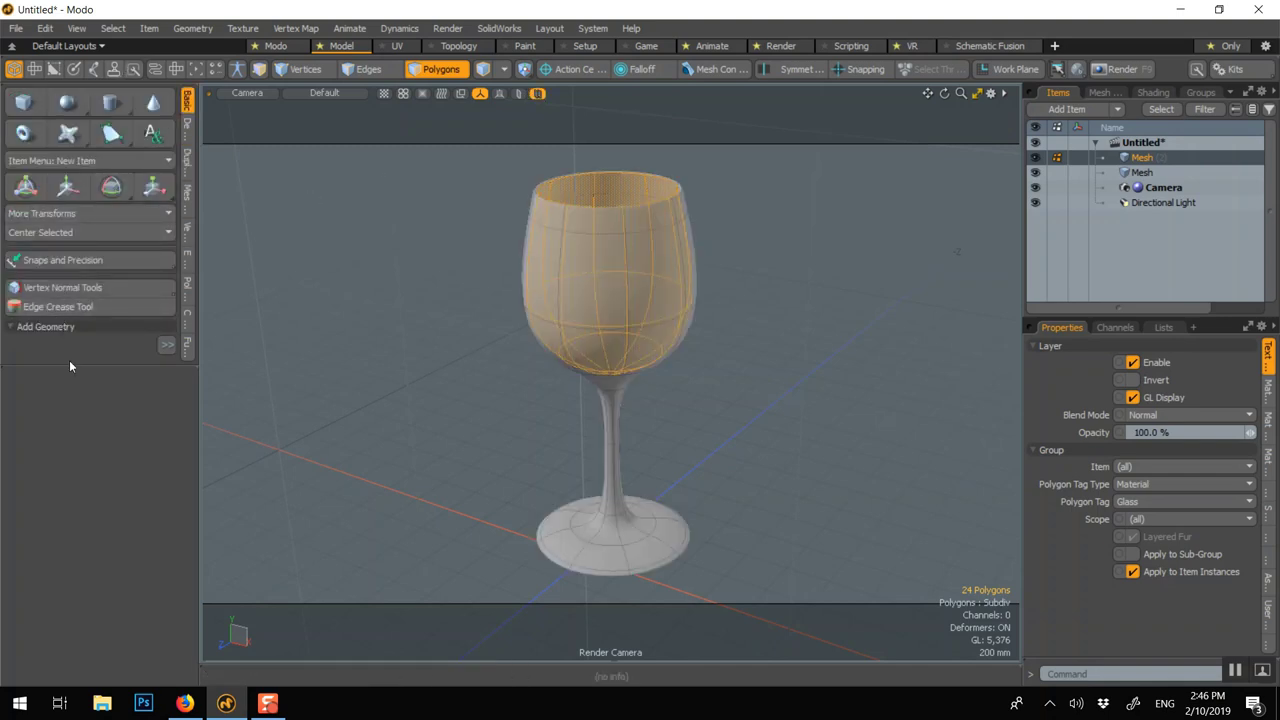
click(45, 326)
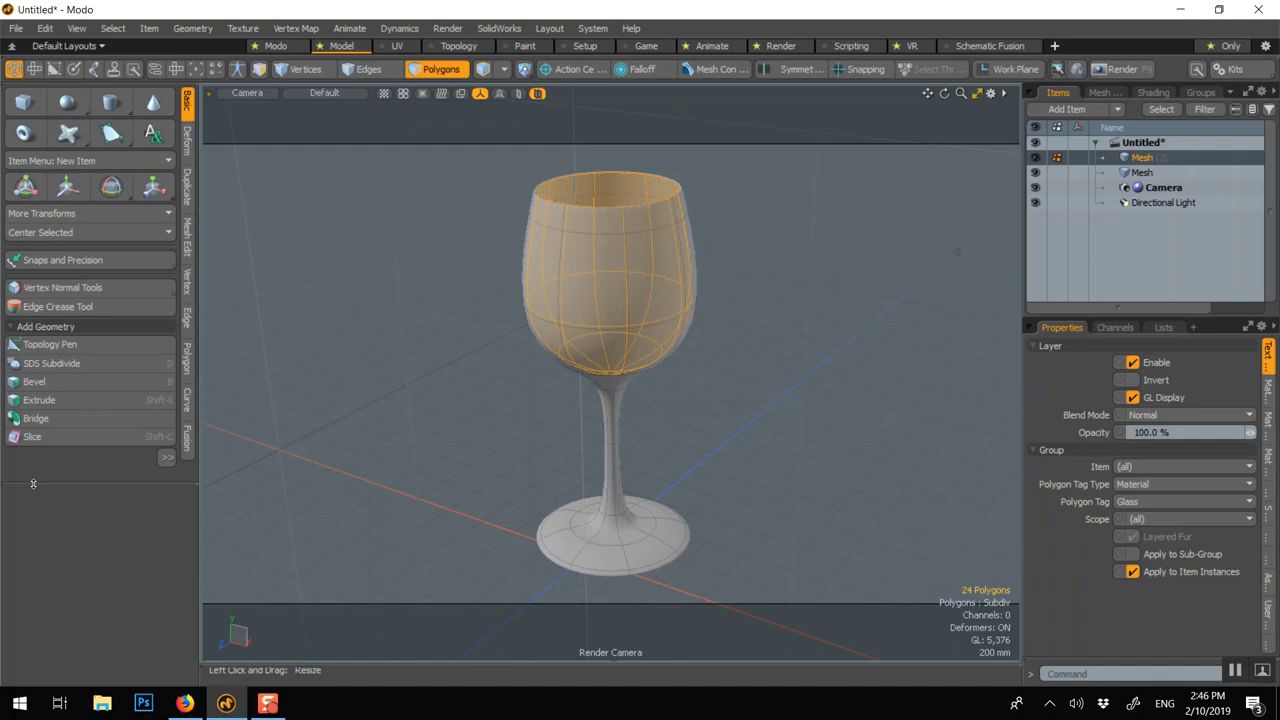
drag(33, 484, 41, 489)
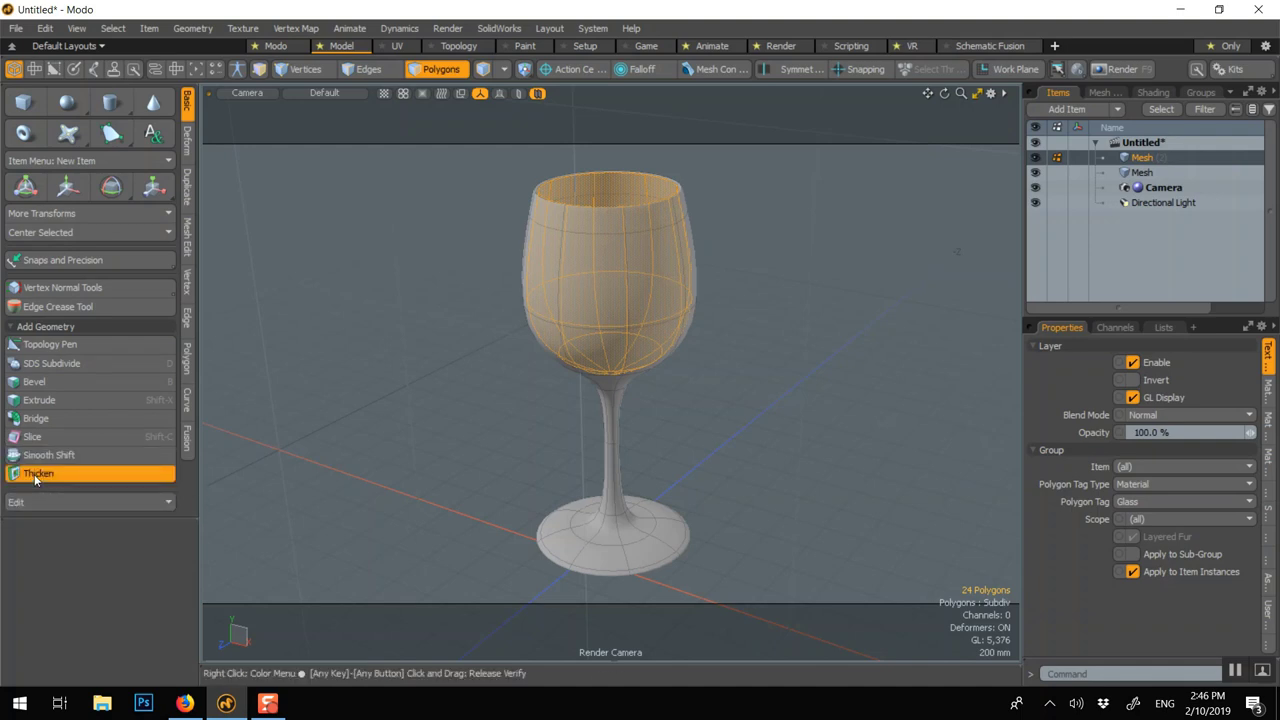
click(34, 474)
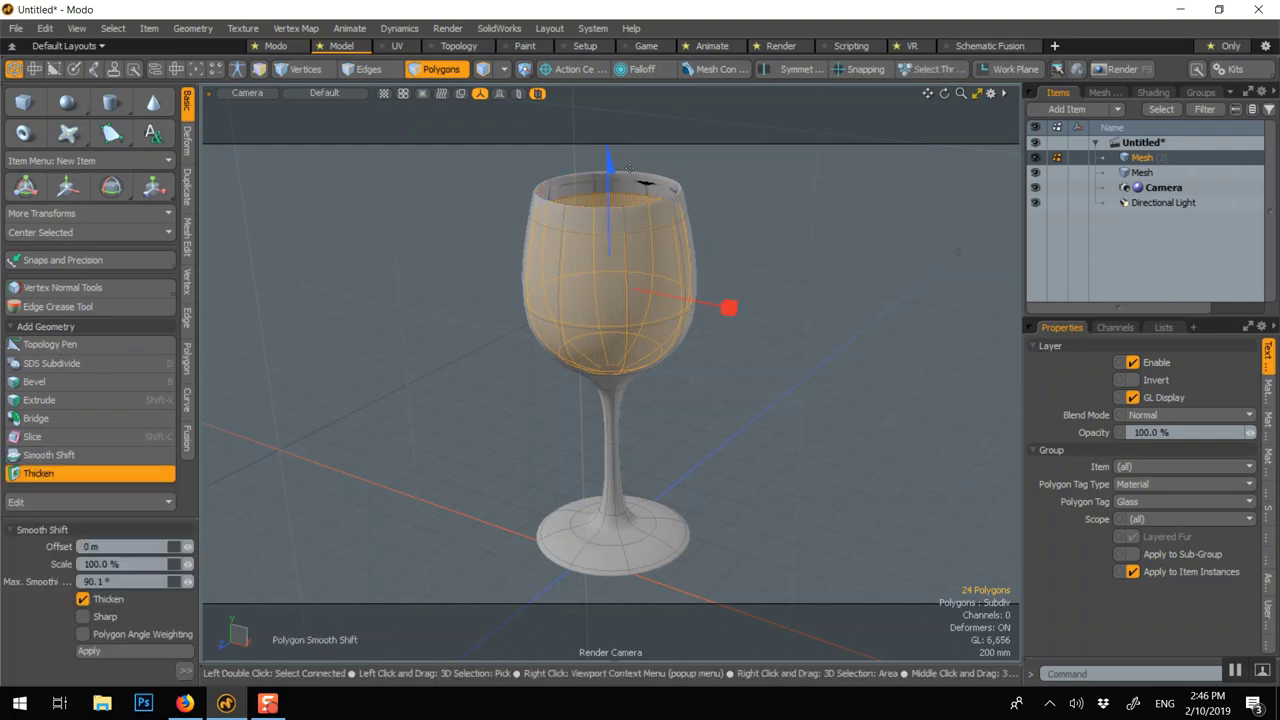
drag(607, 163, 608, 146)
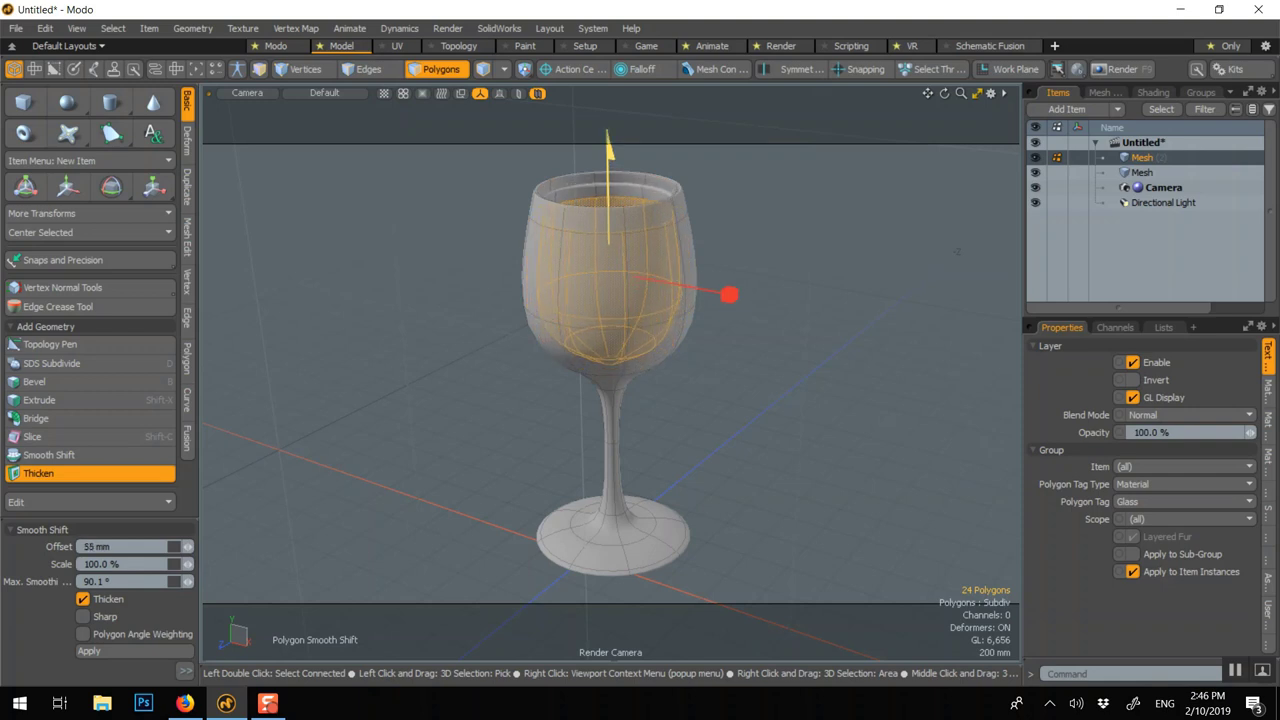
key(space)
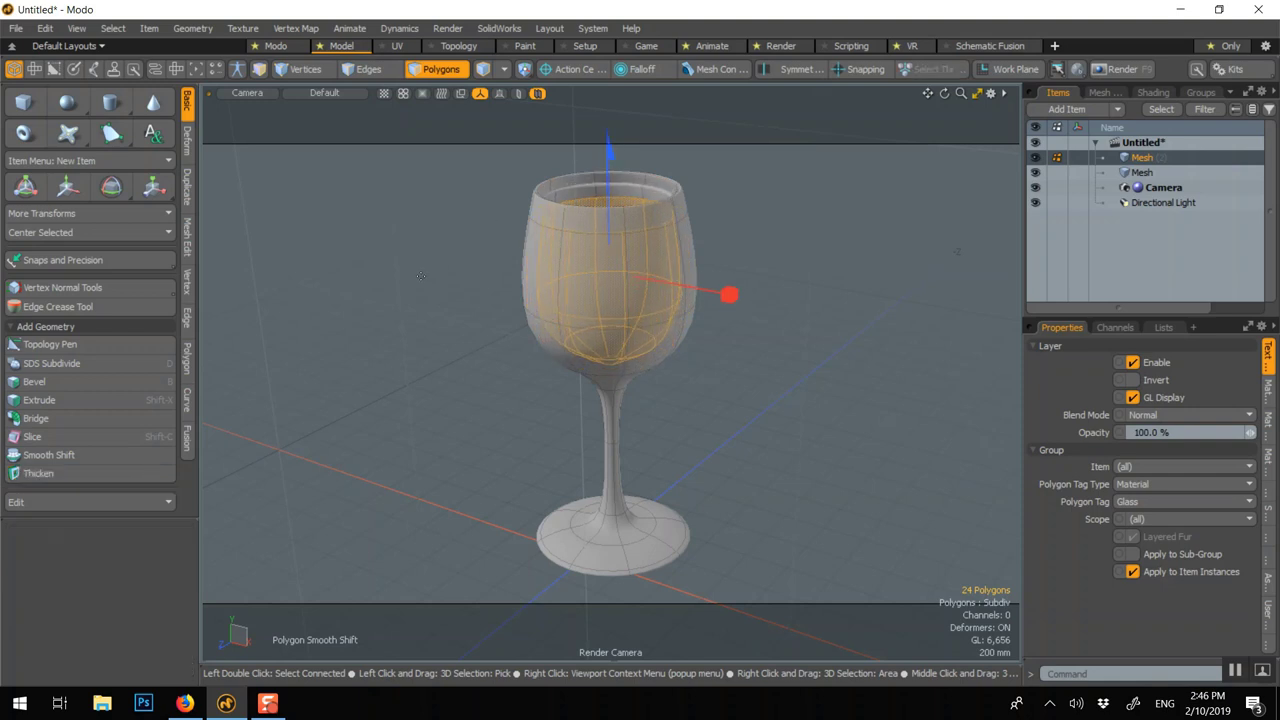
click(364, 252)
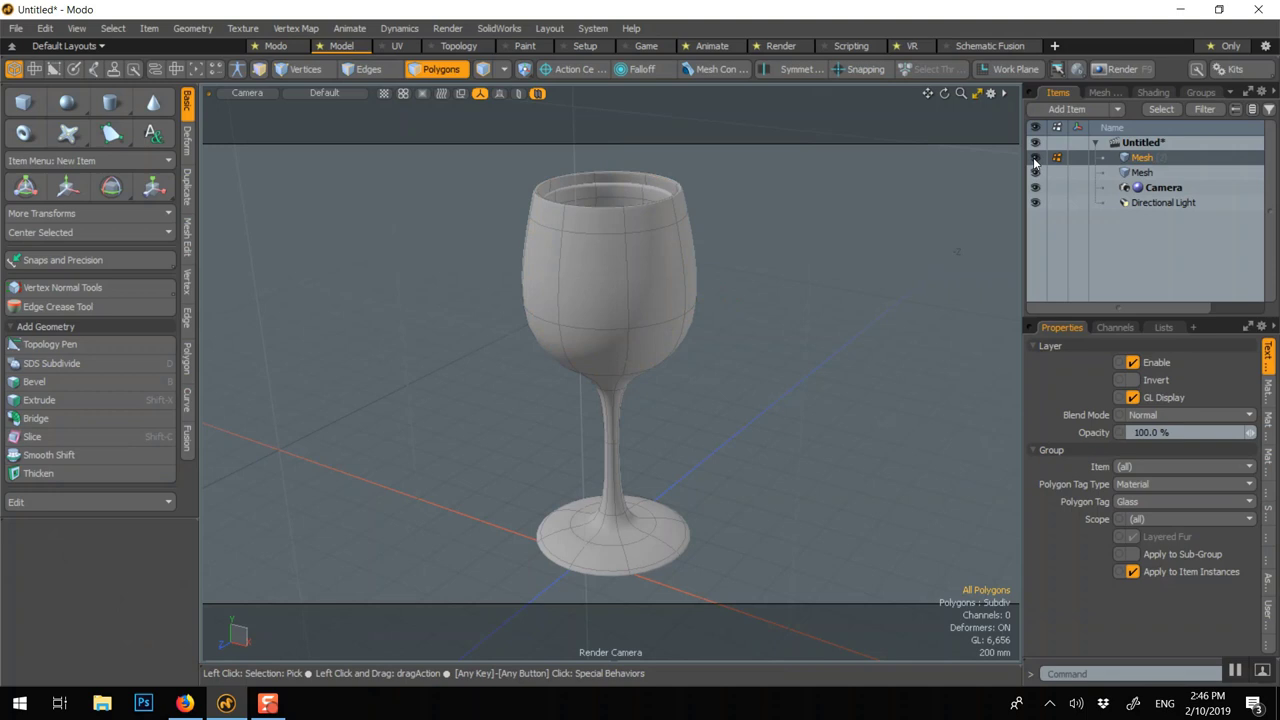
Step: Hide the original glass mesh and convert the thickened bowl copy from subdivision surfaces back to plain faces
click(418, 69)
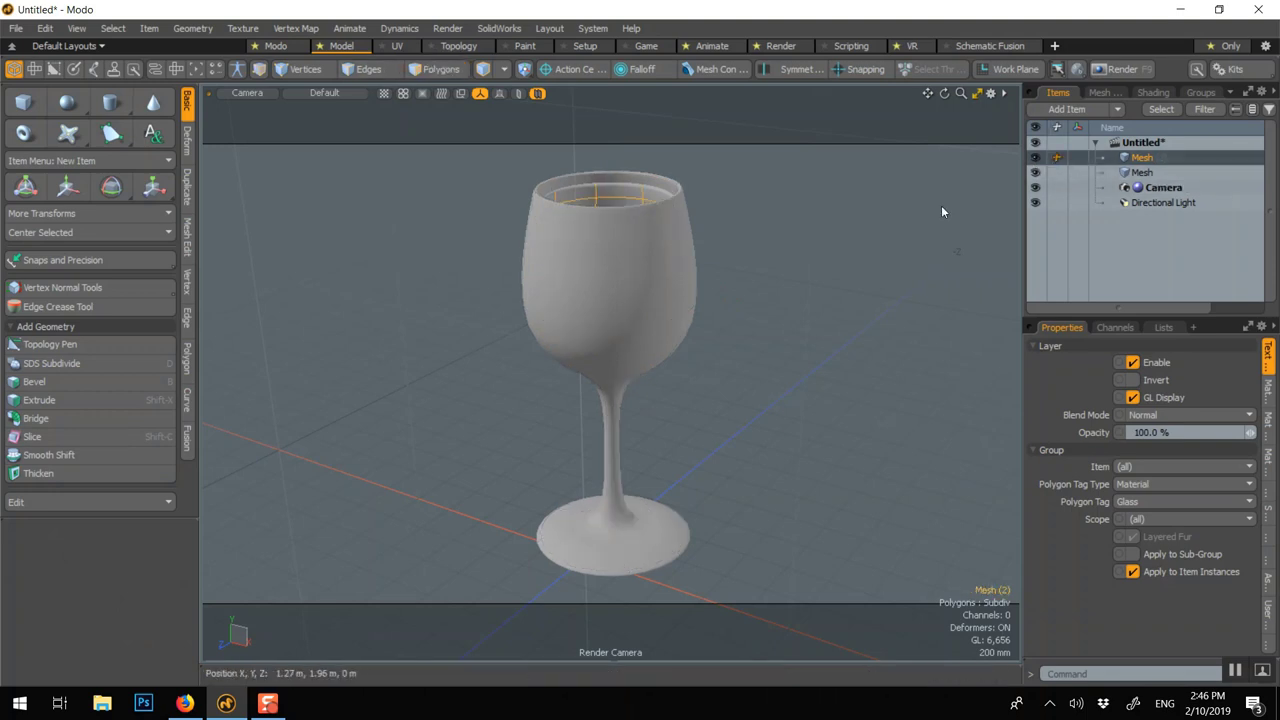
click(1142, 172)
click(1035, 172)
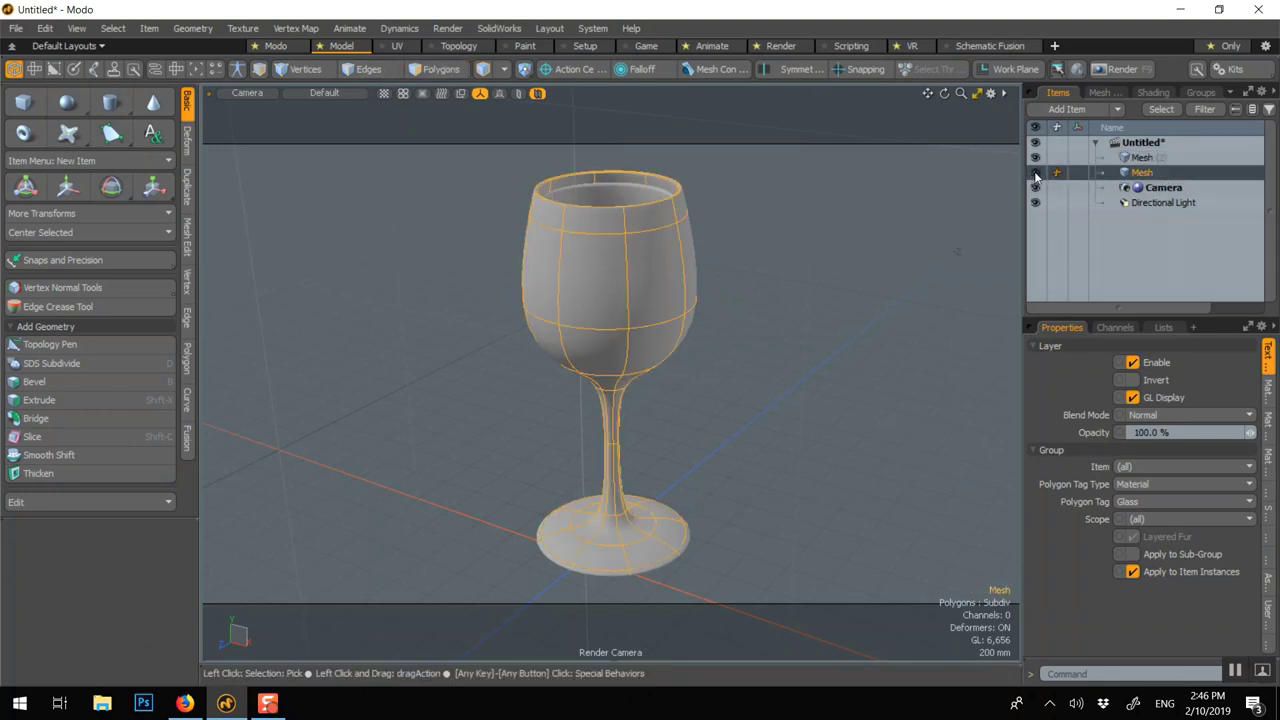
scroll(737, 192, up, 4)
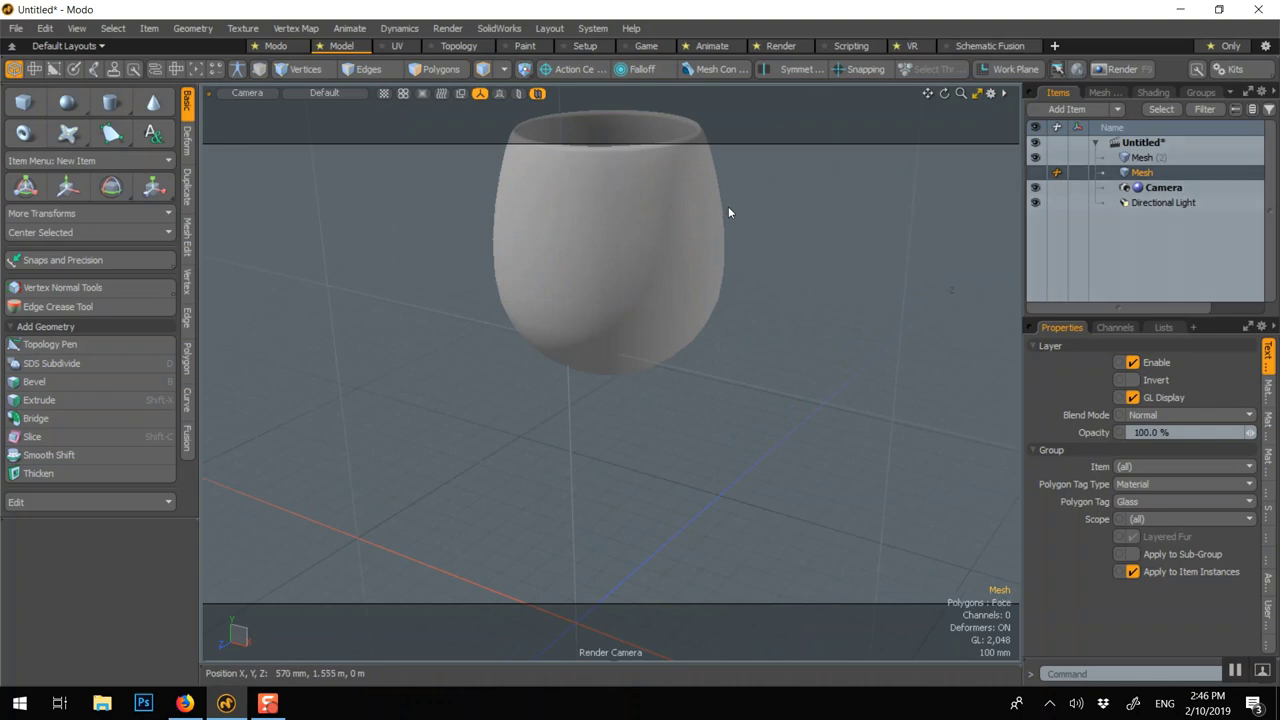
click(1158, 157)
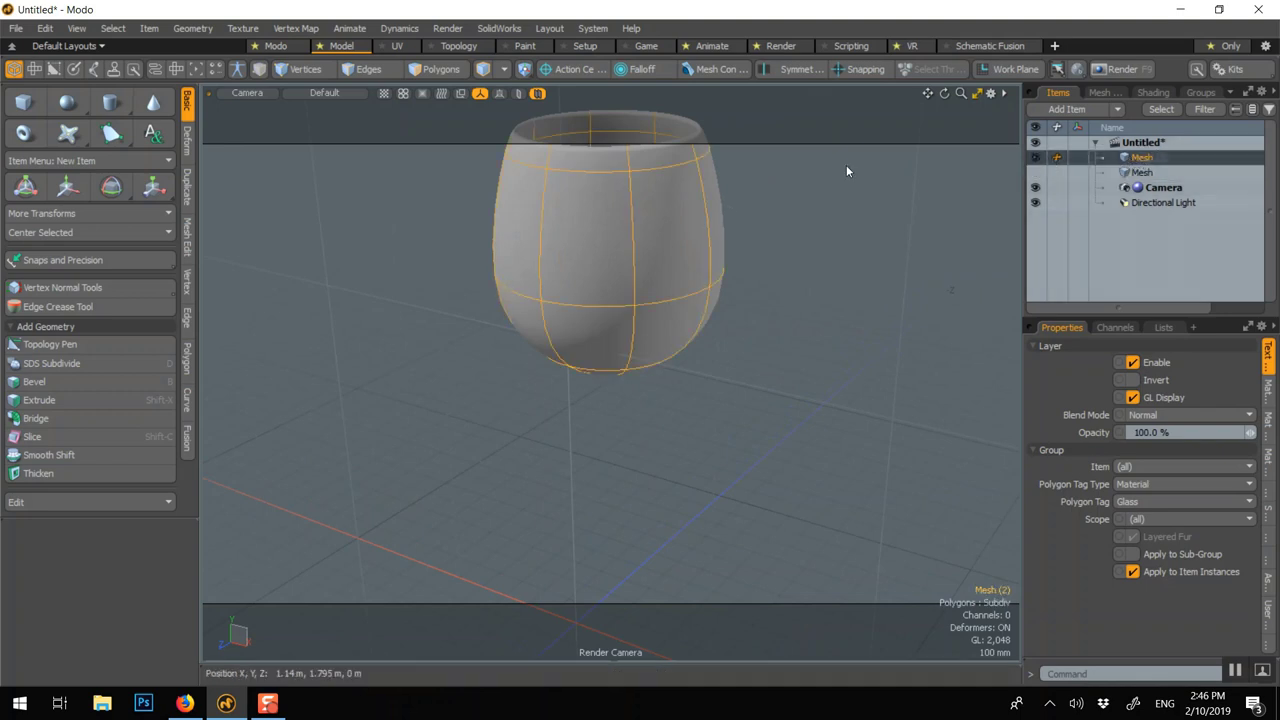
key(Tab)
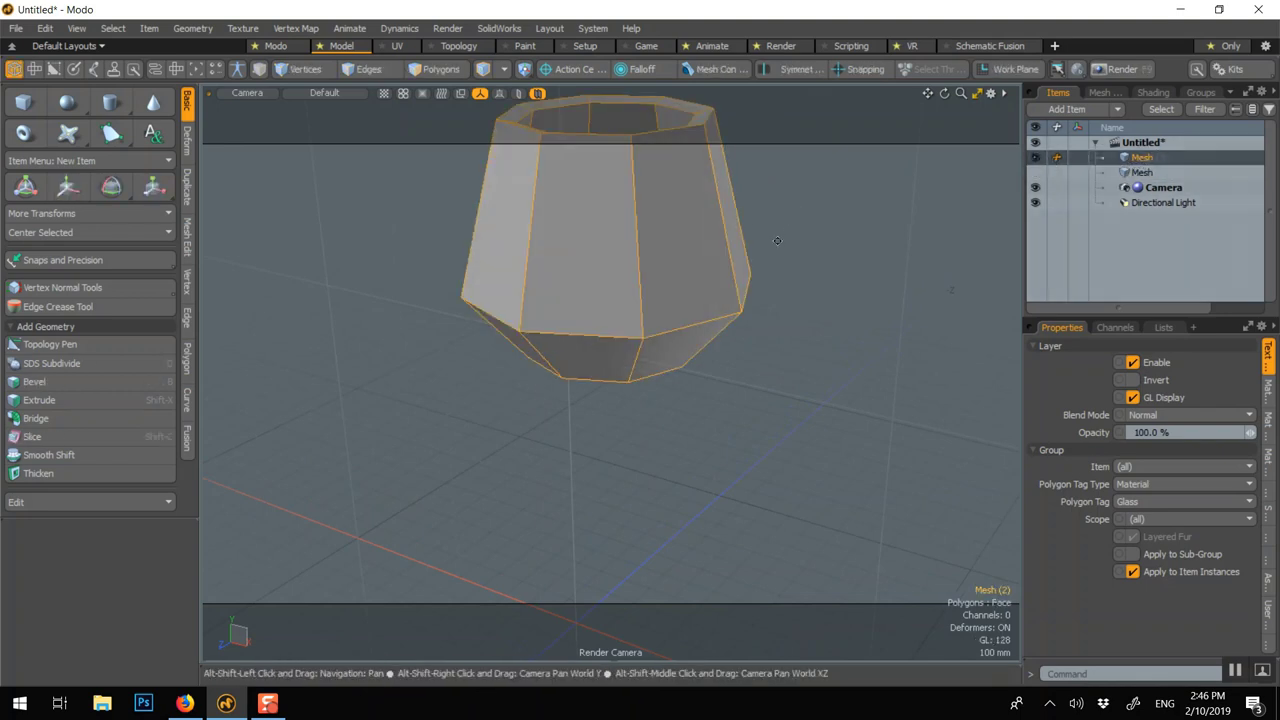
alt+shift+drag(781, 218, 780, 267)
scroll(697, 265, up, 1)
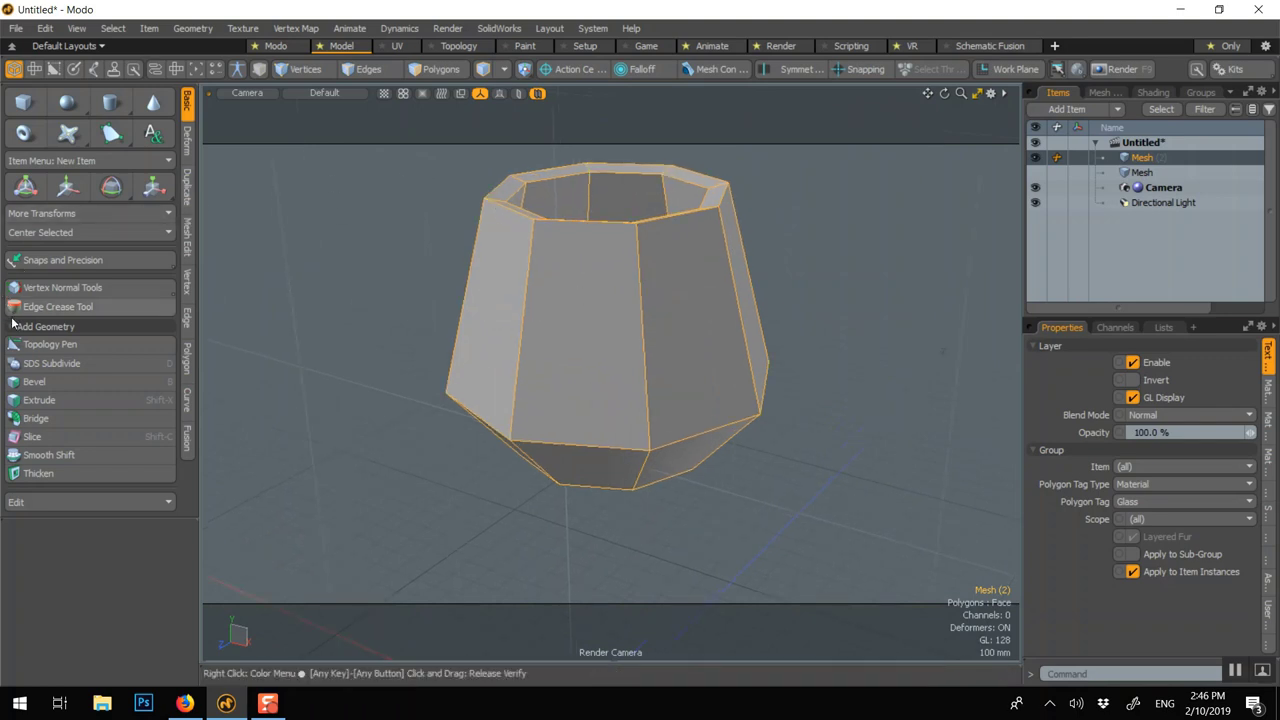
Step: Add a pair of edge loops around the thickened bowl's rim at about 19.3 % from both sides
click(188, 318)
click(103, 251)
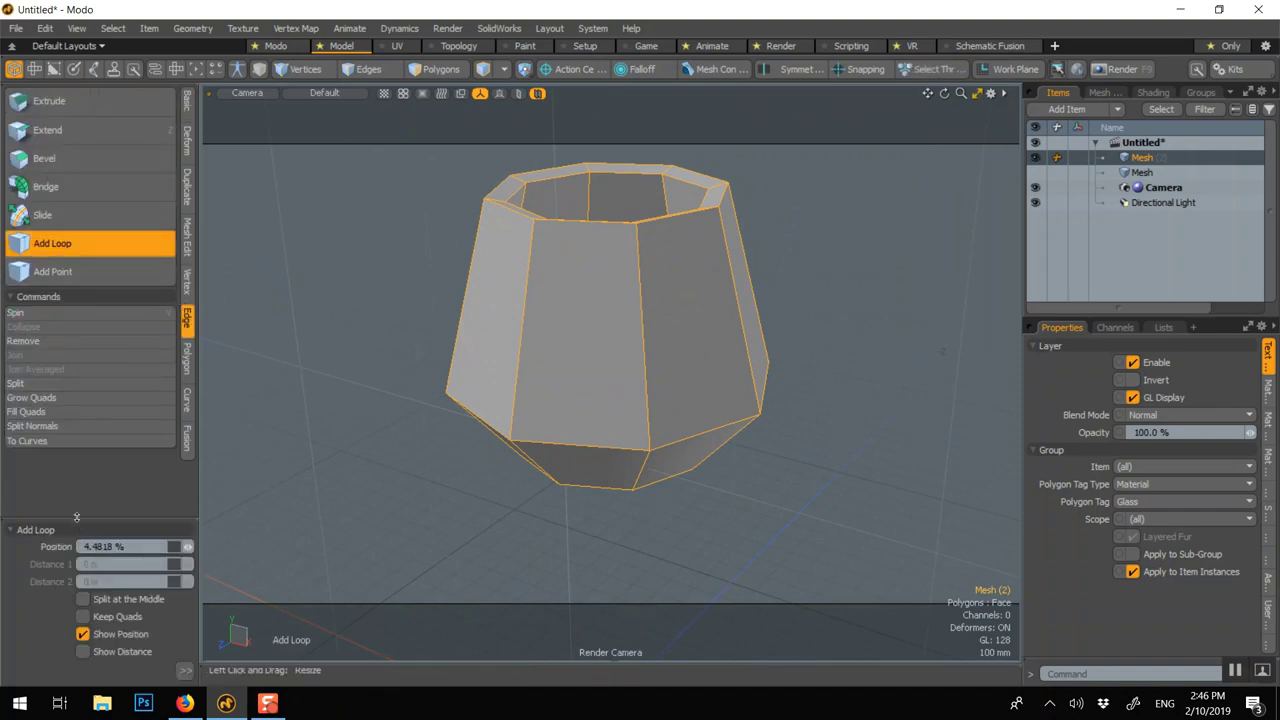
drag(77, 514, 90, 380)
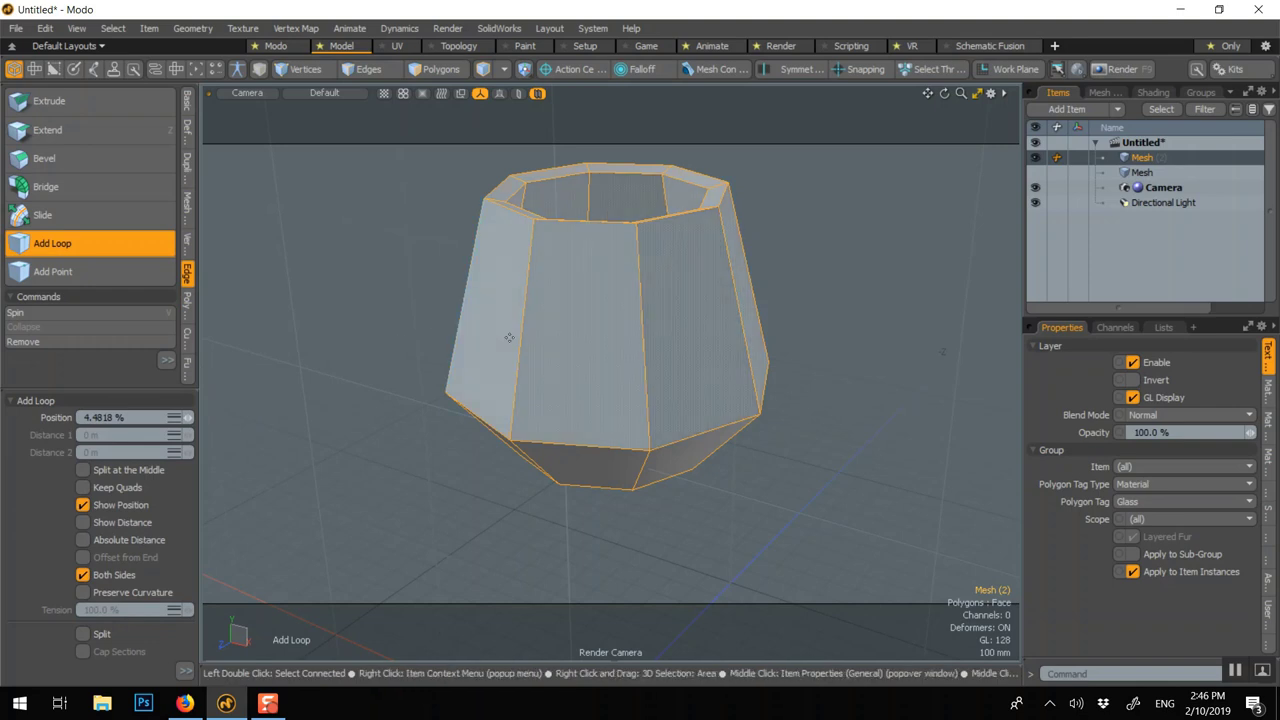
click(588, 190)
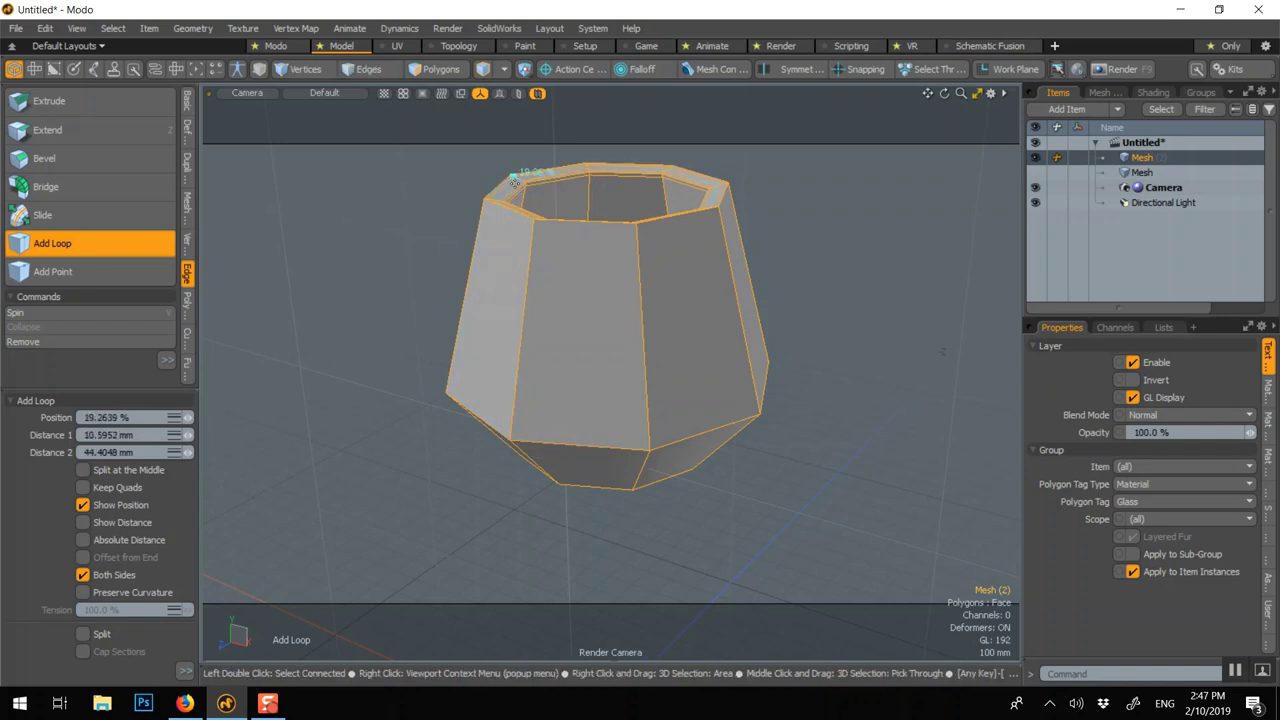
key(space)
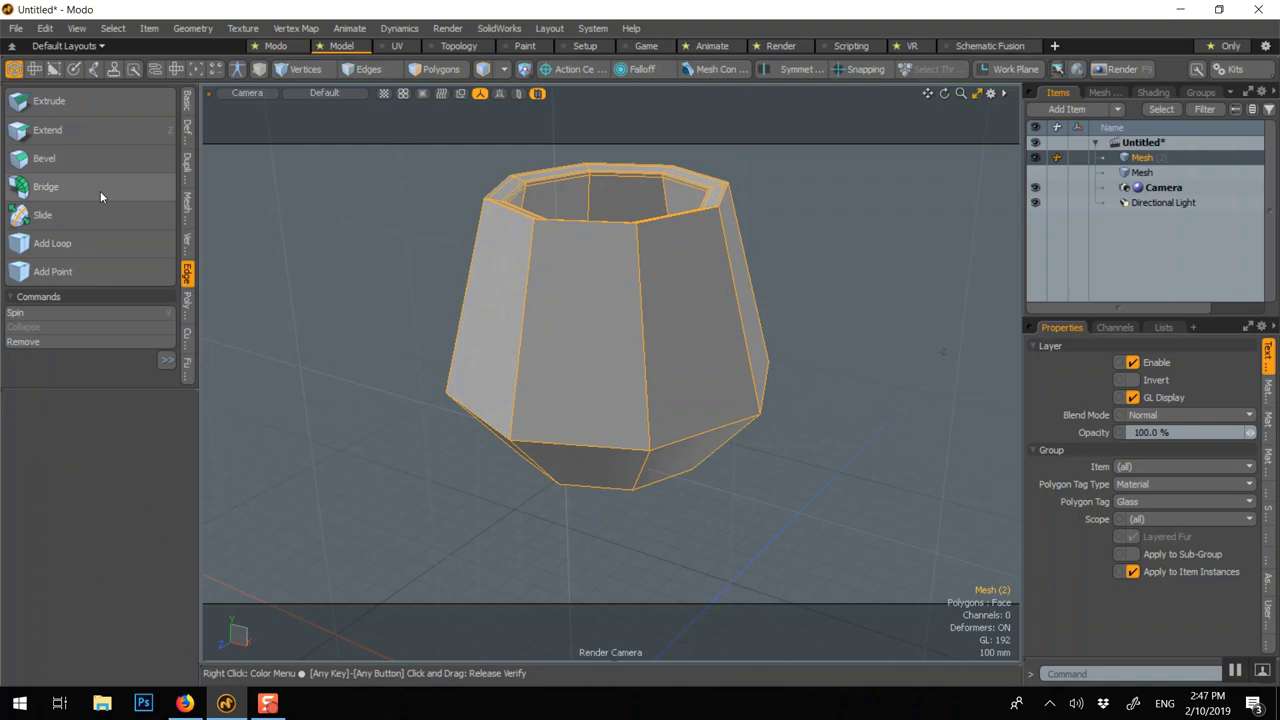
Step: Add a single edge loop just below the rim on the bowl's outer wall at about 1.7 %, with Both Sides off
click(86, 246)
click(82, 576)
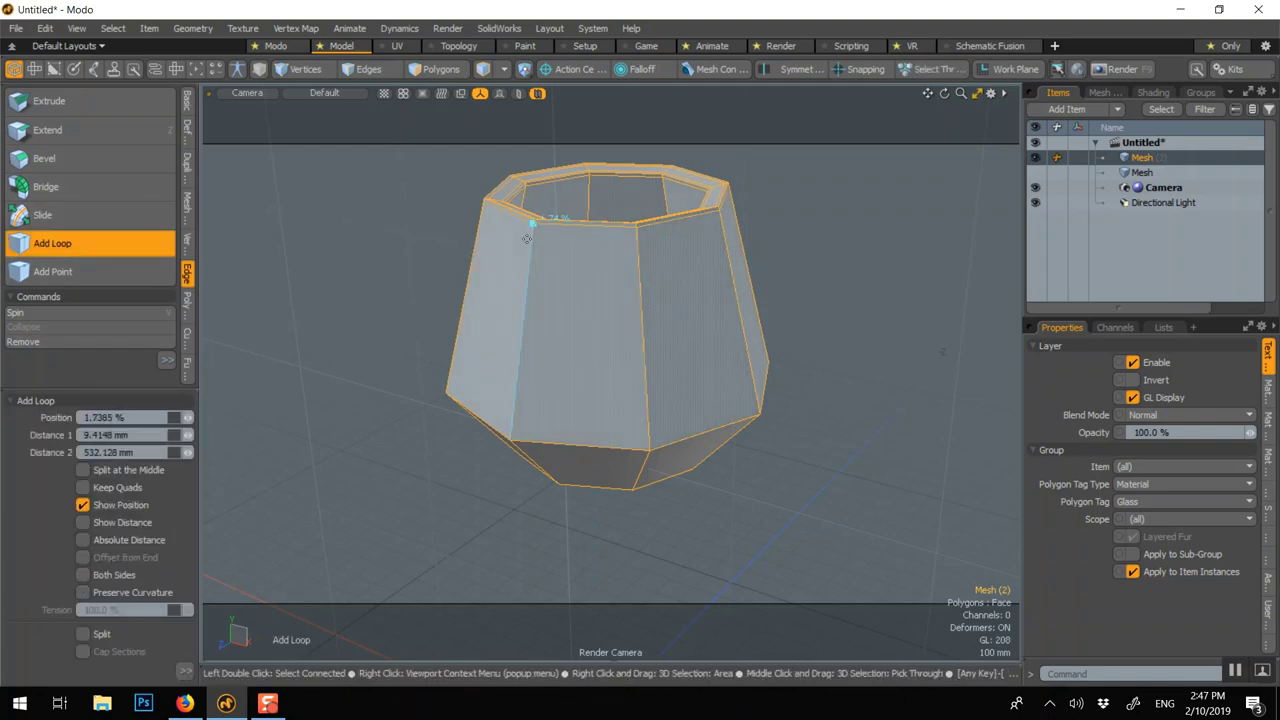
key(q)
Step: Add a single edge loop close around the small centre of the bowl's underside at about 2 %
alt+drag(428, 416, 404, 196)
alt+drag(701, 403, 705, 425)
scroll(598, 400, up, 2)
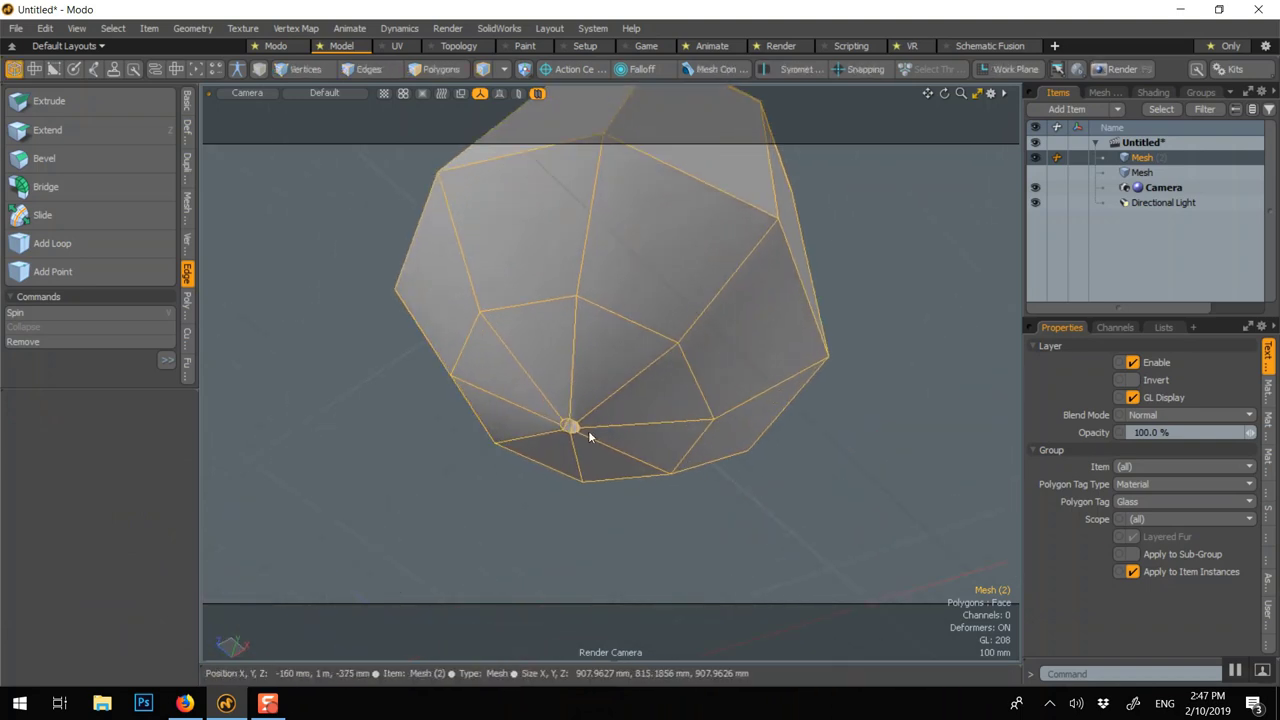
click(157, 240)
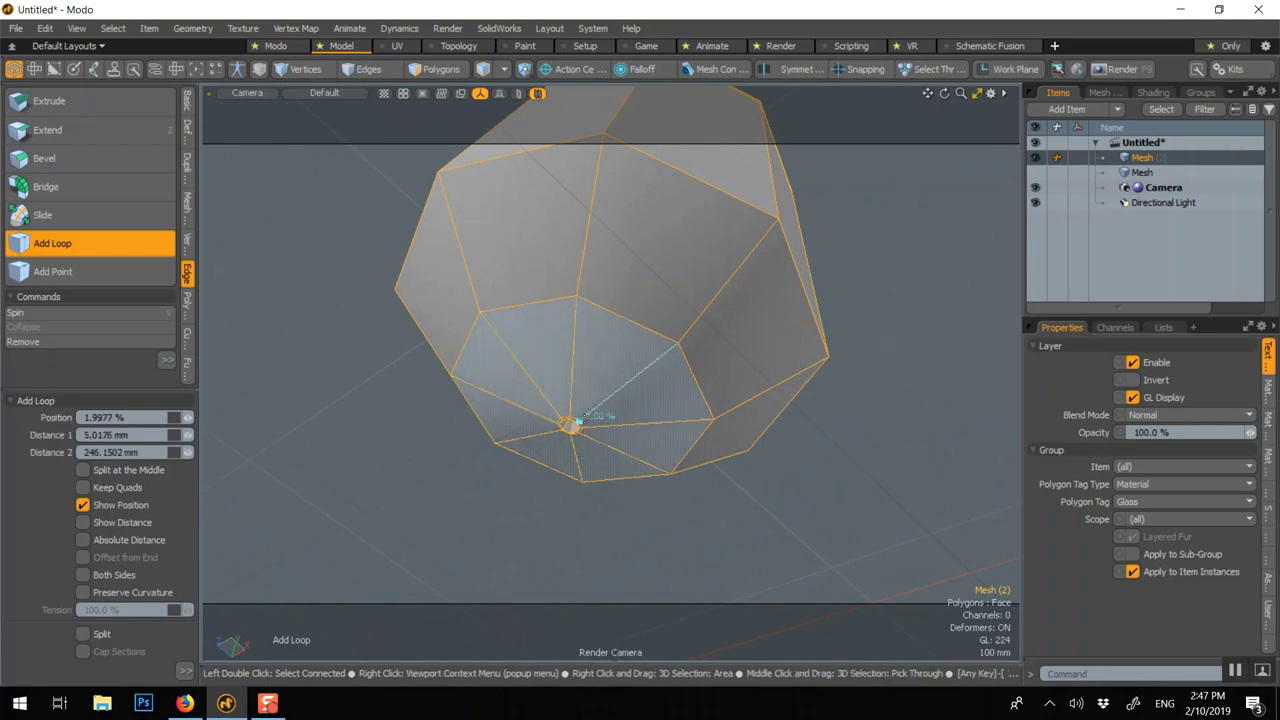
key(space)
Step: Convert the bowl copy back to subdivision surfaces, and unhide the original glass mesh and convert it as well
alt+drag(529, 276, 492, 427)
key(Tab)
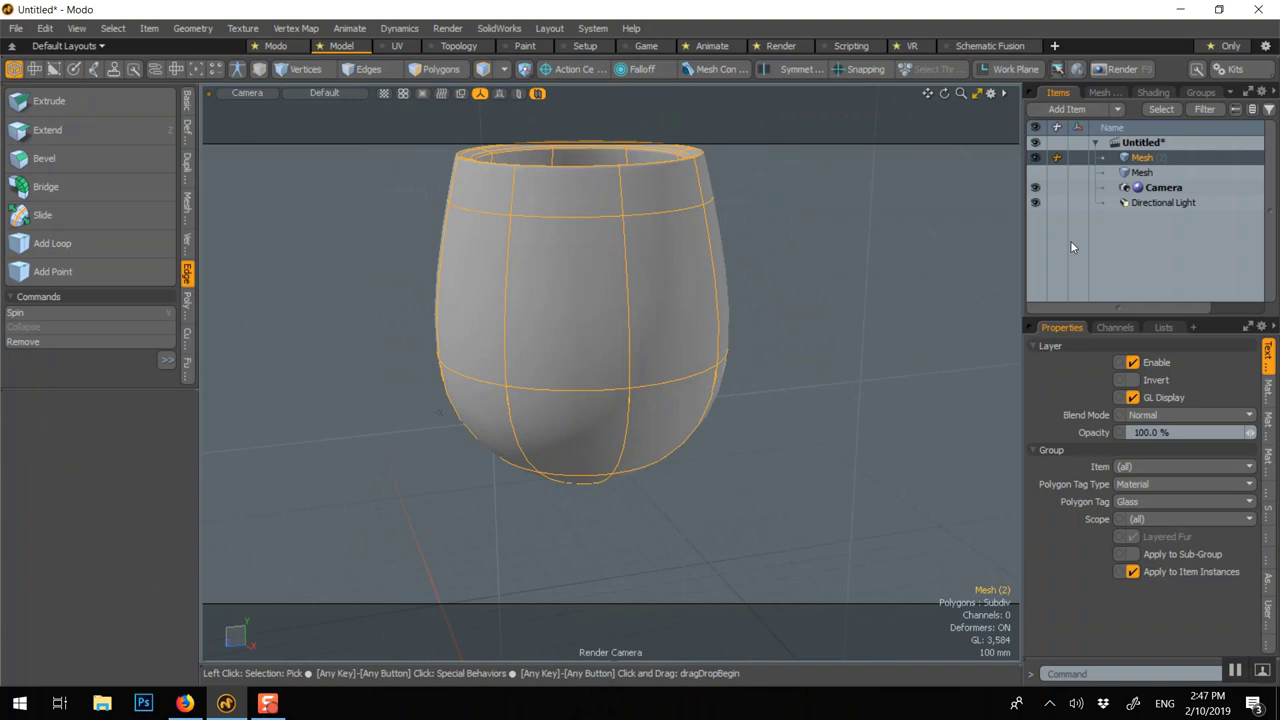
click(1165, 173)
click(1036, 173)
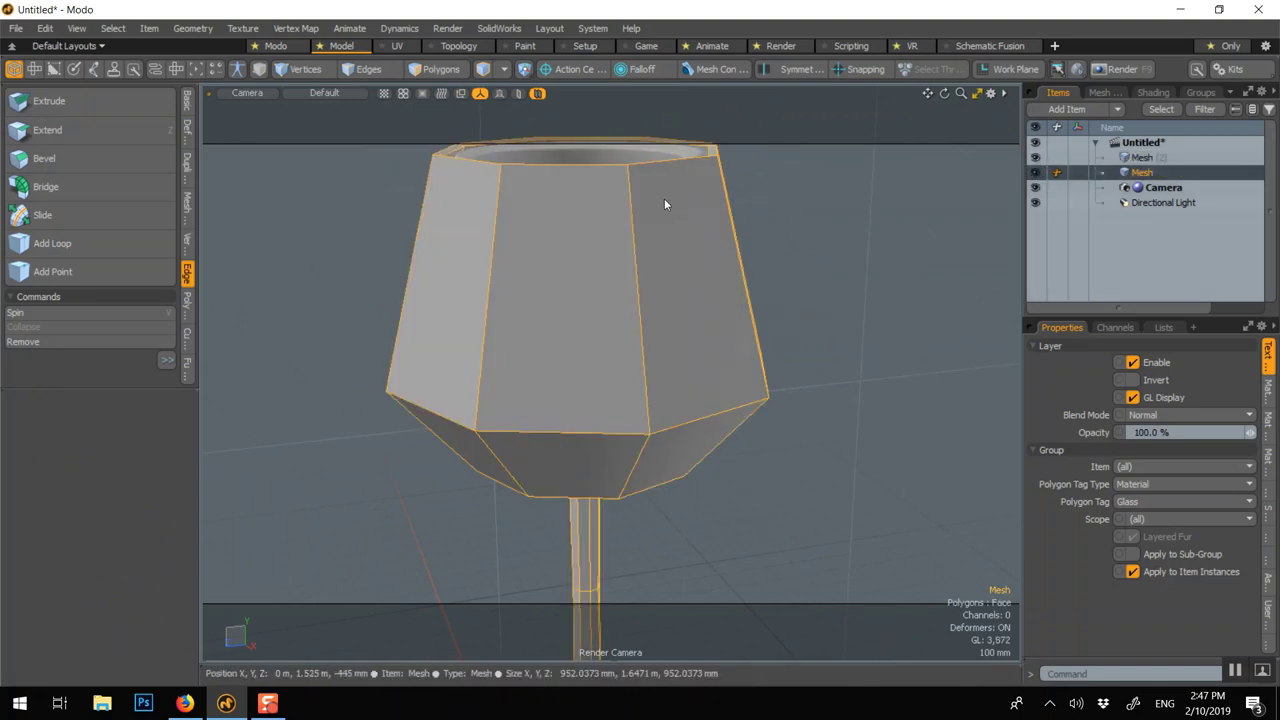
key(Tab)
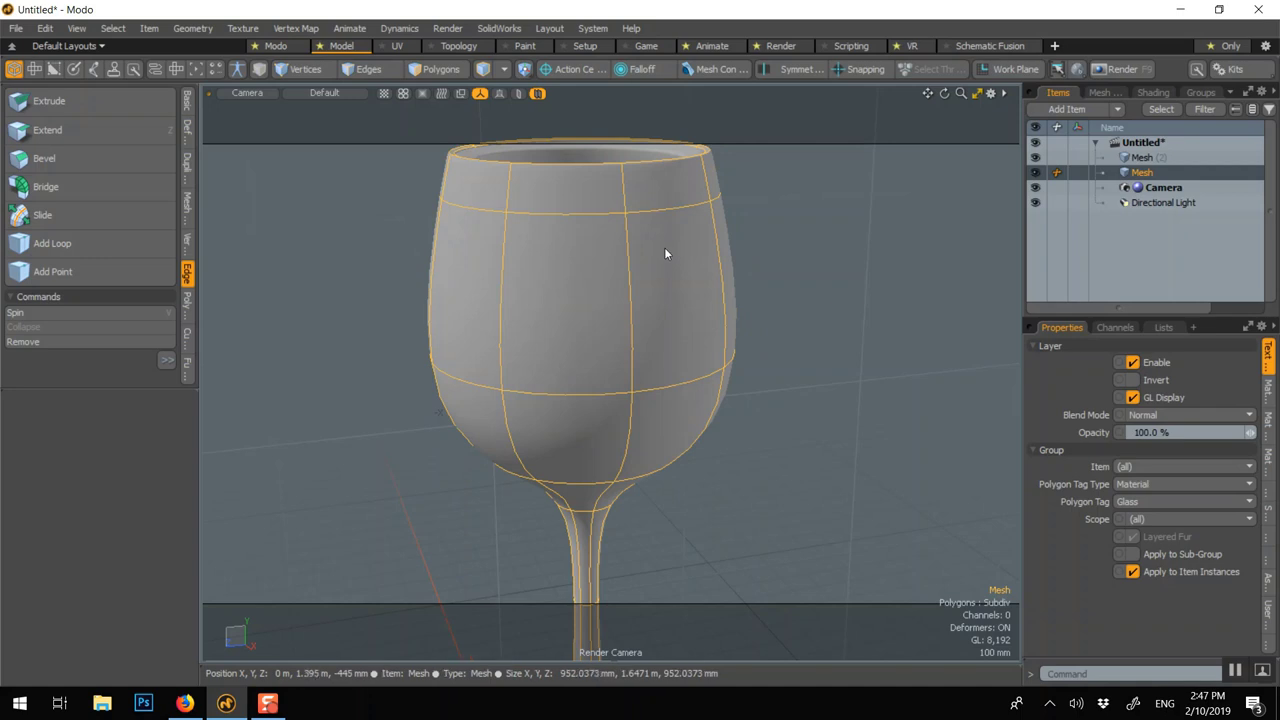
Step: Shrink the inner bowl mesh with the Push tool at a distance of -5 mm on all its polygons
alt+drag(655, 364, 650, 408)
click(456, 198)
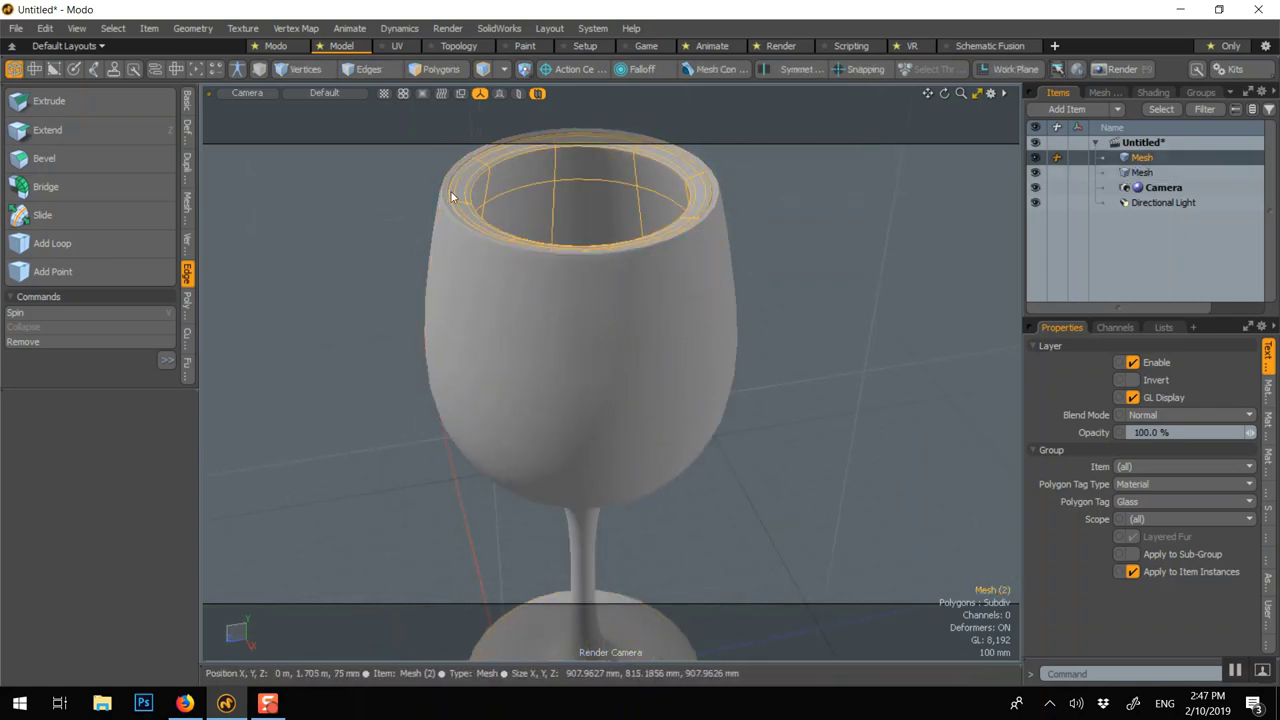
scroll(486, 178, up, 2)
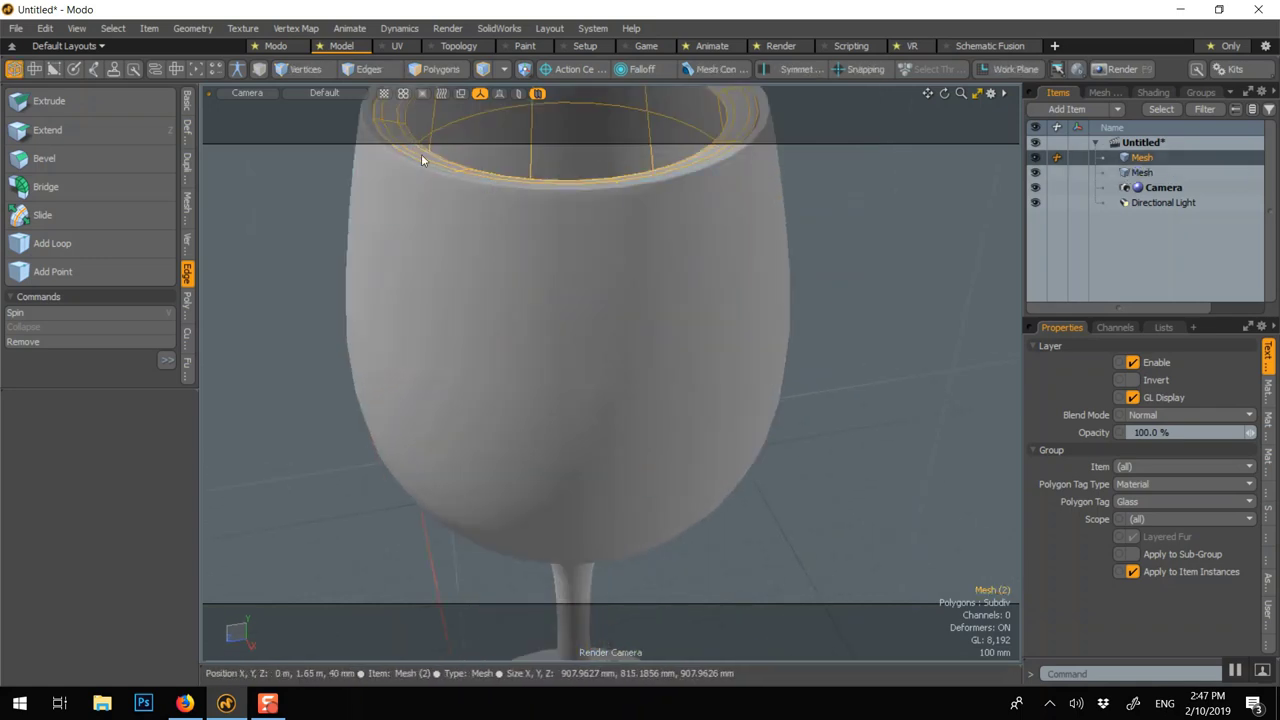
scroll(423, 157, down, 2)
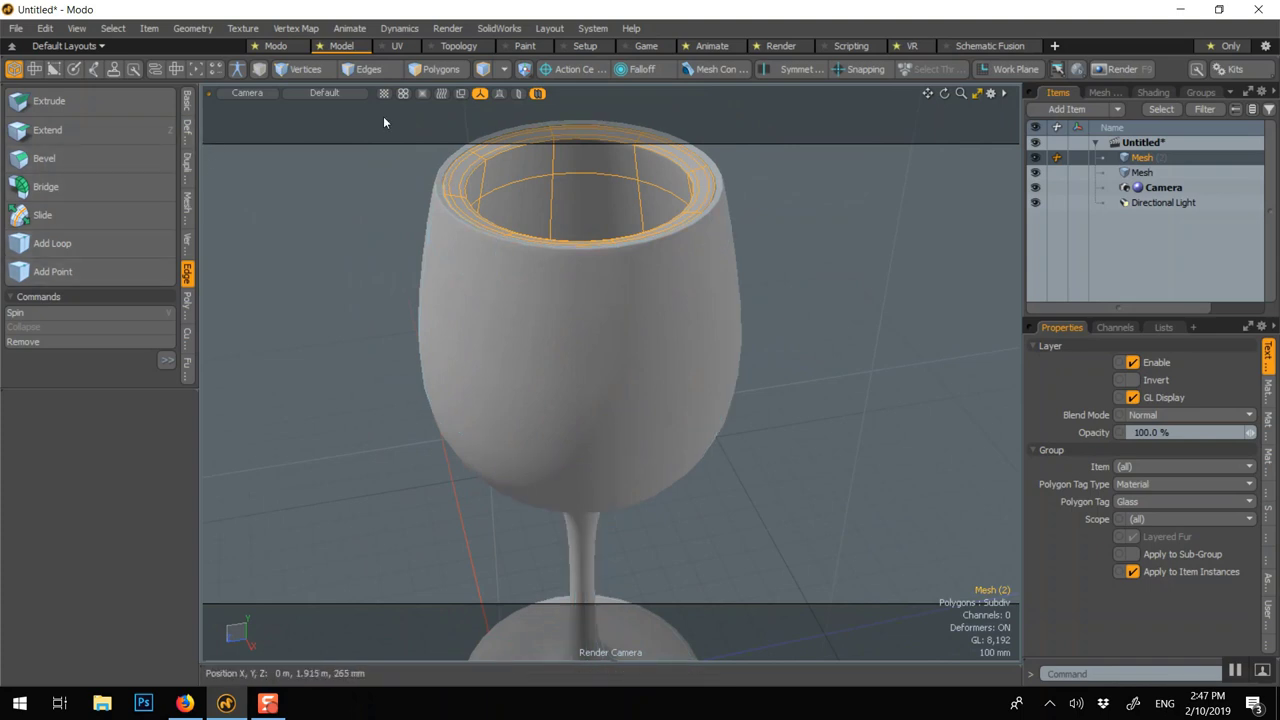
key(3)
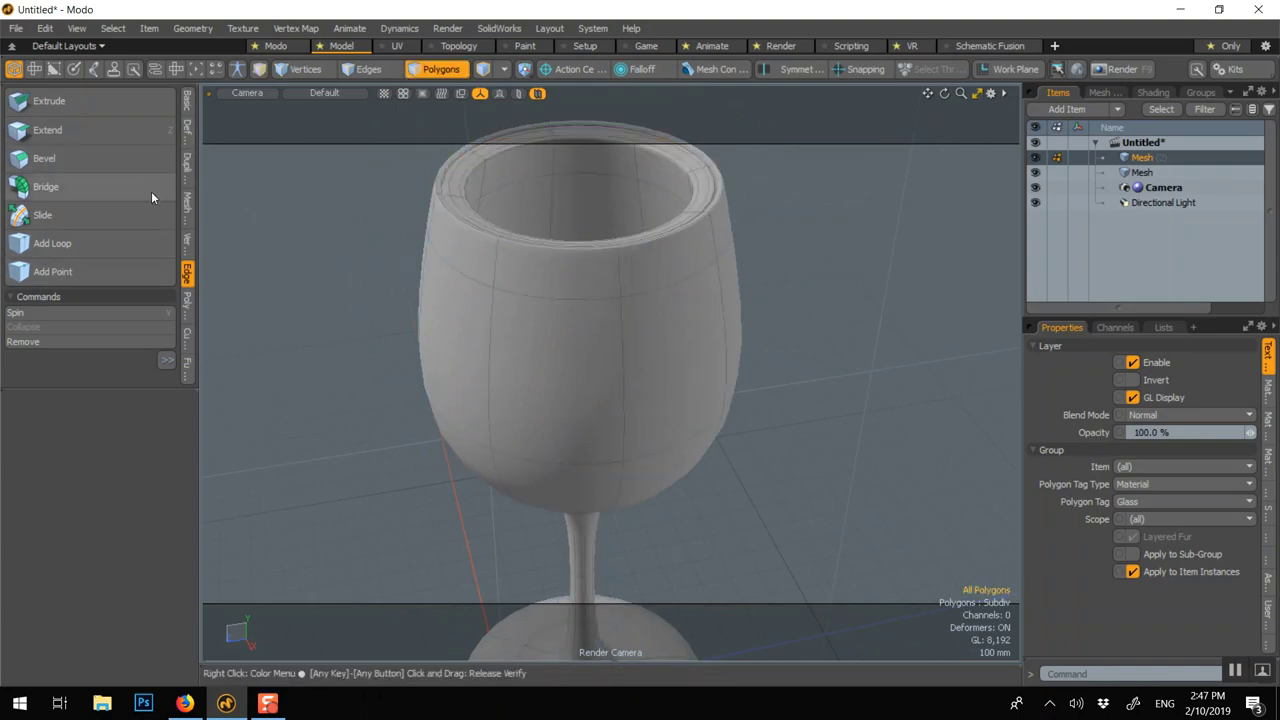
click(187, 140)
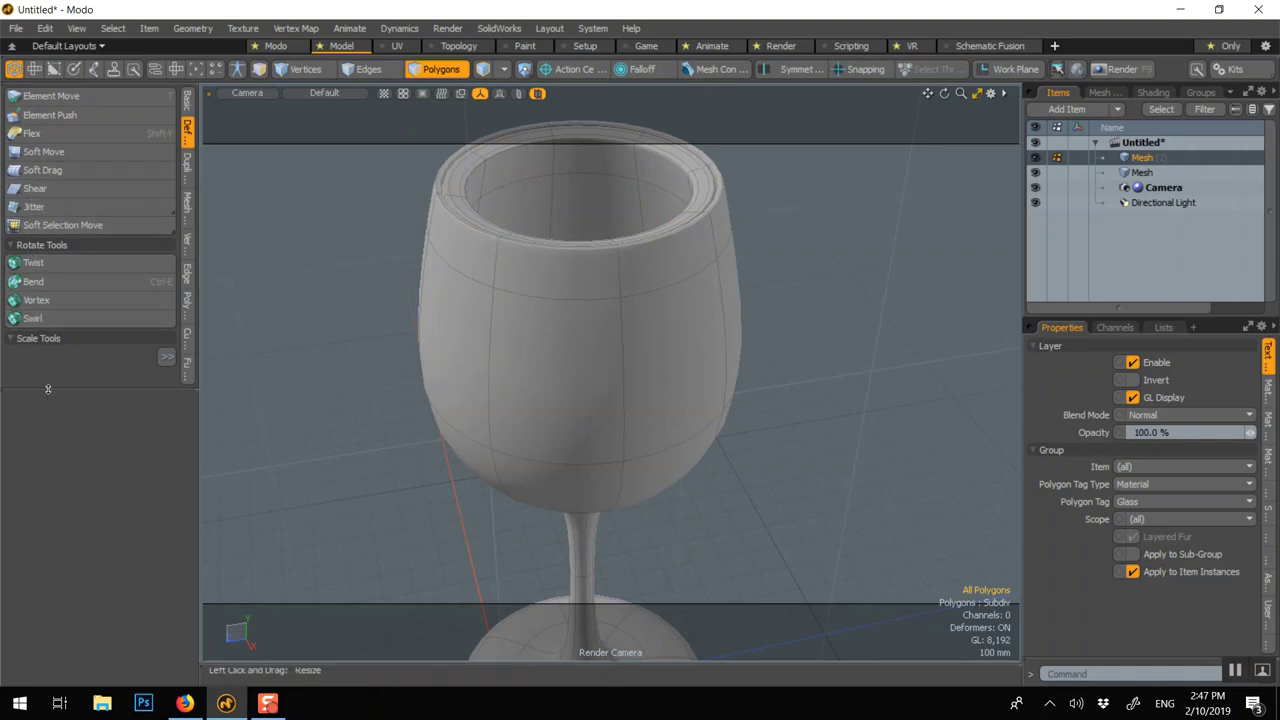
click(40, 338)
click(60, 352)
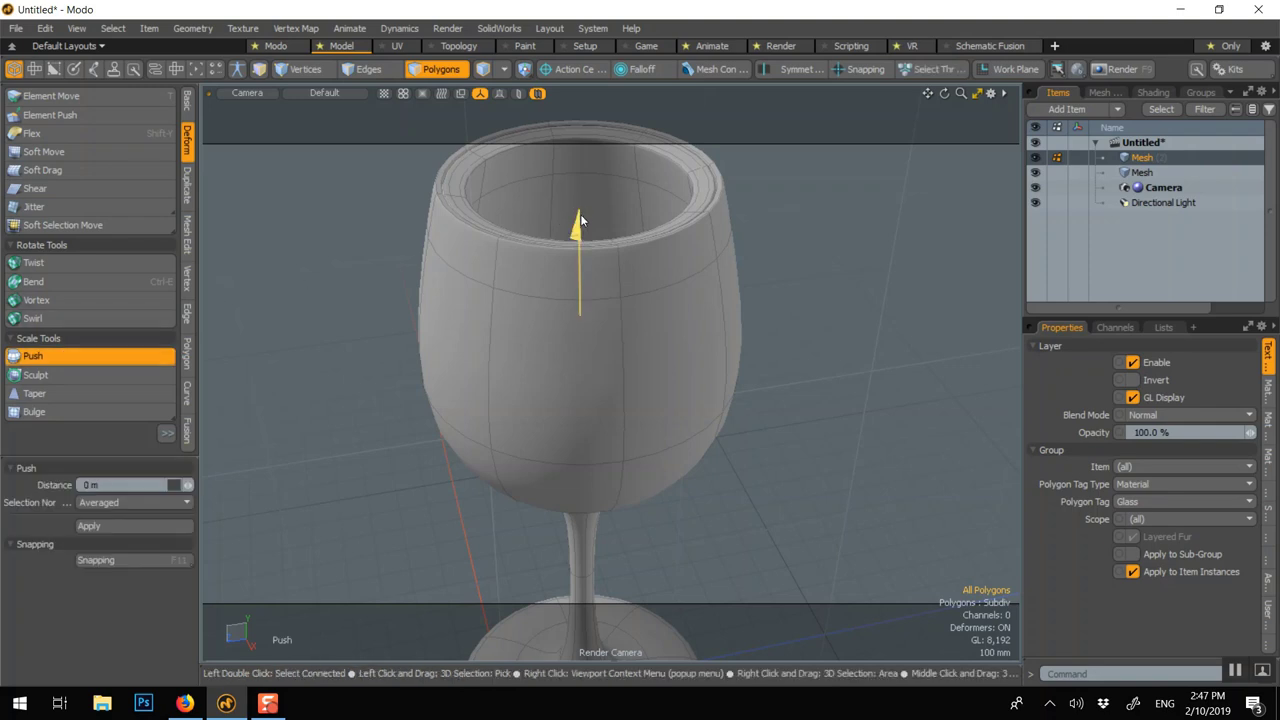
drag(174, 485, 169, 485)
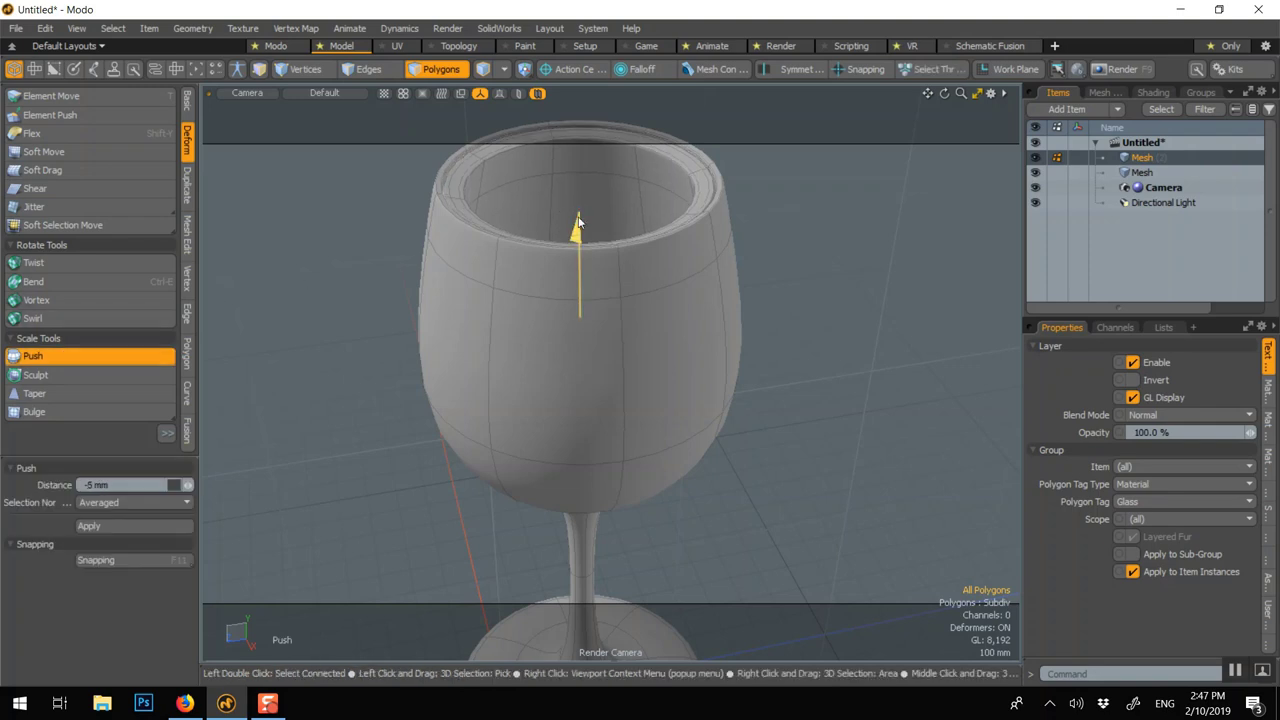
key(Escape)
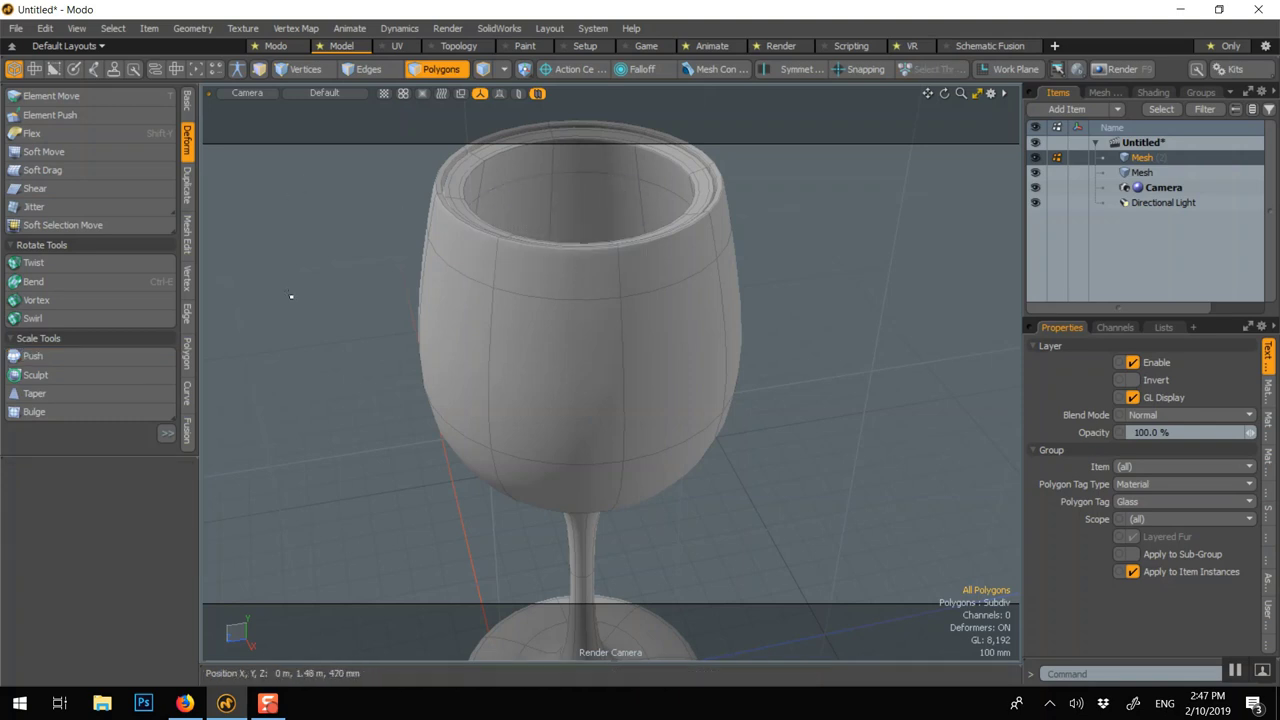
Step: Set the 3D viewport's trackball rotation to No
alt+drag(291, 296, 363, 334)
alt+drag(823, 317, 824, 270)
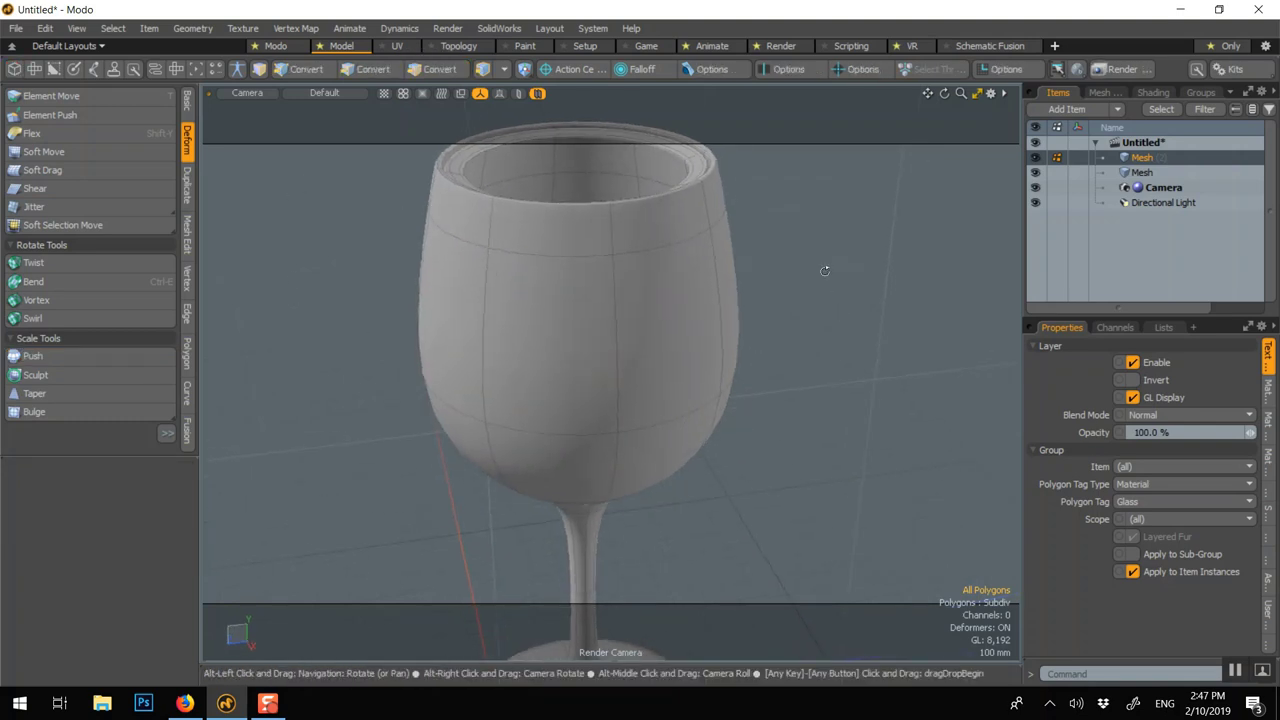
key(3)
scroll(815, 300, down, 4)
click(990, 93)
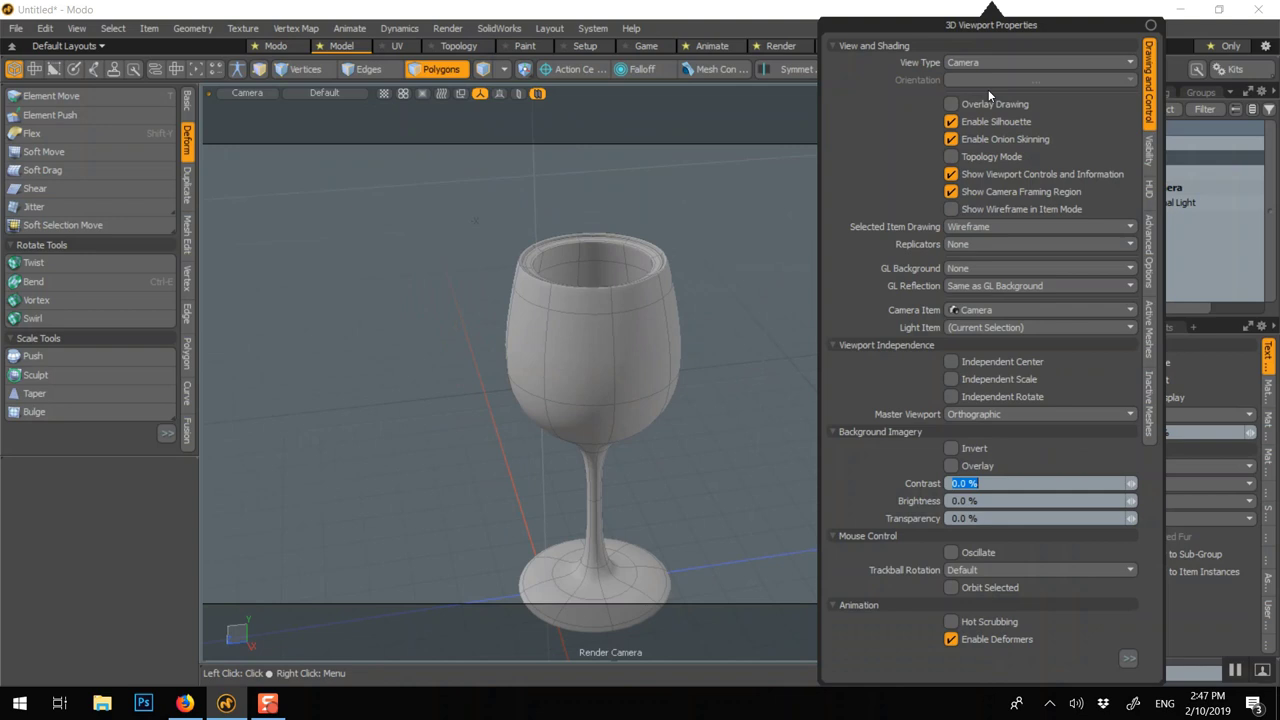
click(1000, 570)
click(1000, 558)
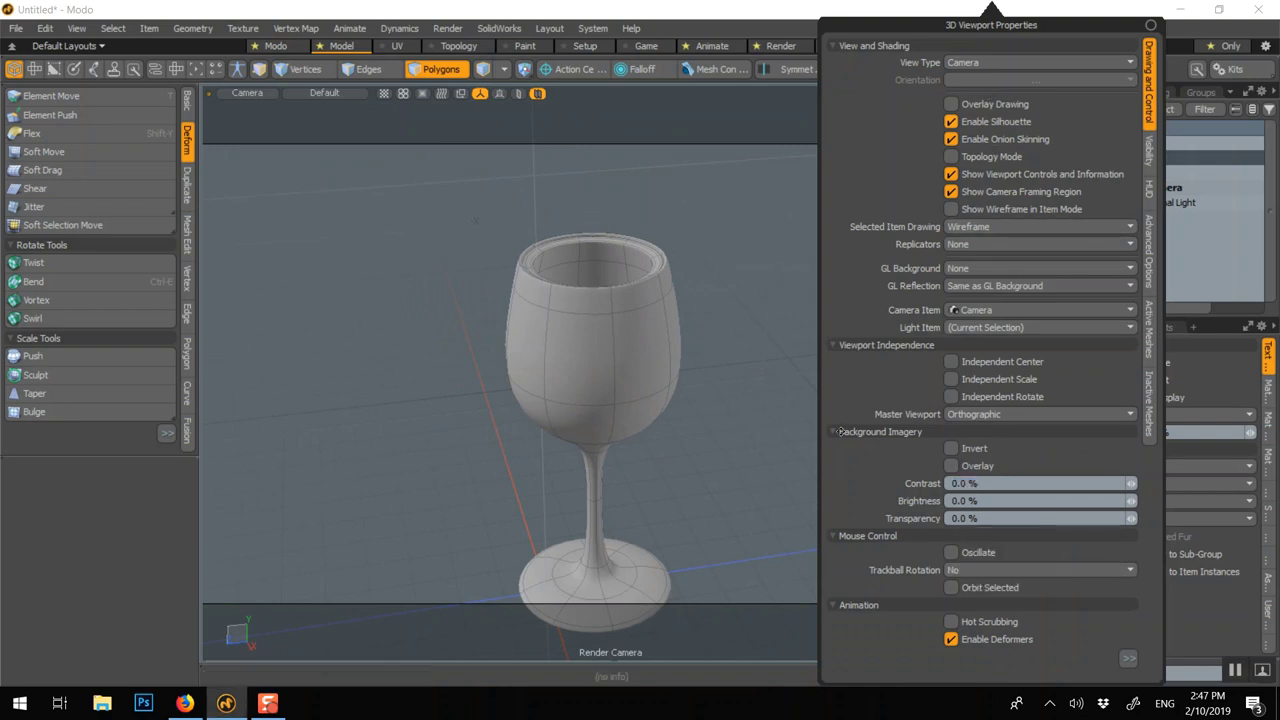
alt+drag(705, 300, 753, 332)
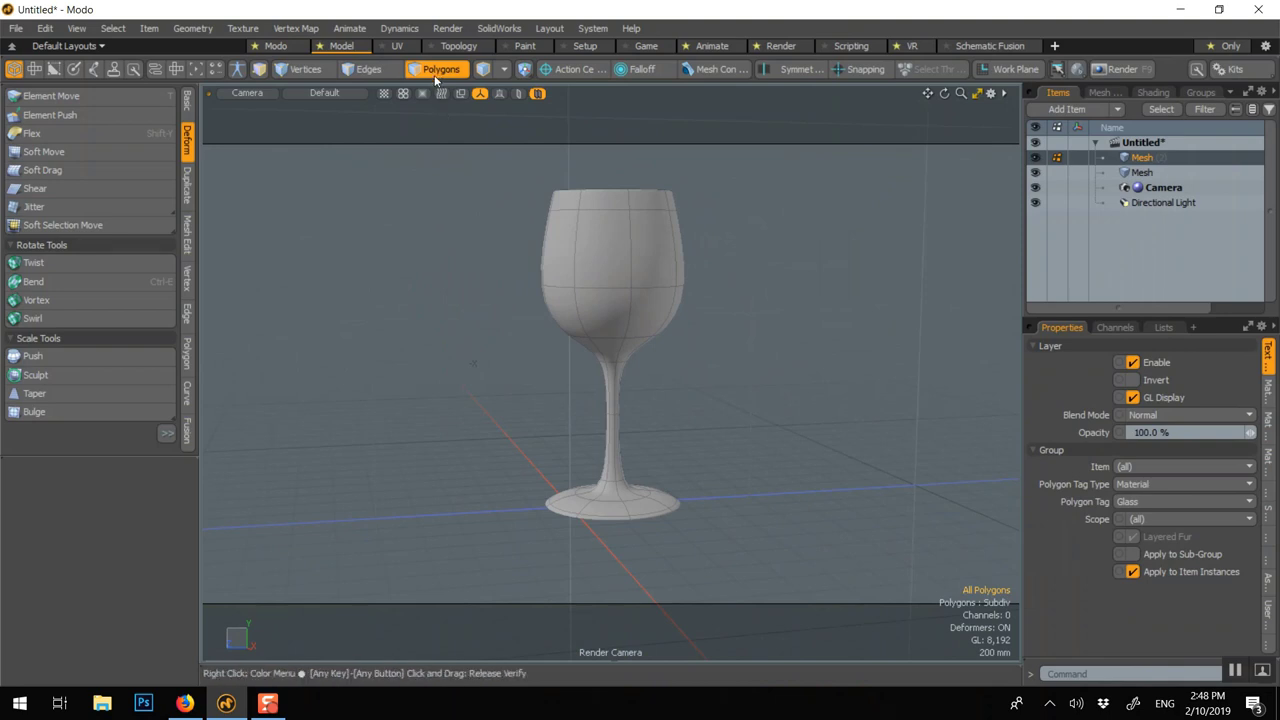
Step: Switch to item mode and add a plane primitive at the foot of the wine glass
key(5)
right_click(418, 190)
mouse_move(437, 405)
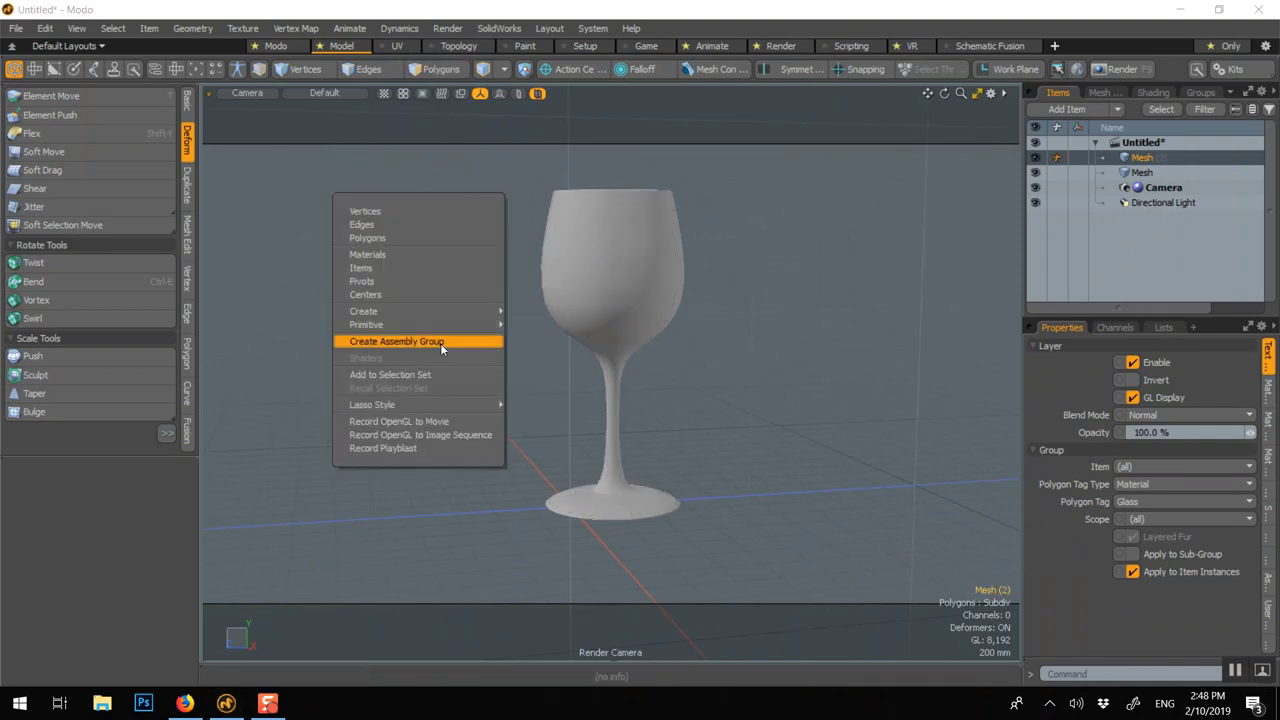
mouse_move(440, 324)
click(529, 408)
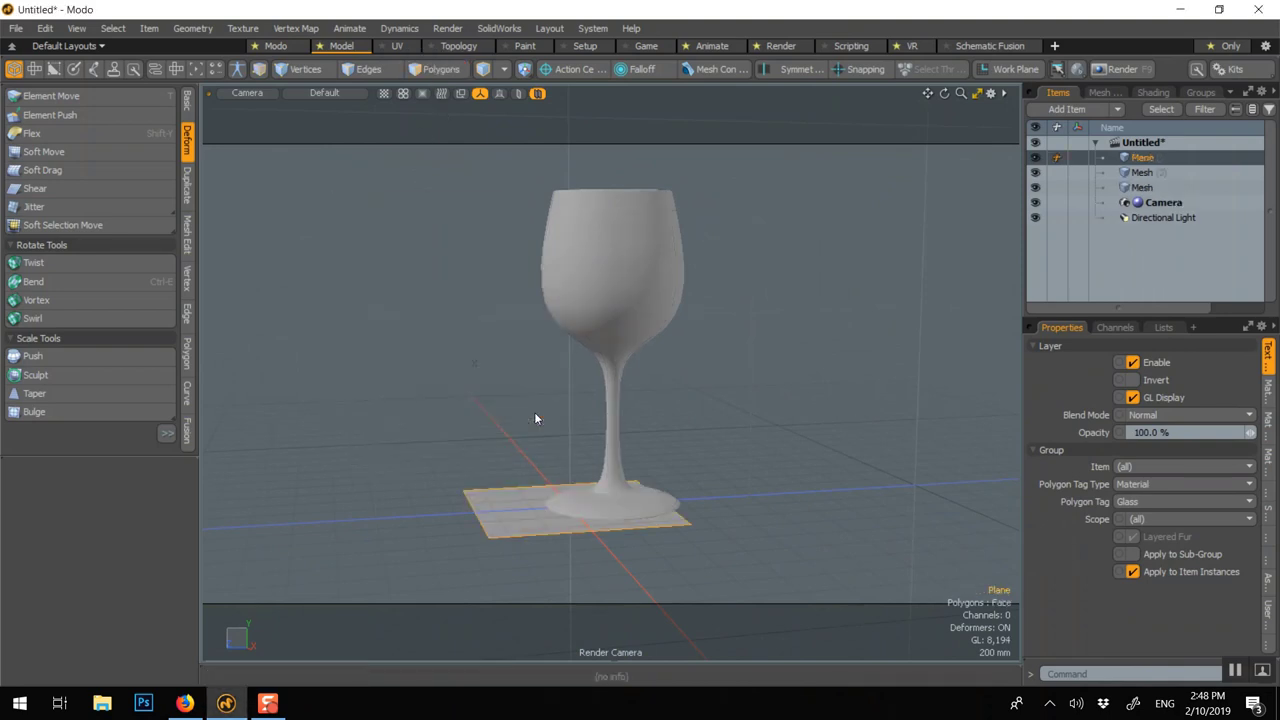
Step: Scale the plane up uniformly until it extends well beyond the glass's base as a floor, and deselect it
key(y)
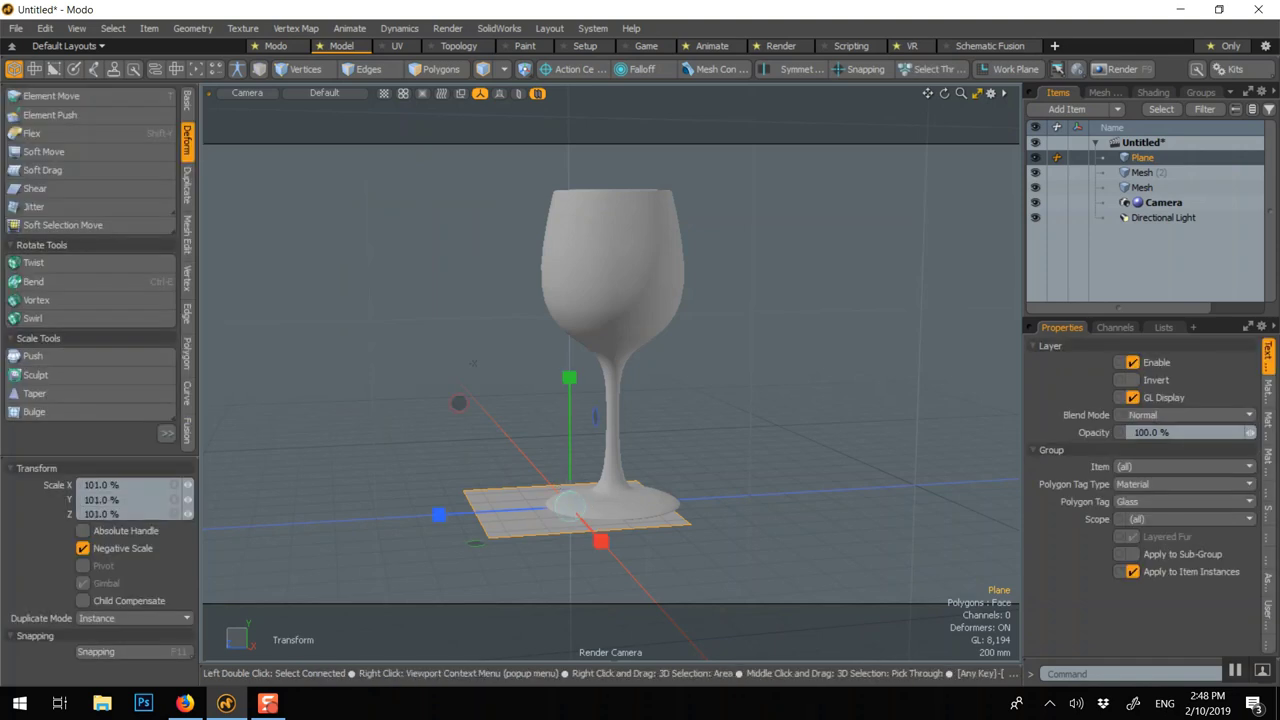
drag(576, 508, 845, 508)
key(space)
click(512, 364)
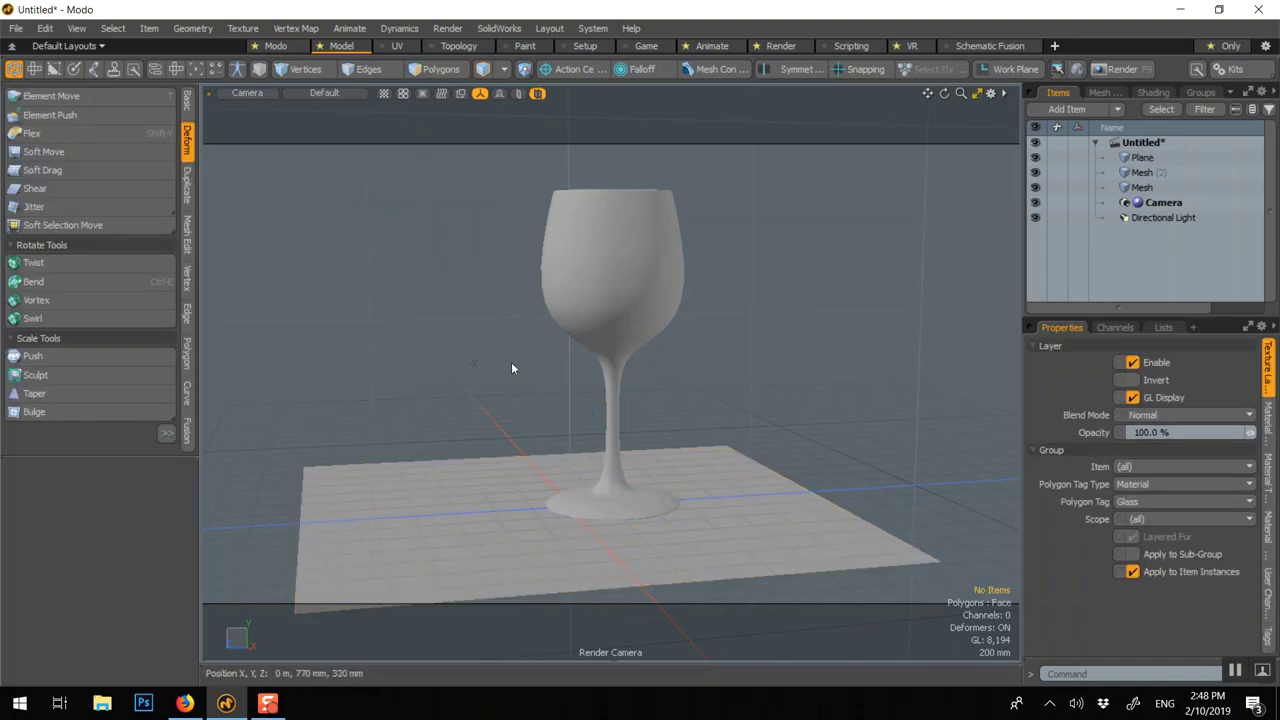
Step: Change the type of the directional light to Area Light
alt+drag(511, 368, 914, 266)
click(1191, 216)
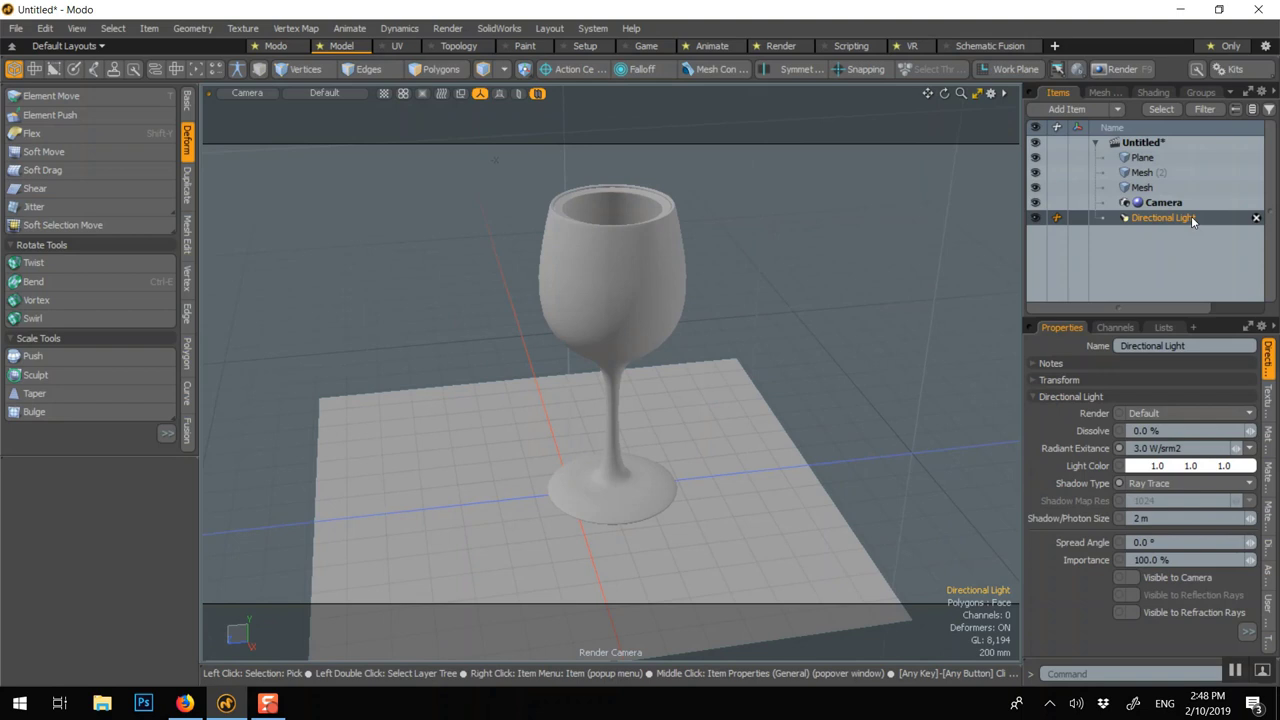
right_click(1191, 216)
mouse_move(1192, 295)
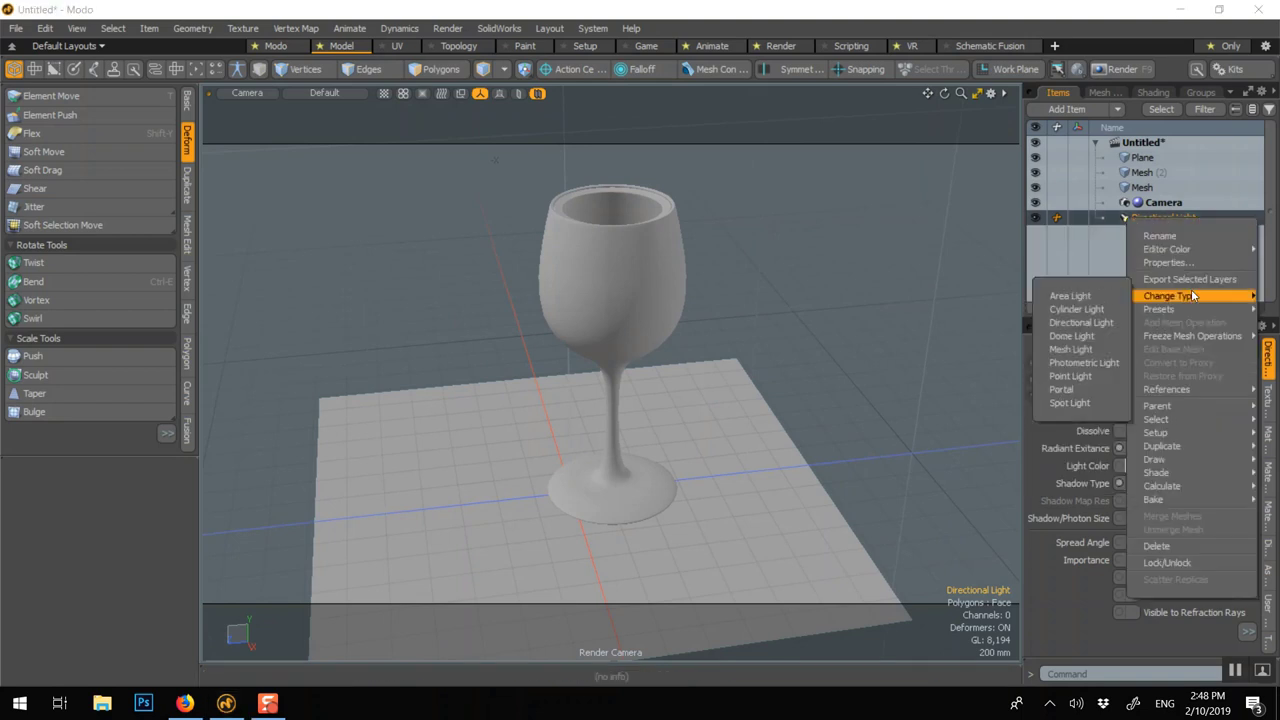
click(1070, 296)
Step: Turn on the display of lights in the viewport's visibility settings and bring the area light into view
scroll(750, 265, down, 4)
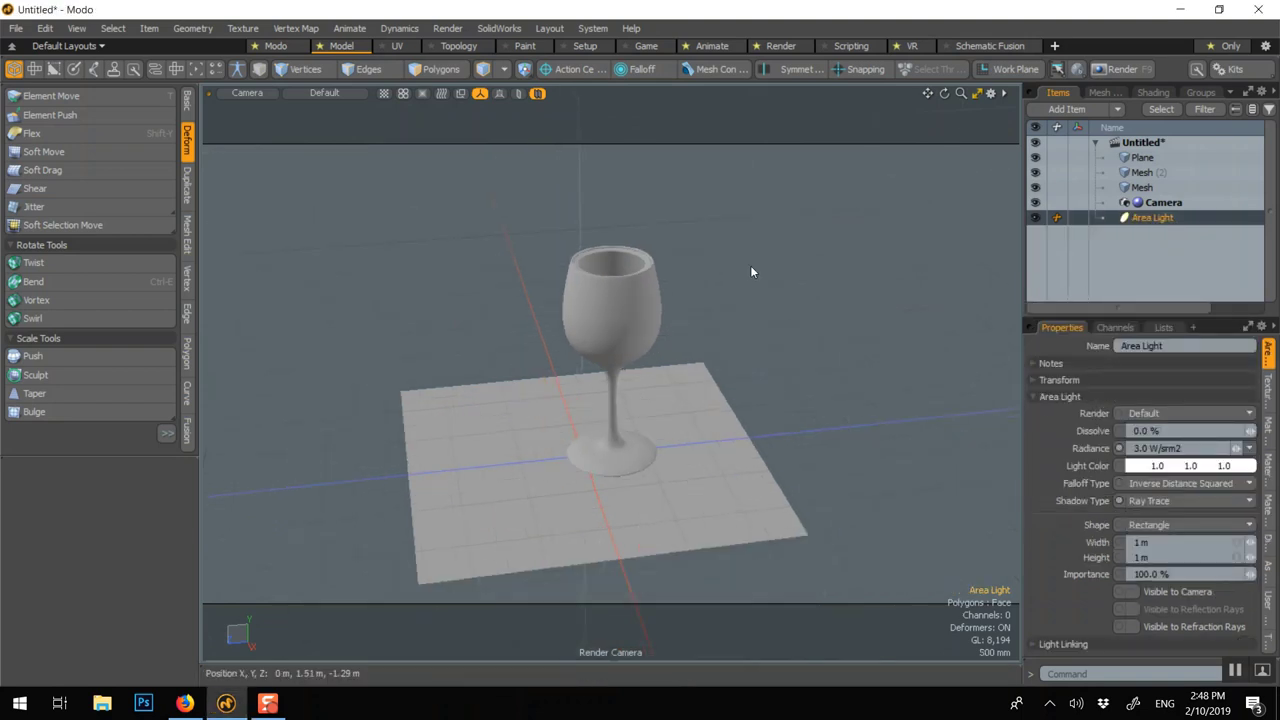
scroll(753, 262, down, 2)
alt+drag(754, 260, 910, 176)
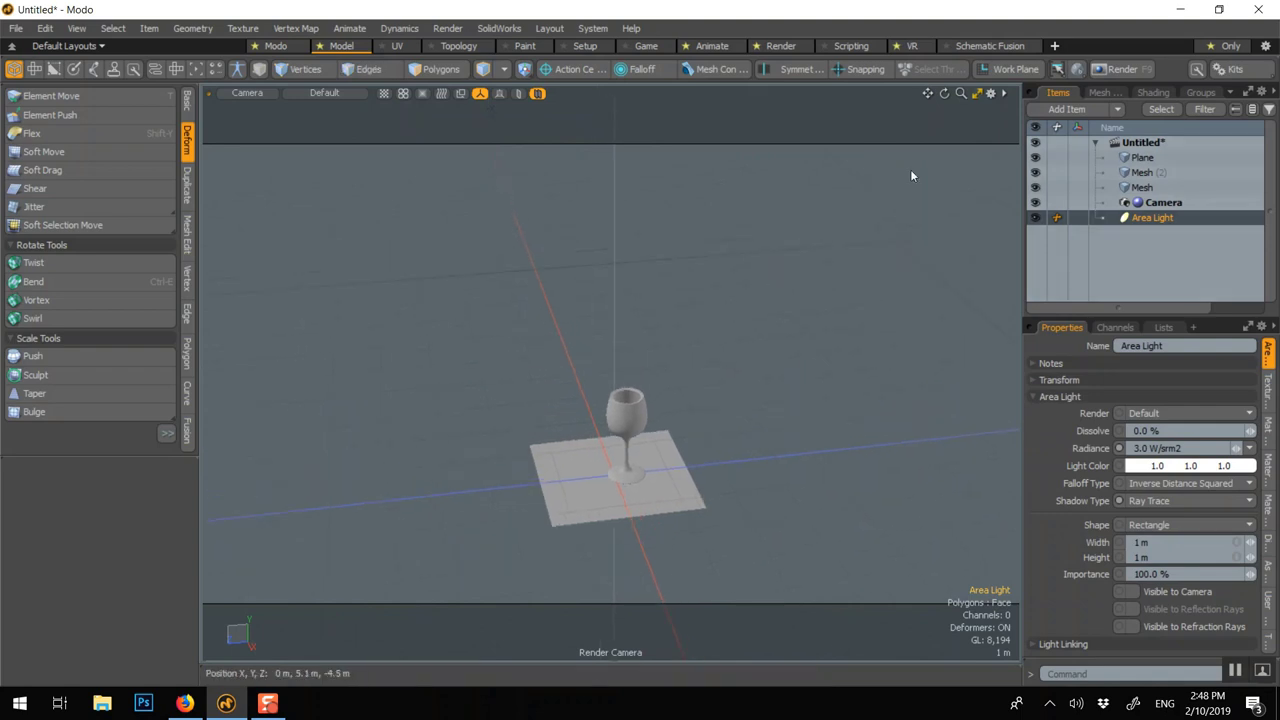
click(991, 92)
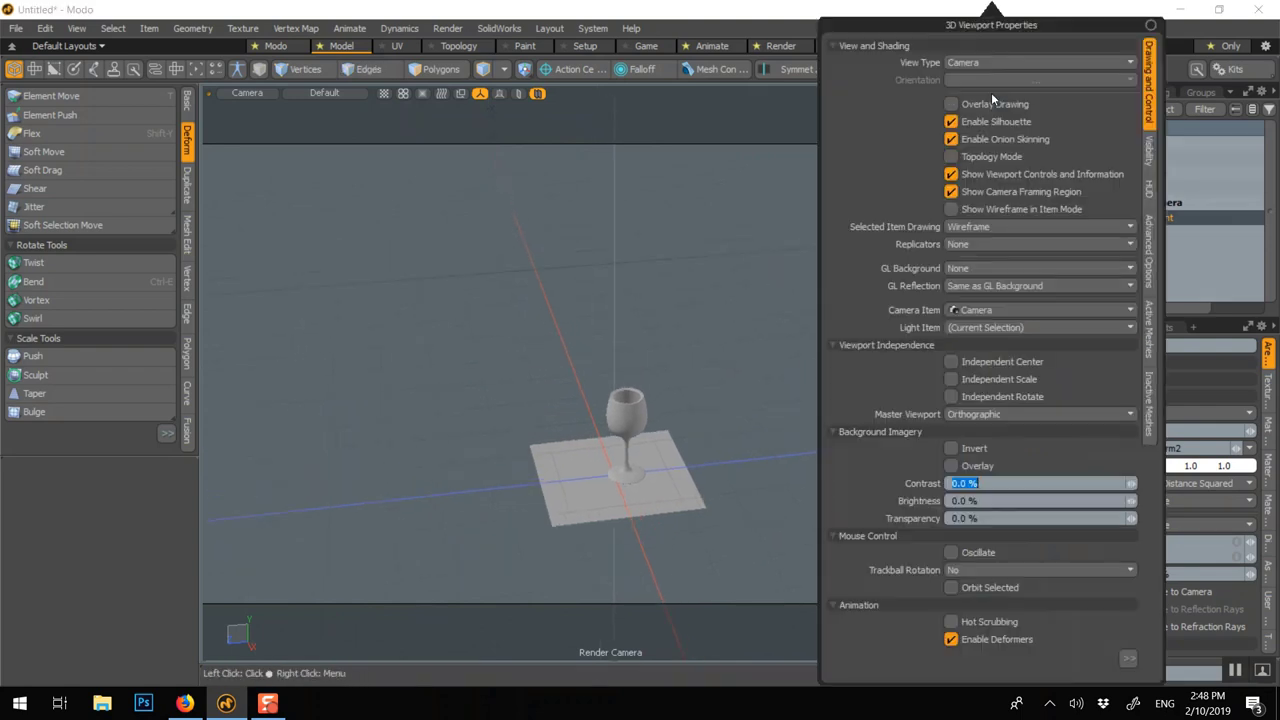
click(1149, 150)
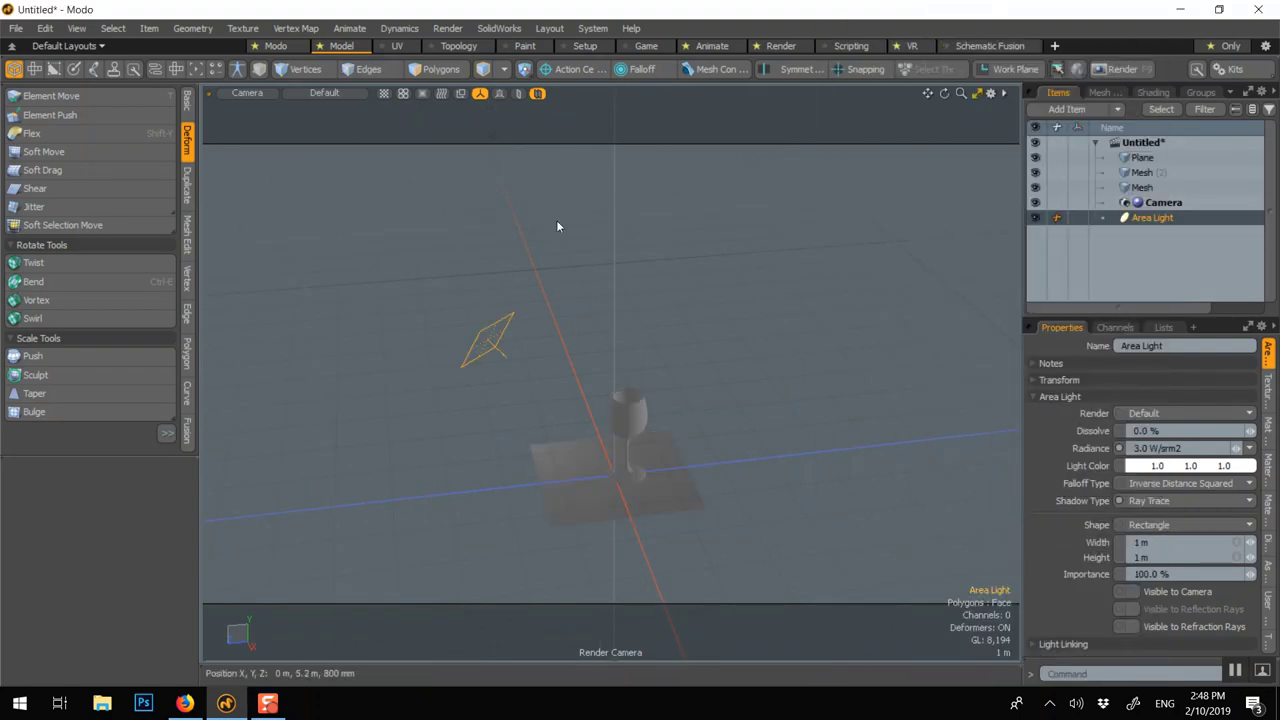
Step: Raise the area light about 1.95 m above the scene and enlarge it to about 3.35 m wide and 1.25 m high
alt+drag(483, 352, 480, 240)
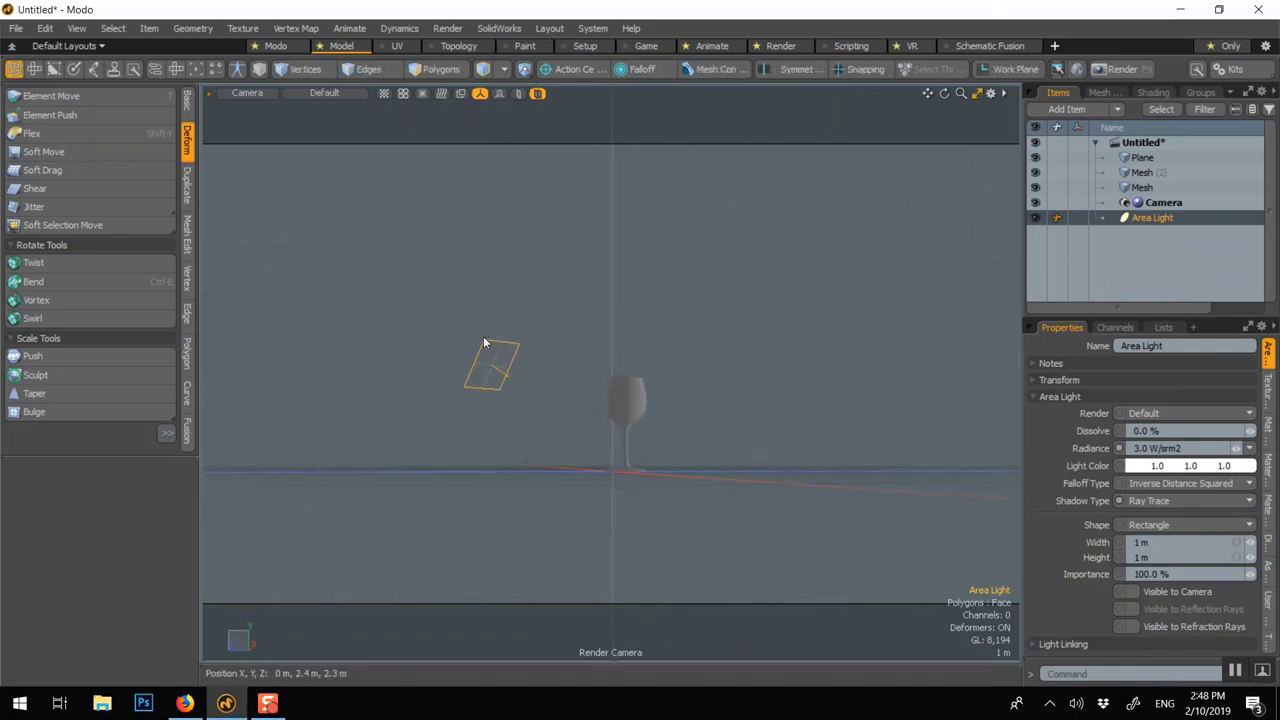
key(w)
drag(484, 312, 483, 212)
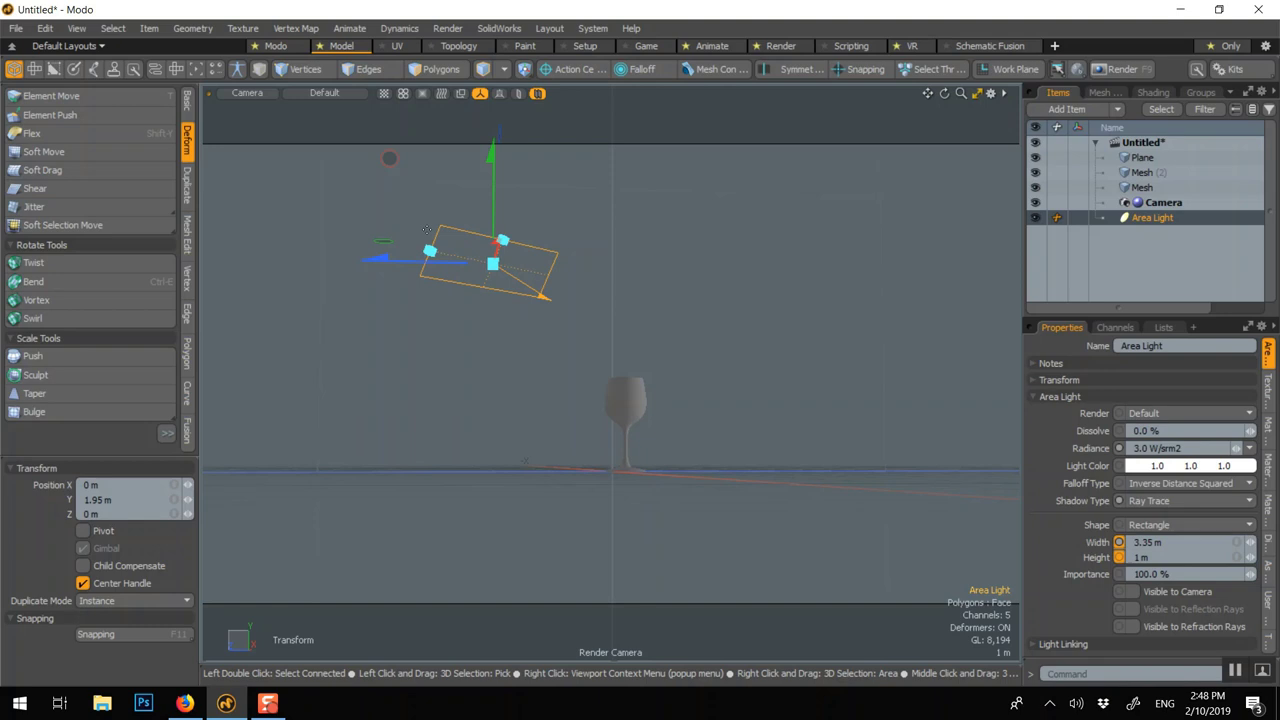
drag(503, 238, 514, 420)
Step: Move the area light about -1.5 m along Z so it hangs over the wine glass, and drop the transform tool
key(e)
key(w)
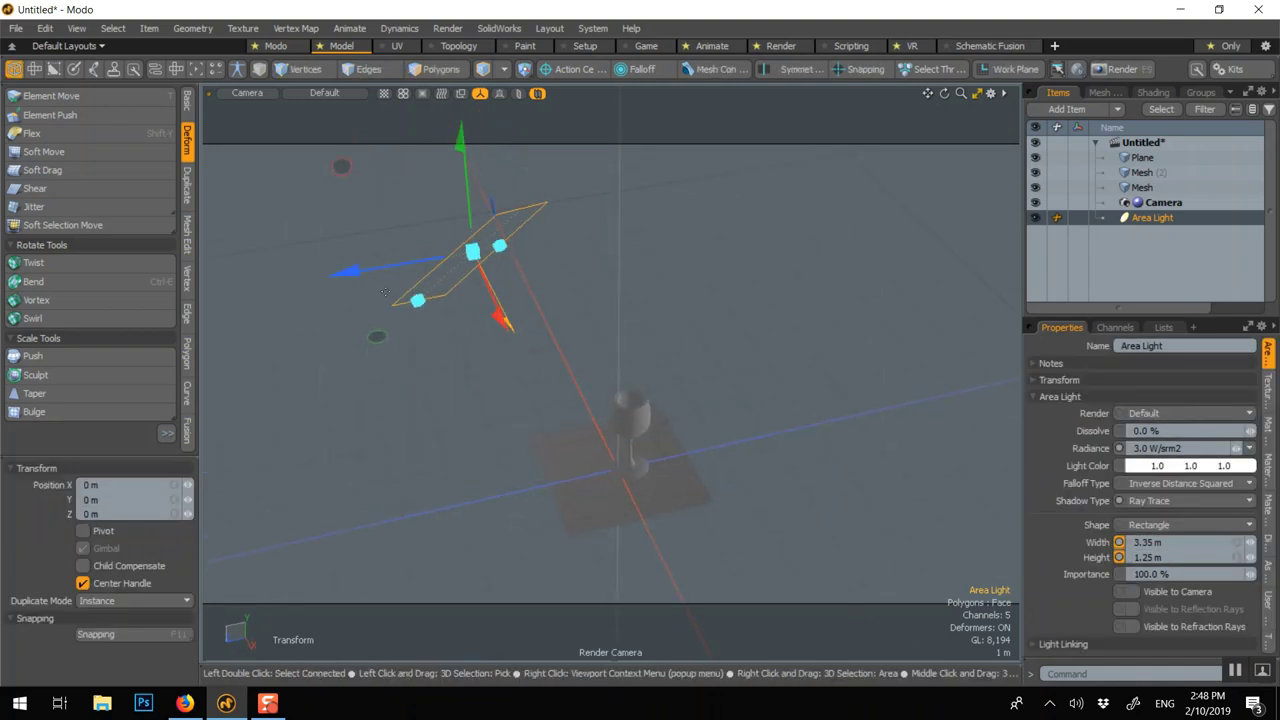
drag(378, 274, 627, 268)
scroll(655, 319, up, 2)
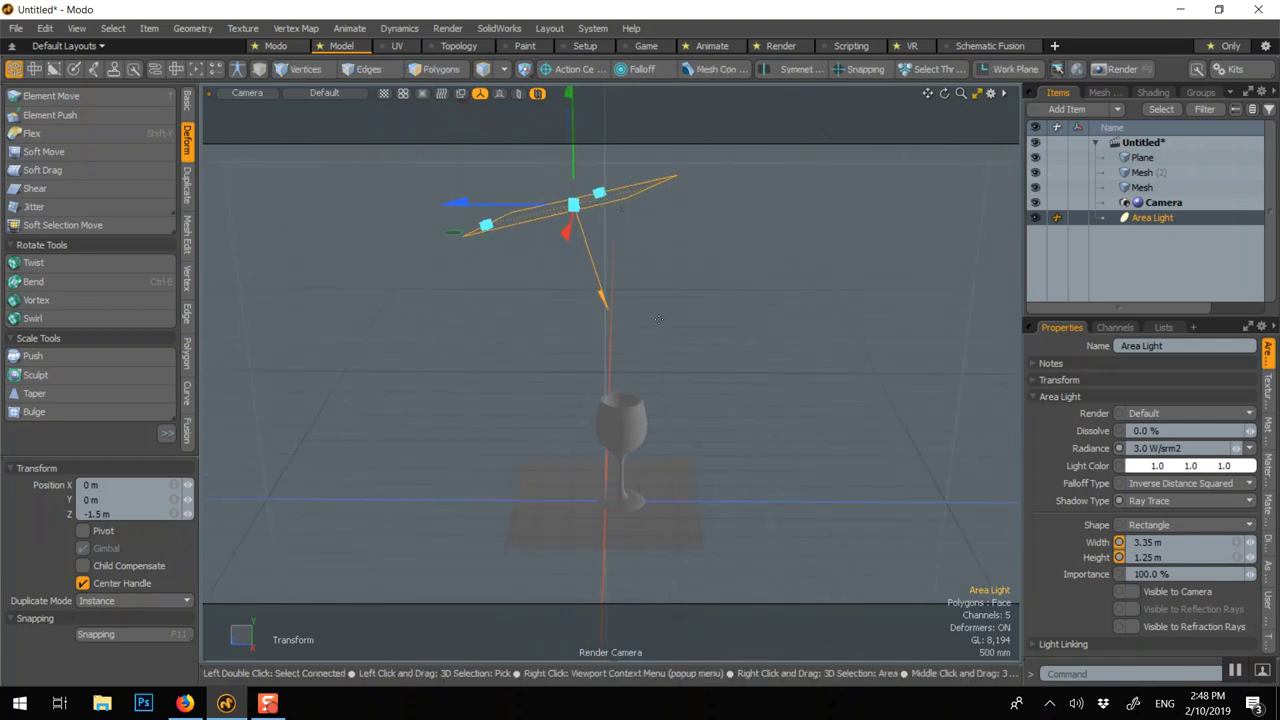
key(q)
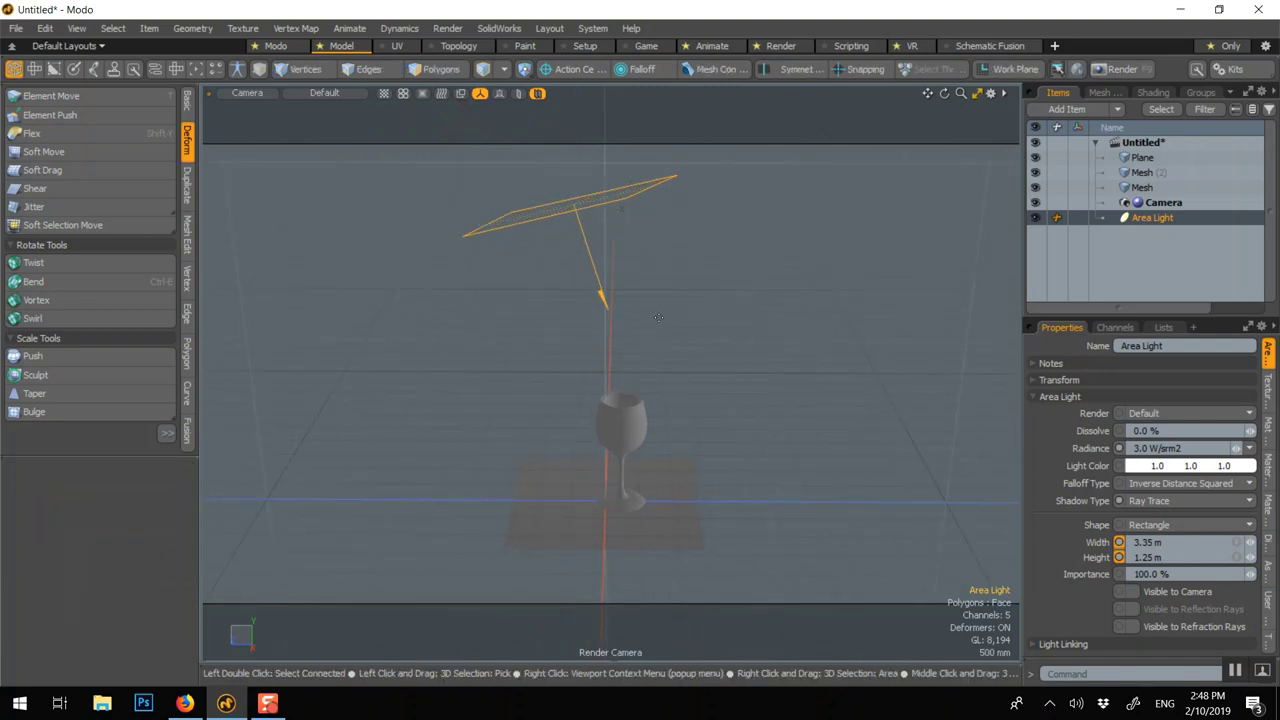
Step: Open the live render preview and hide the inner bowl mesh, Mesh (2)
key(F8)
click(606, 496)
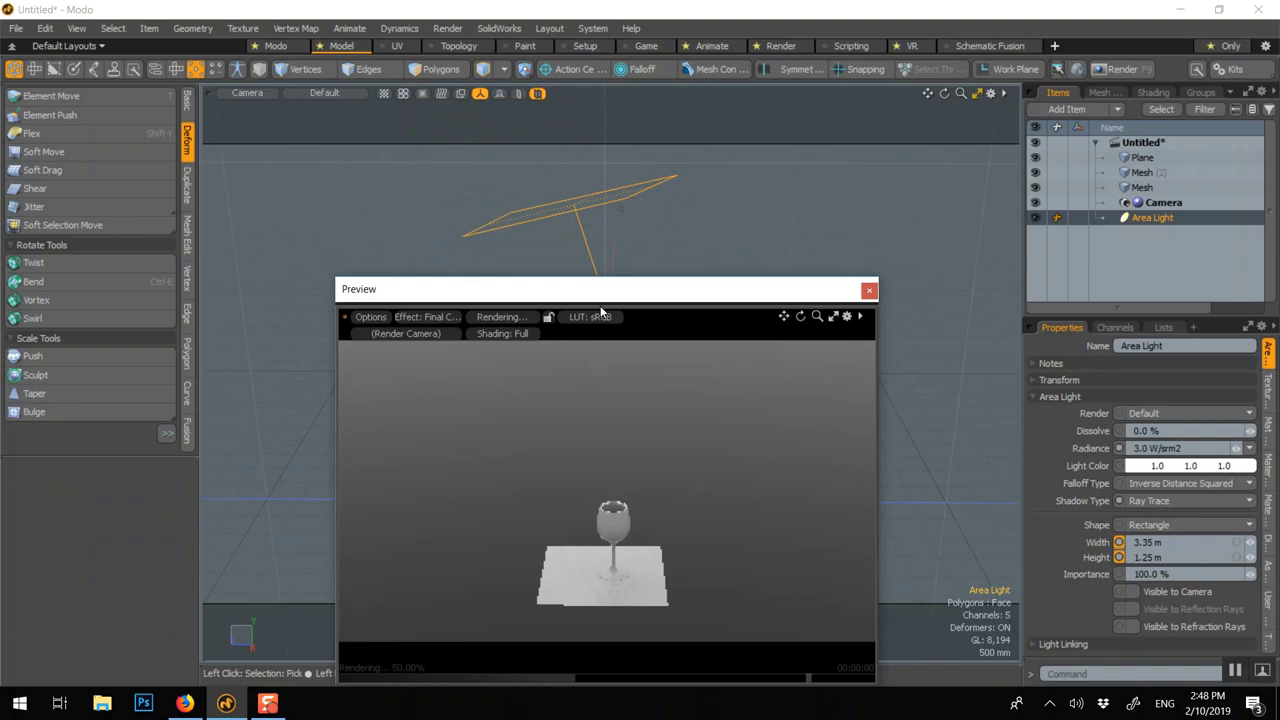
scroll(618, 222, up, 2)
scroll(618, 221, up, 3)
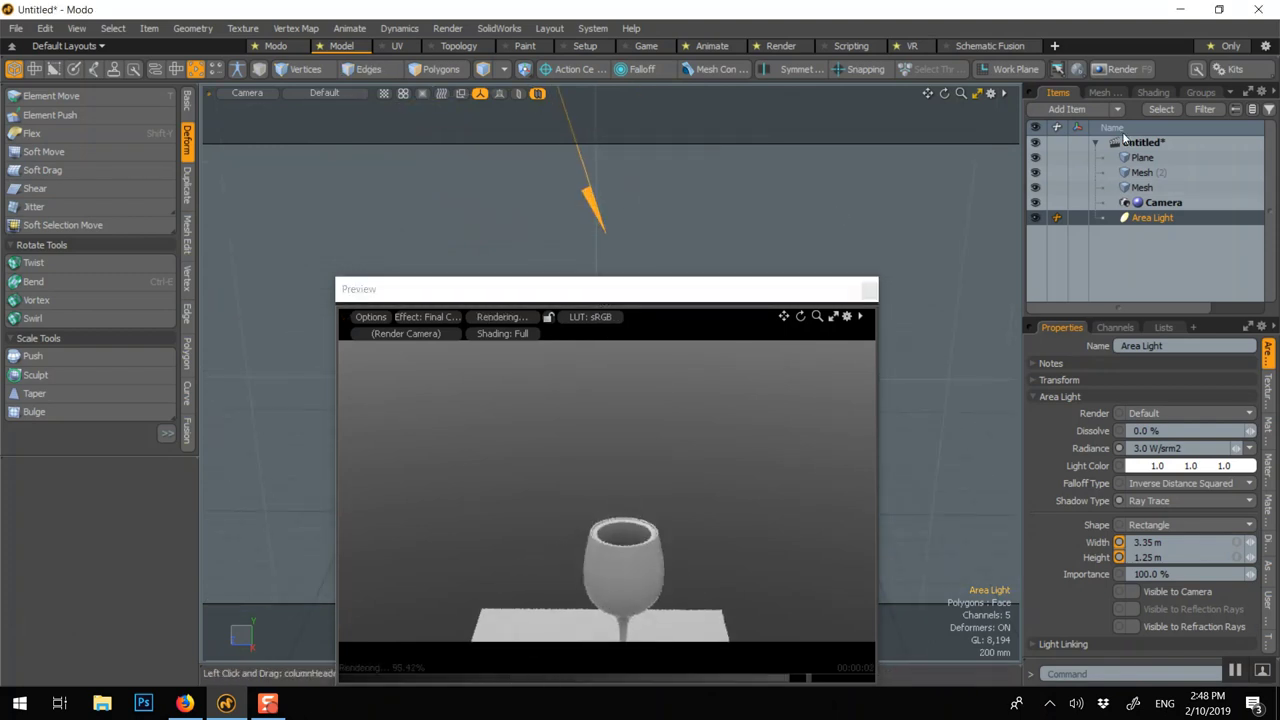
click(1147, 174)
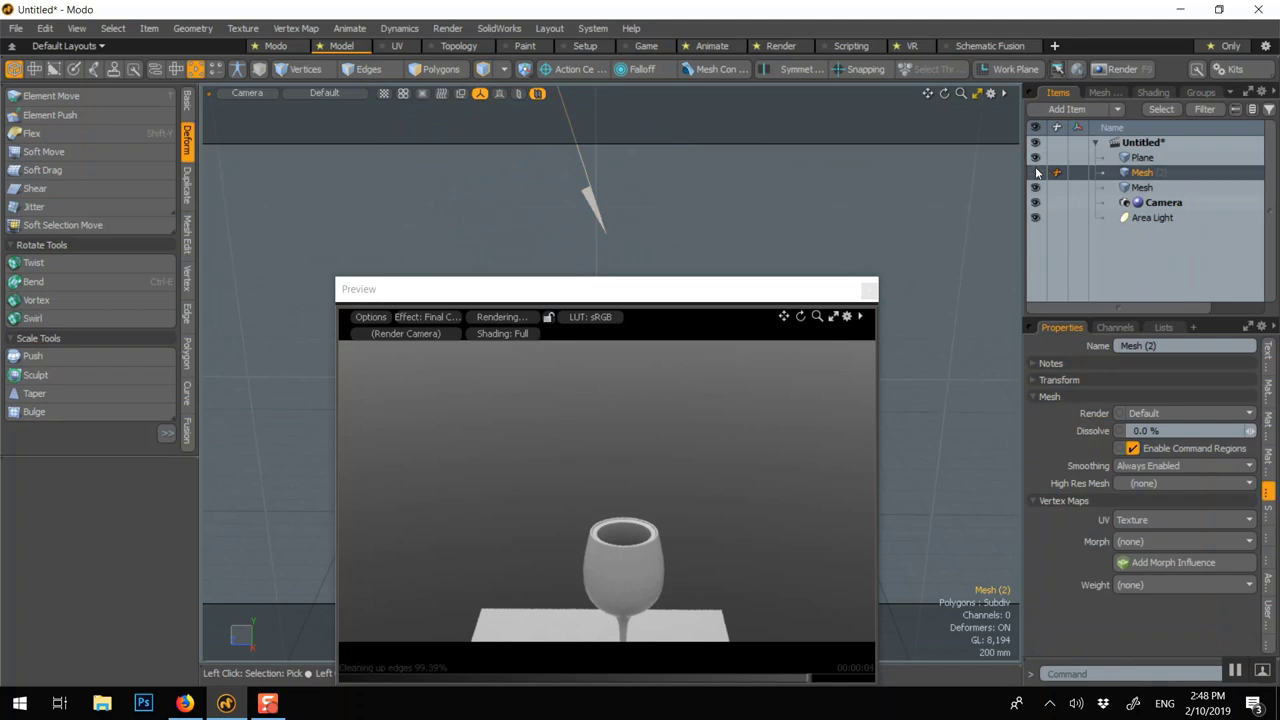
drag(726, 291, 681, 154)
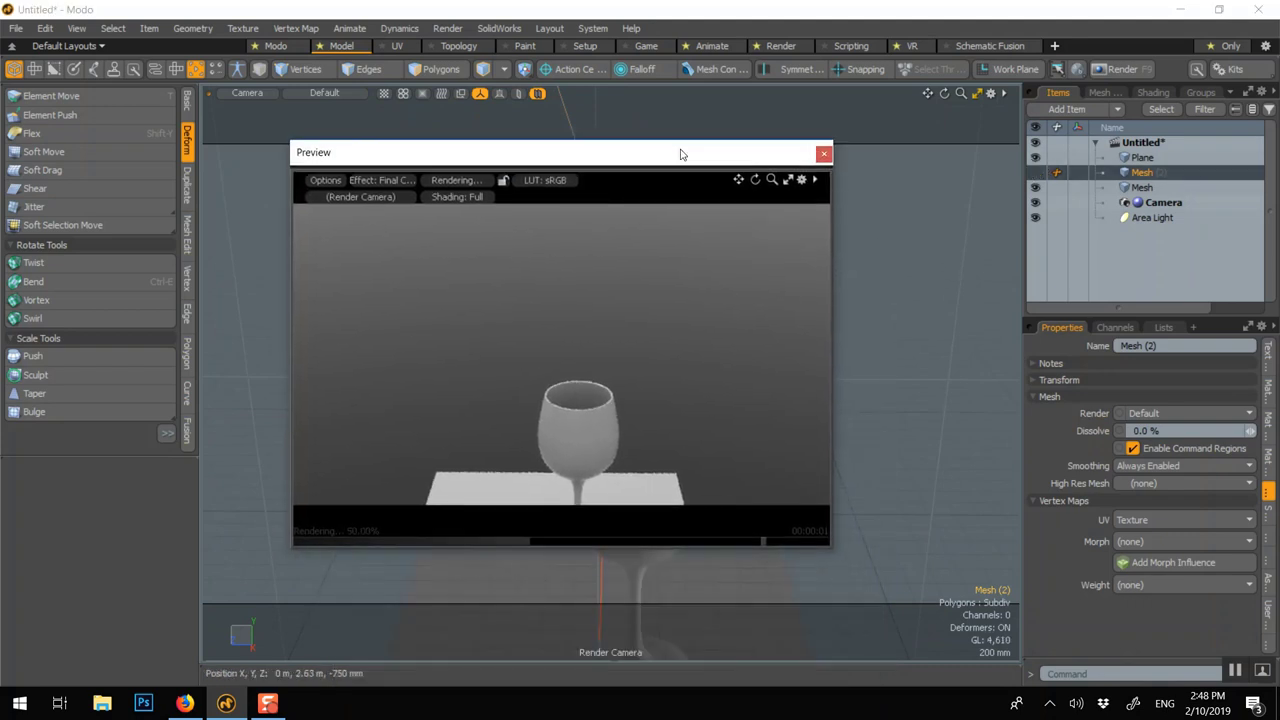
Step: Set the render preview to use Camera, frame the whole glass, and toggle the area light's visibility to compare its effect
click(323, 197)
click(316, 222)
click(252, 94)
mouse_move(260, 101)
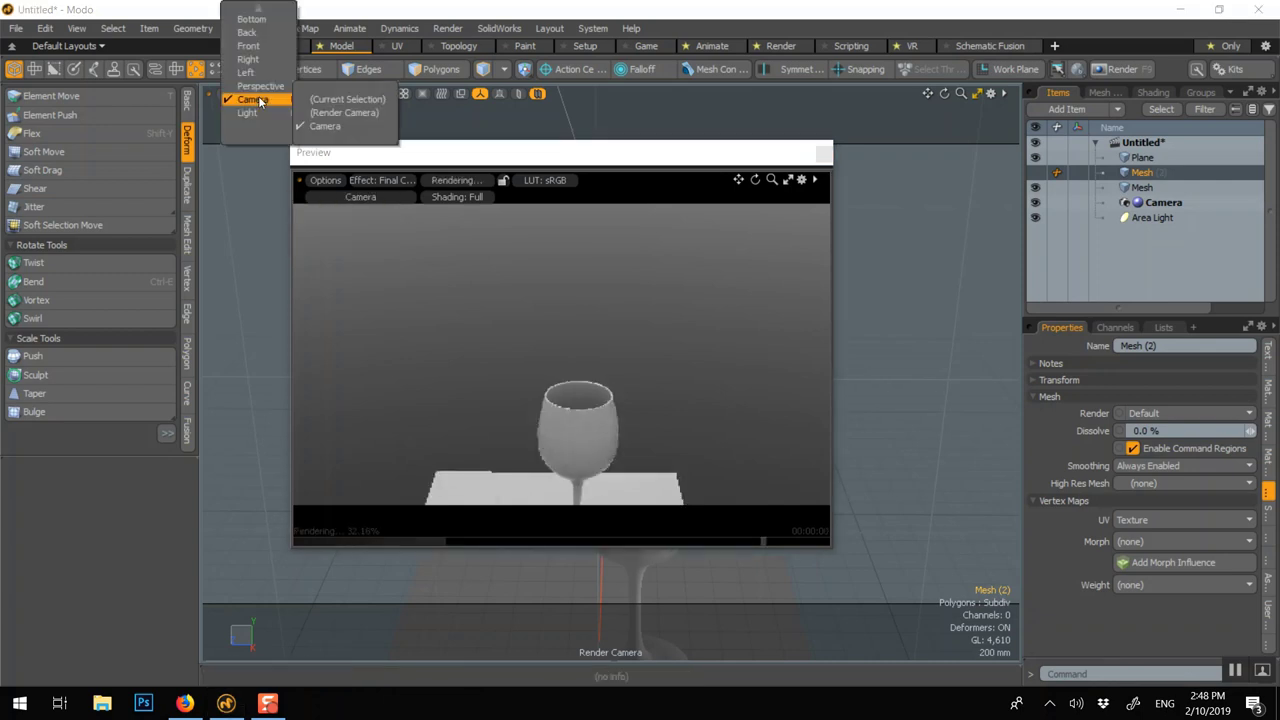
alt+shift+click(908, 348)
alt+shift+drag(908, 325, 899, 252)
scroll(899, 252, up, 3)
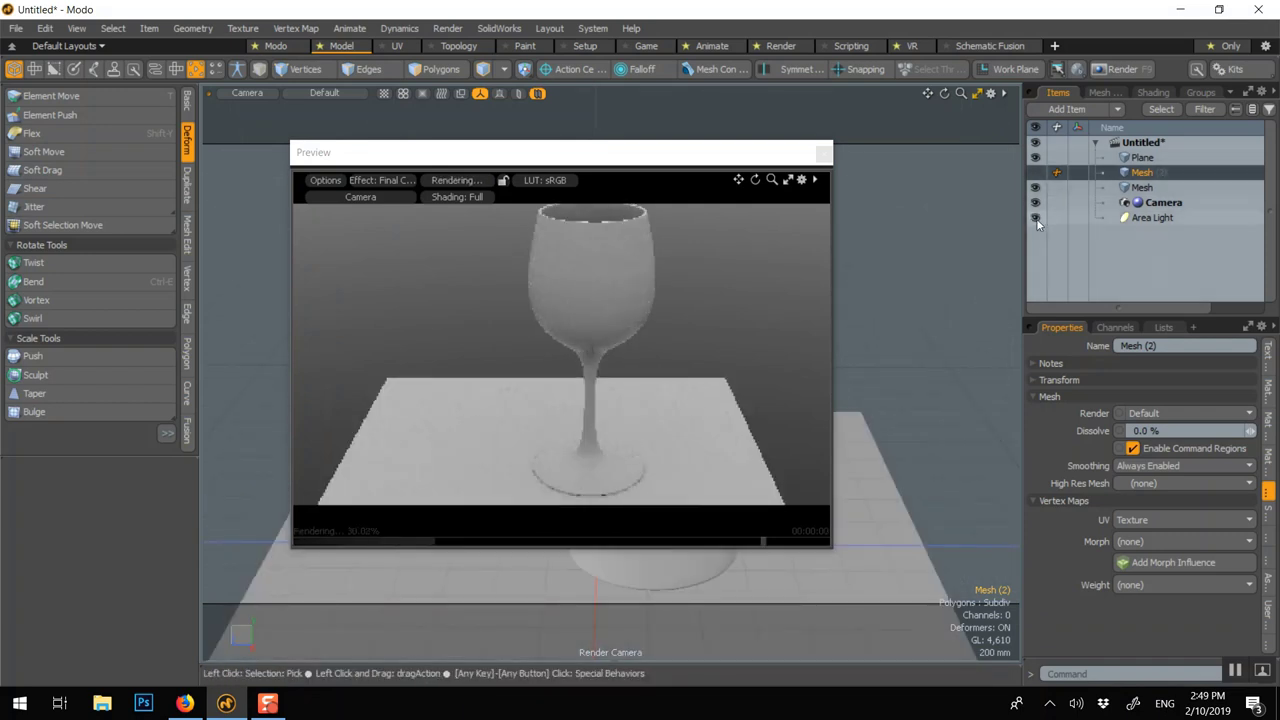
click(1037, 219)
scroll(880, 222, down, 3)
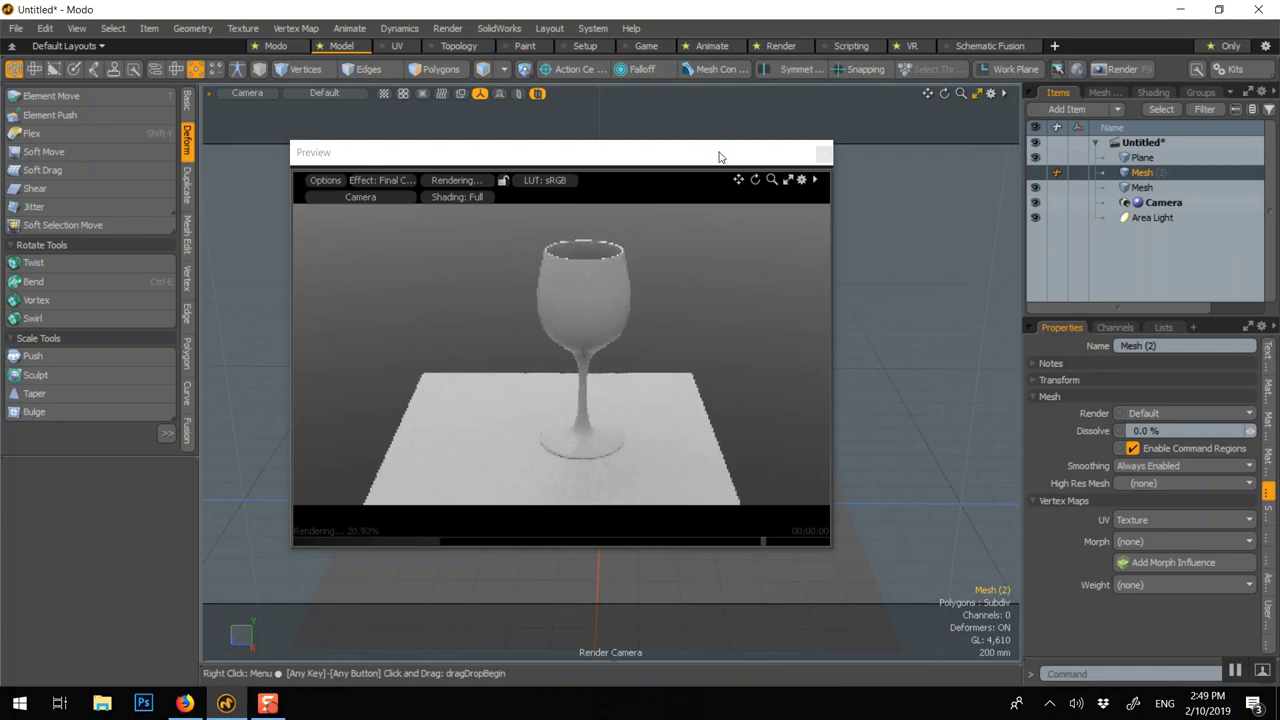
Step: Bring the area light closer to the glass along X, increase its height to about 2.09 m, and deselect it
drag(720, 155, 819, 271)
scroll(718, 200, down, 4)
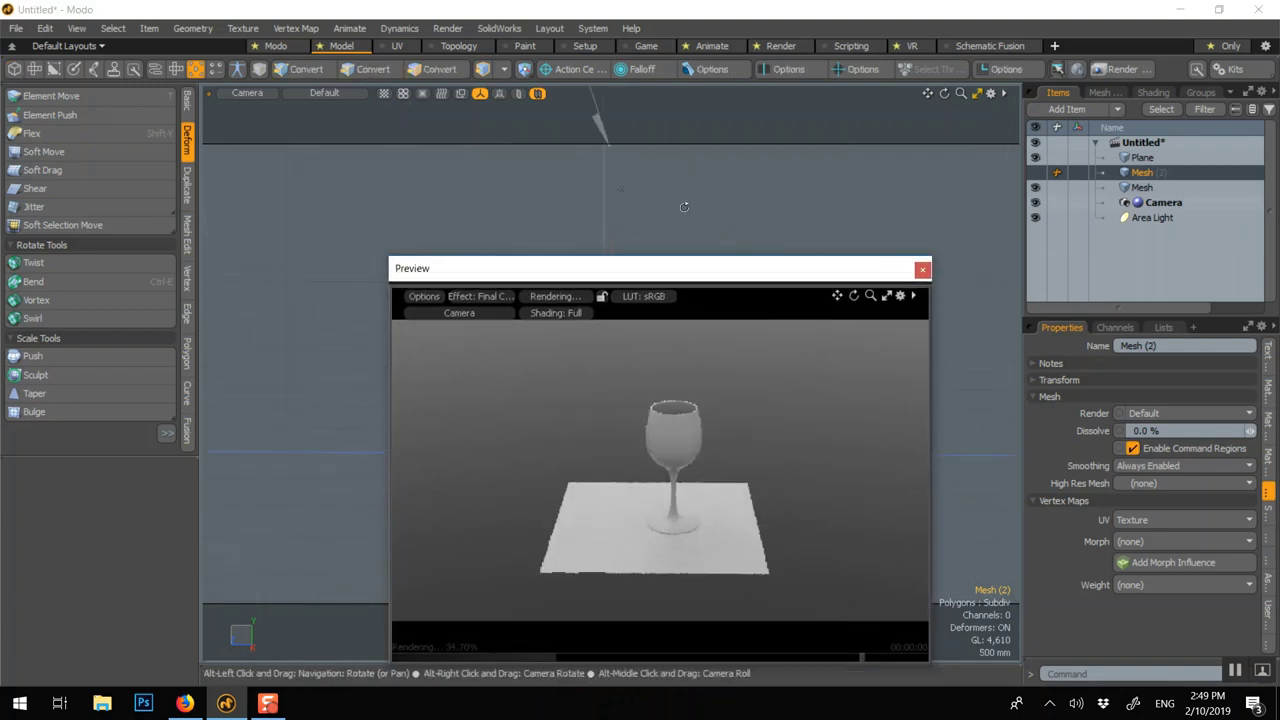
alt+drag(684, 207, 689, 528)
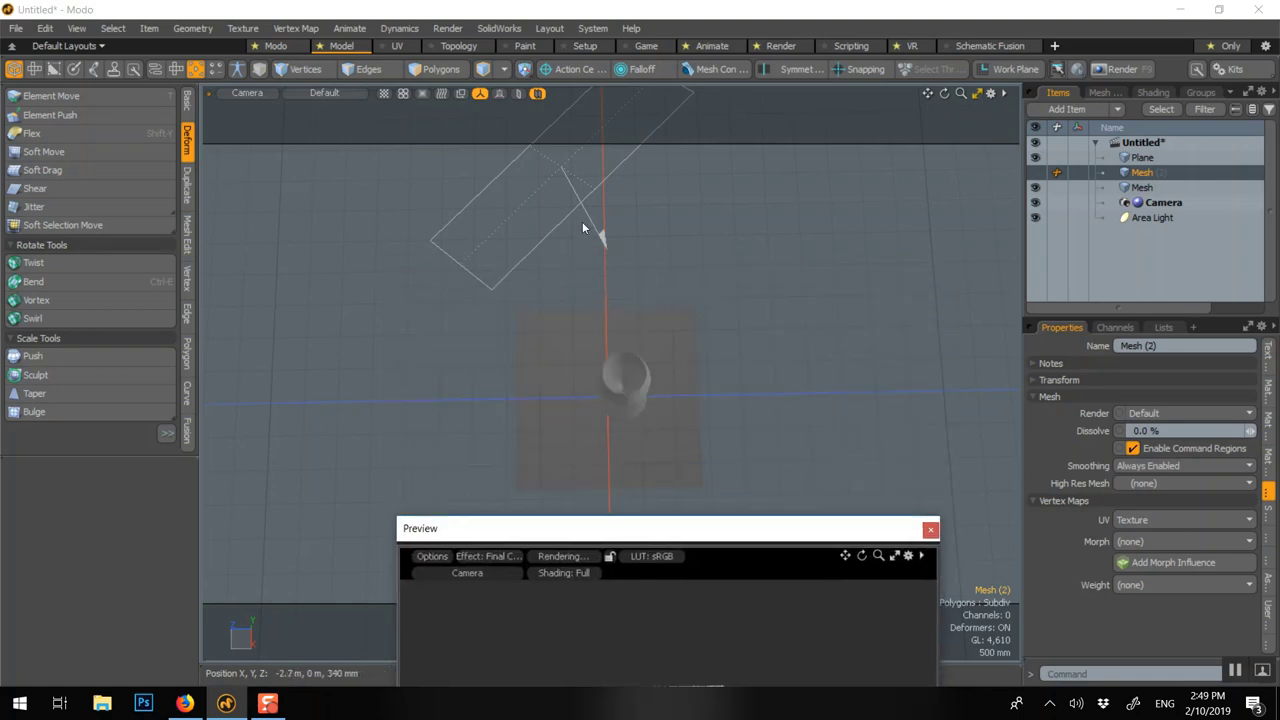
click(579, 210)
key(w)
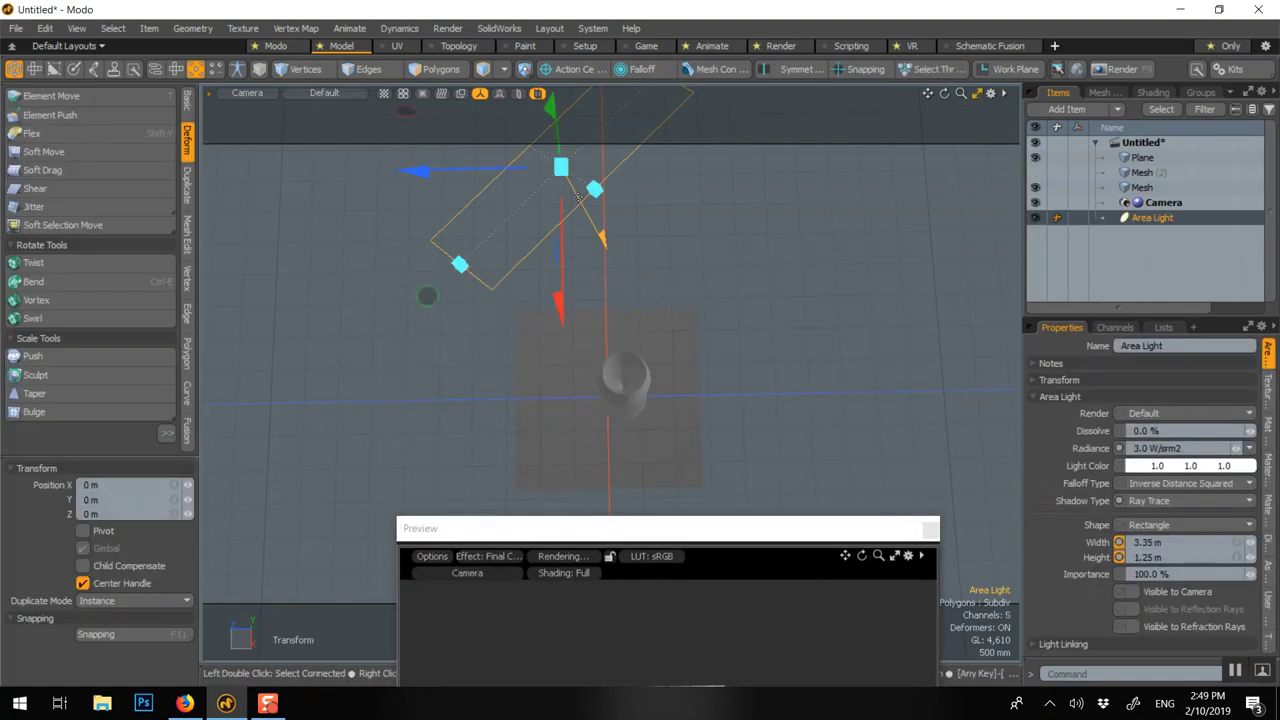
drag(567, 216, 646, 303)
key(q)
click(728, 318)
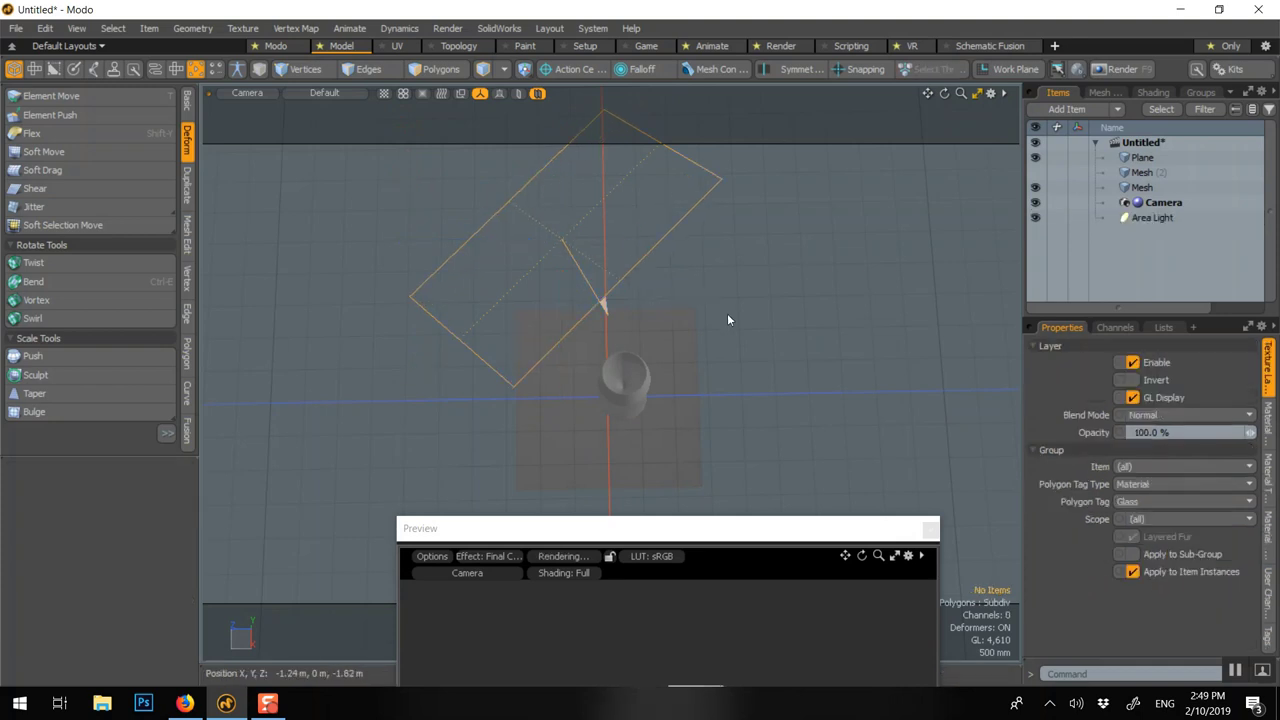
Step: Set the area light's radiance to 3.3 W/srm2
alt+drag(743, 293, 732, 177)
click(1152, 217)
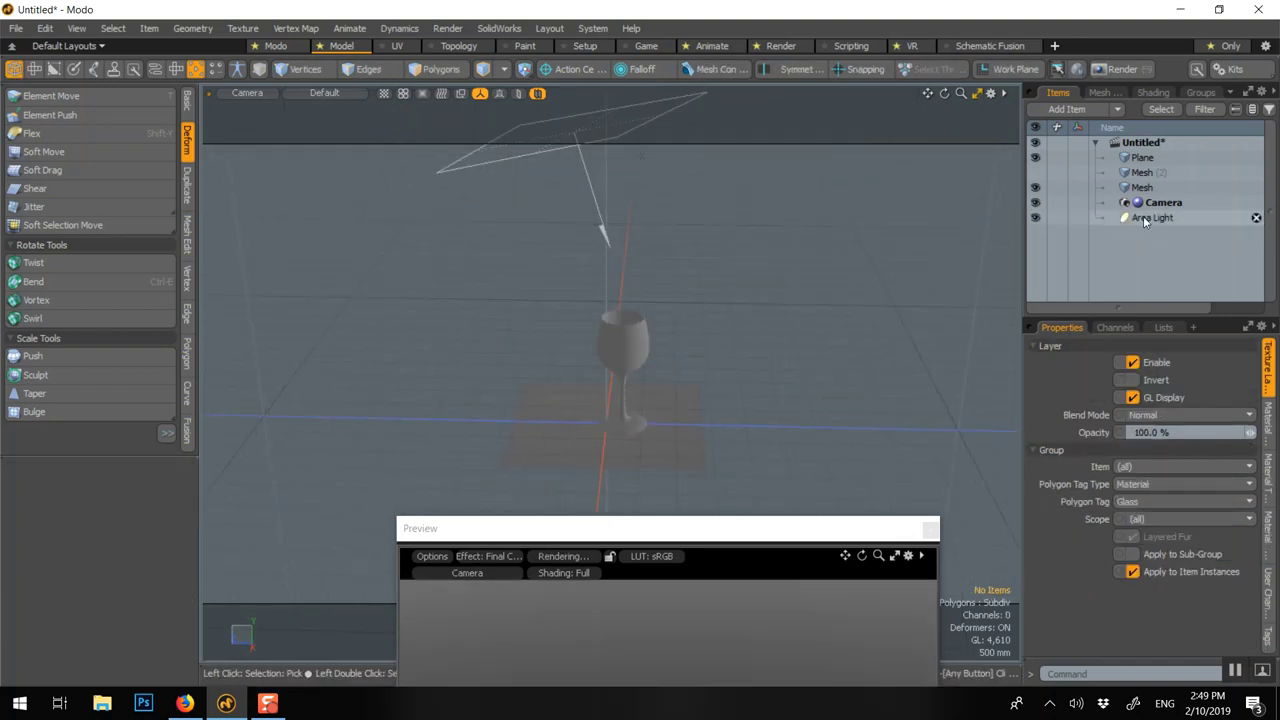
click(1134, 447)
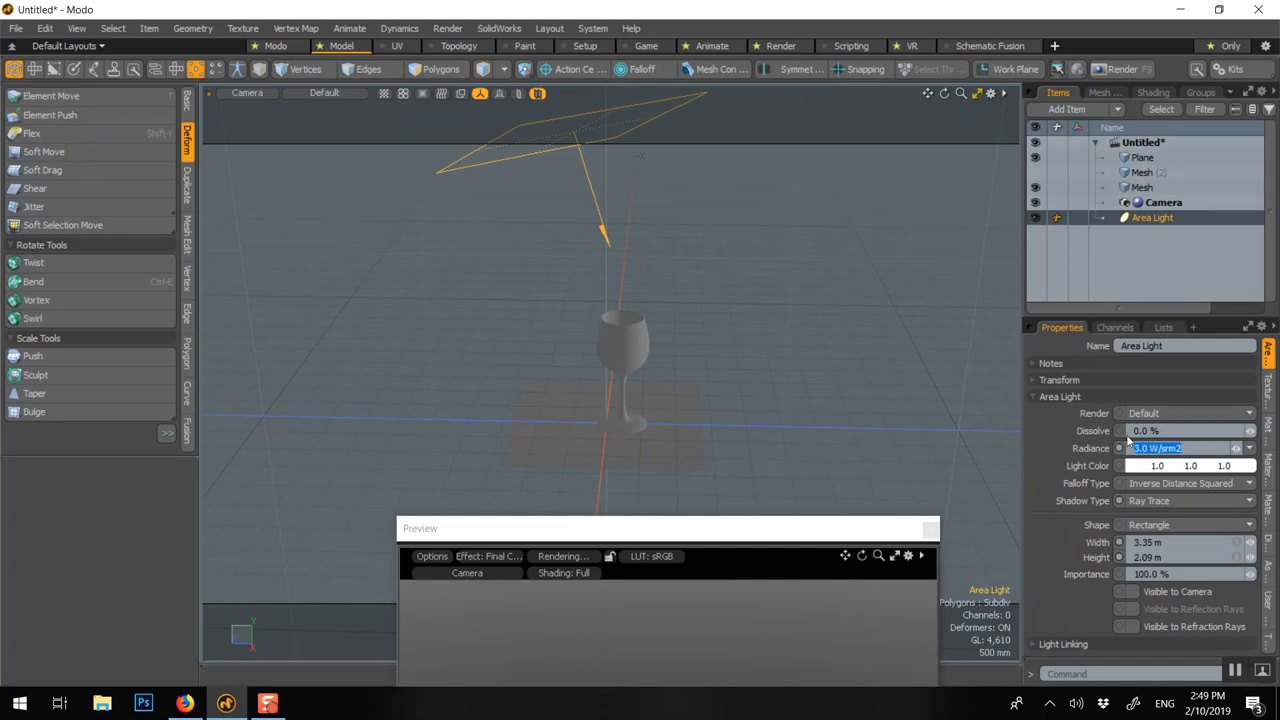
drag(846, 523, 924, 254)
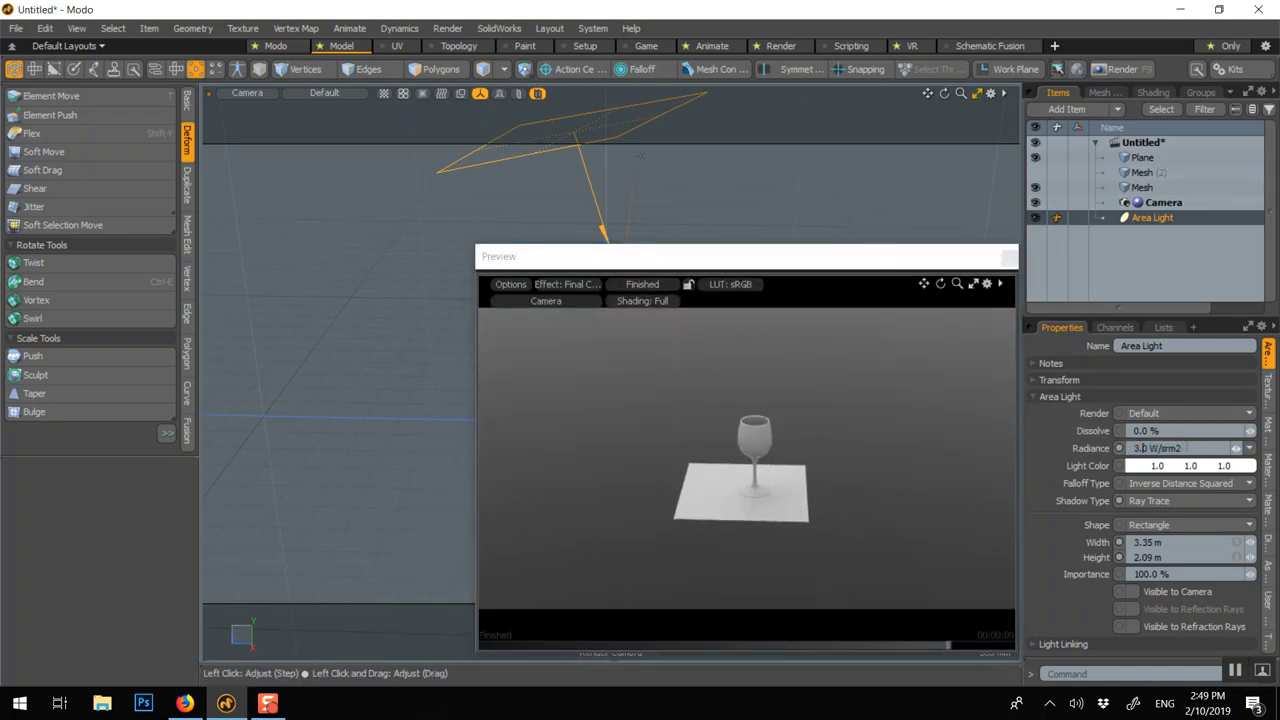
text(3.3)
key(Return)
Step: Frame the camera closer on the wine glass, looking slightly down so its rim and foot are both in the preview
scroll(697, 222, up, 6)
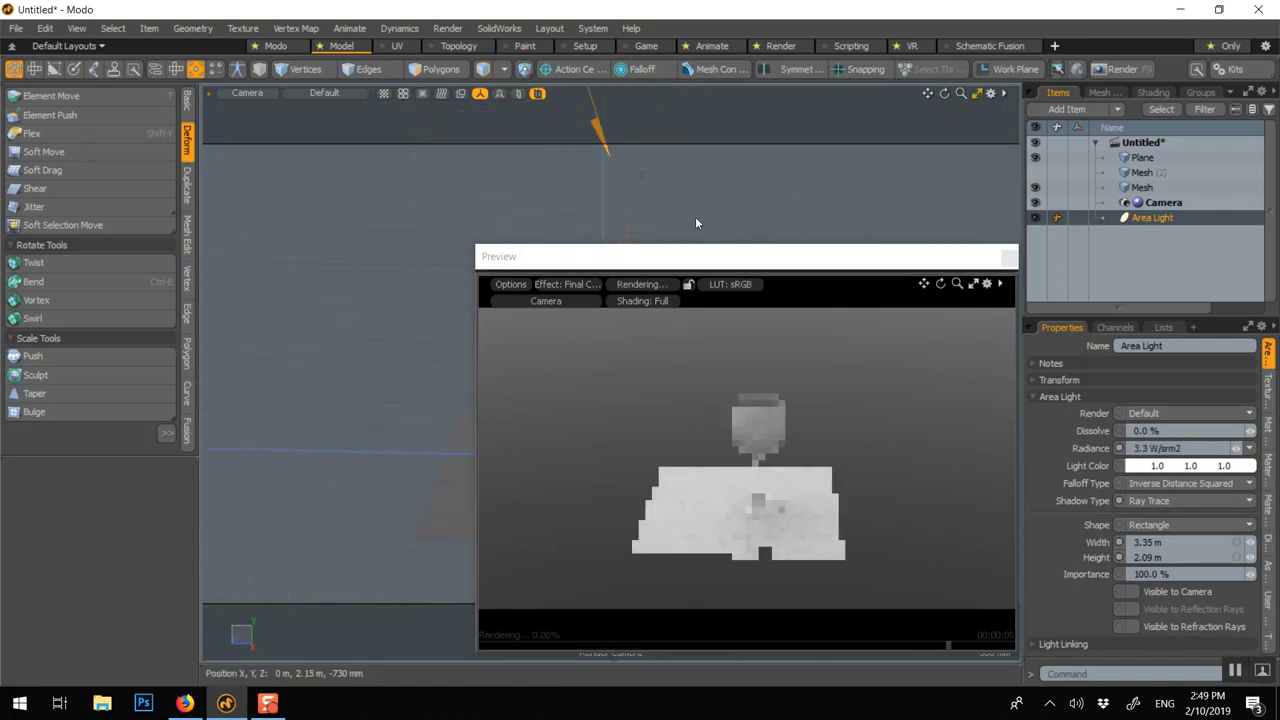
scroll(701, 212, up, 3)
alt+shift+drag(701, 212, 669, 172)
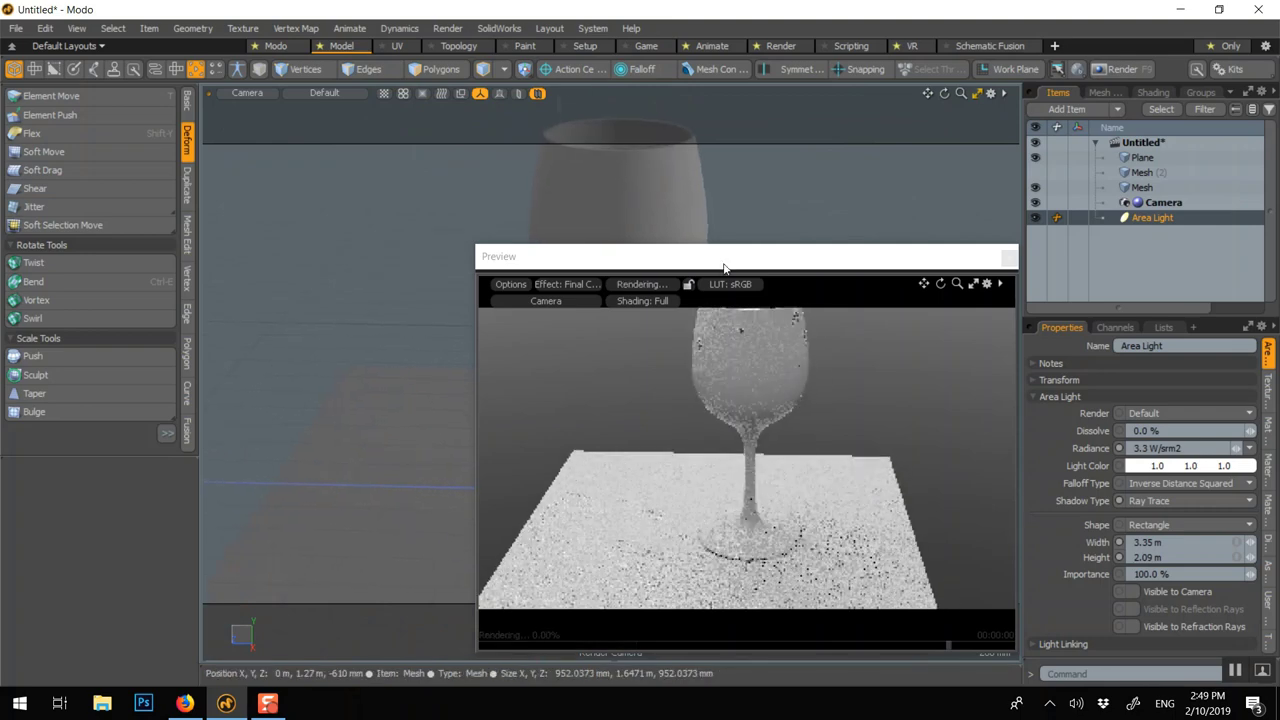
drag(723, 260, 702, 217)
alt+drag(730, 174, 780, 204)
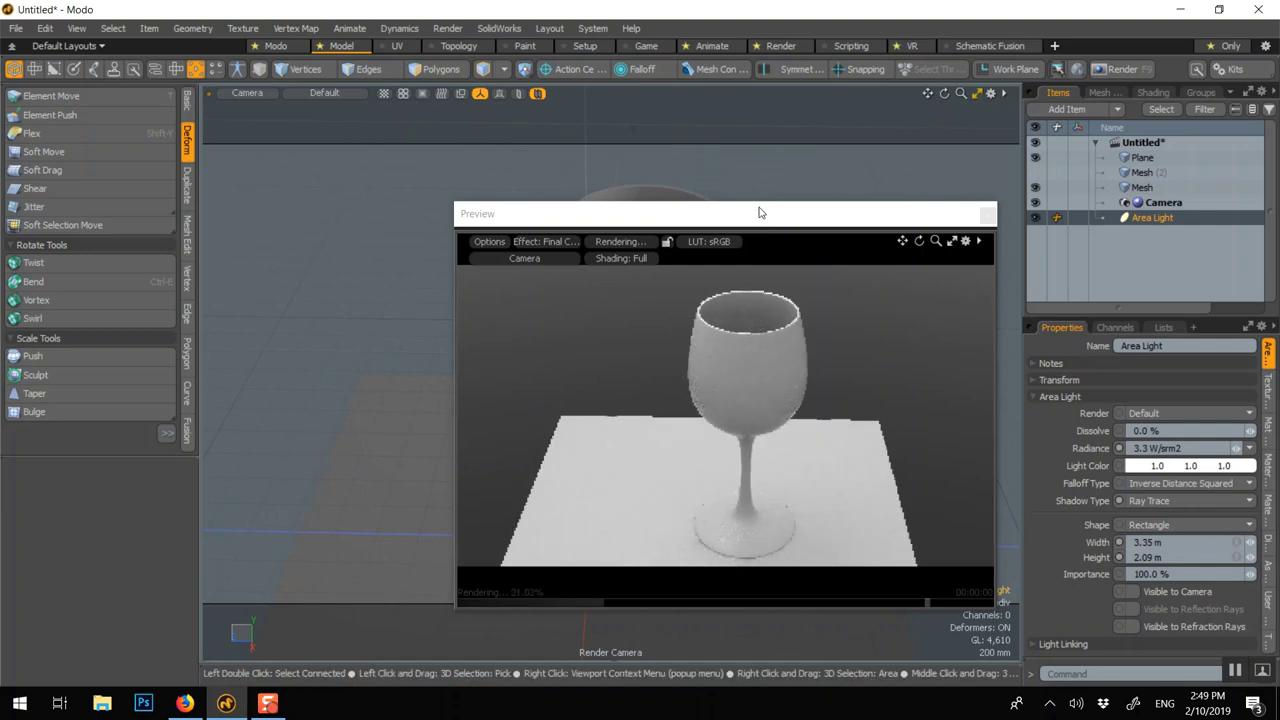
Step: Apply the glass crown zinc material preset to the wine glass and close the preset browser
key(F6)
drag(731, 120, 239, 76)
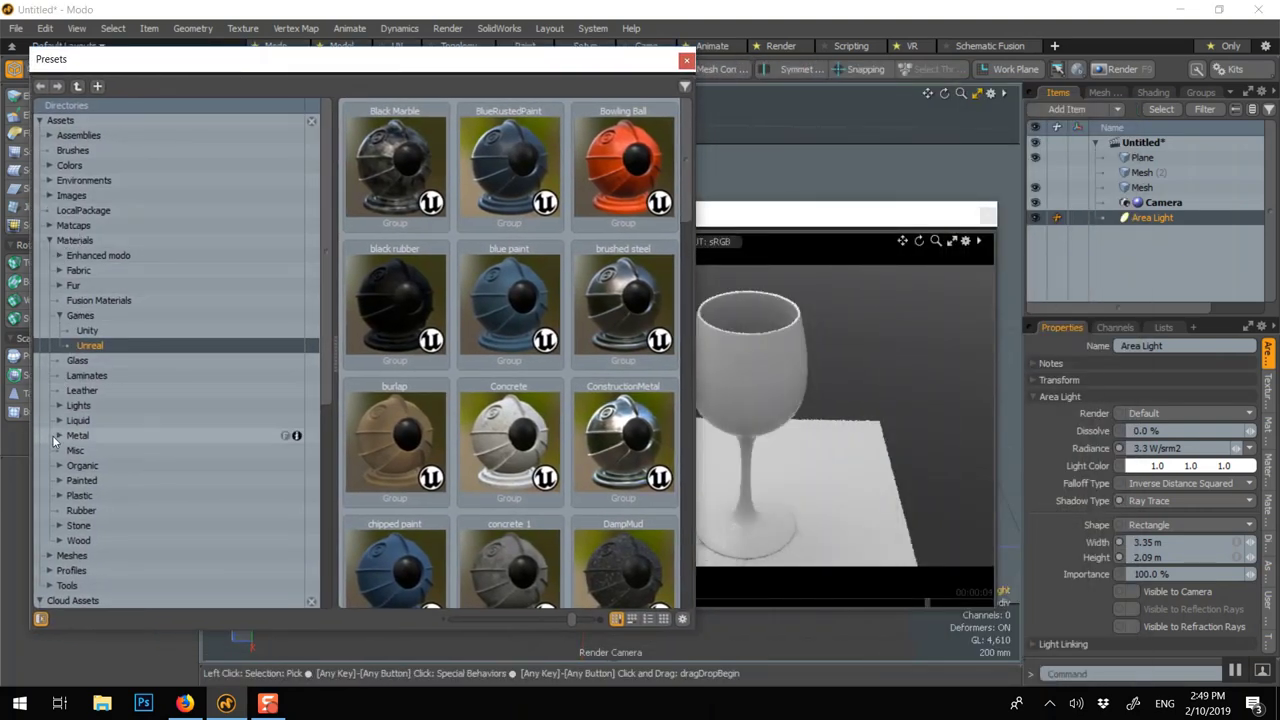
click(60, 316)
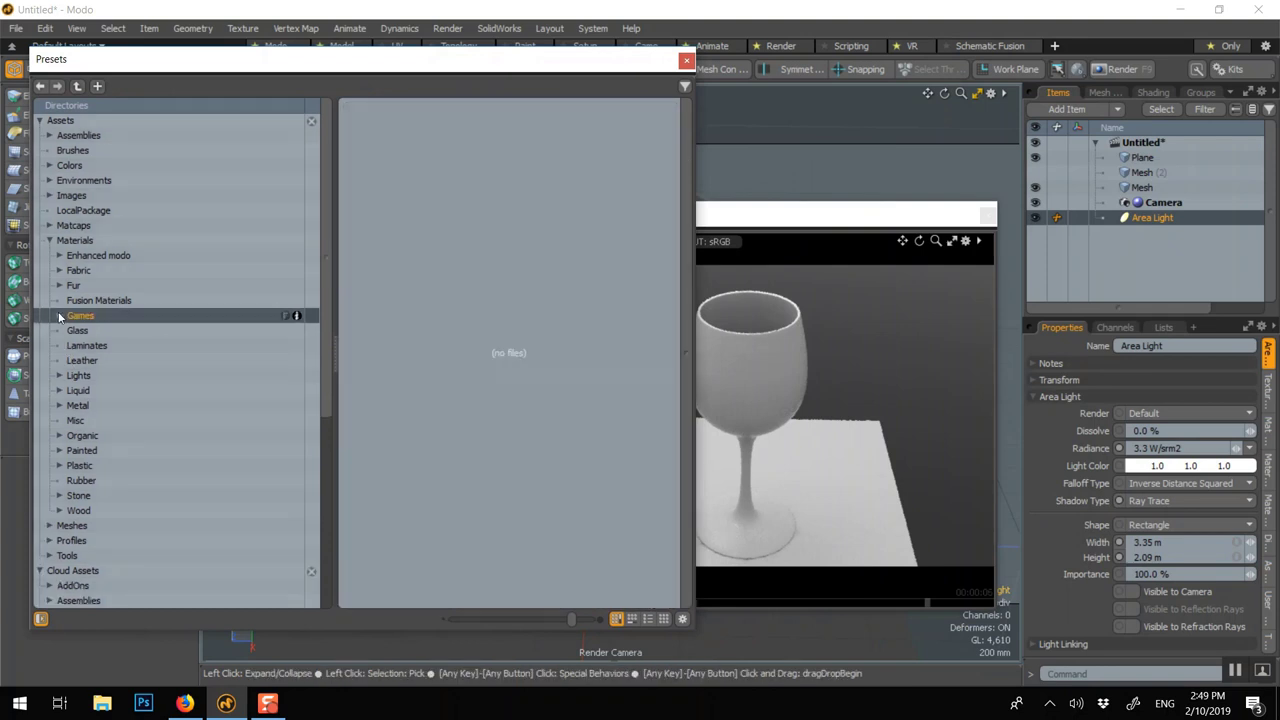
click(64, 330)
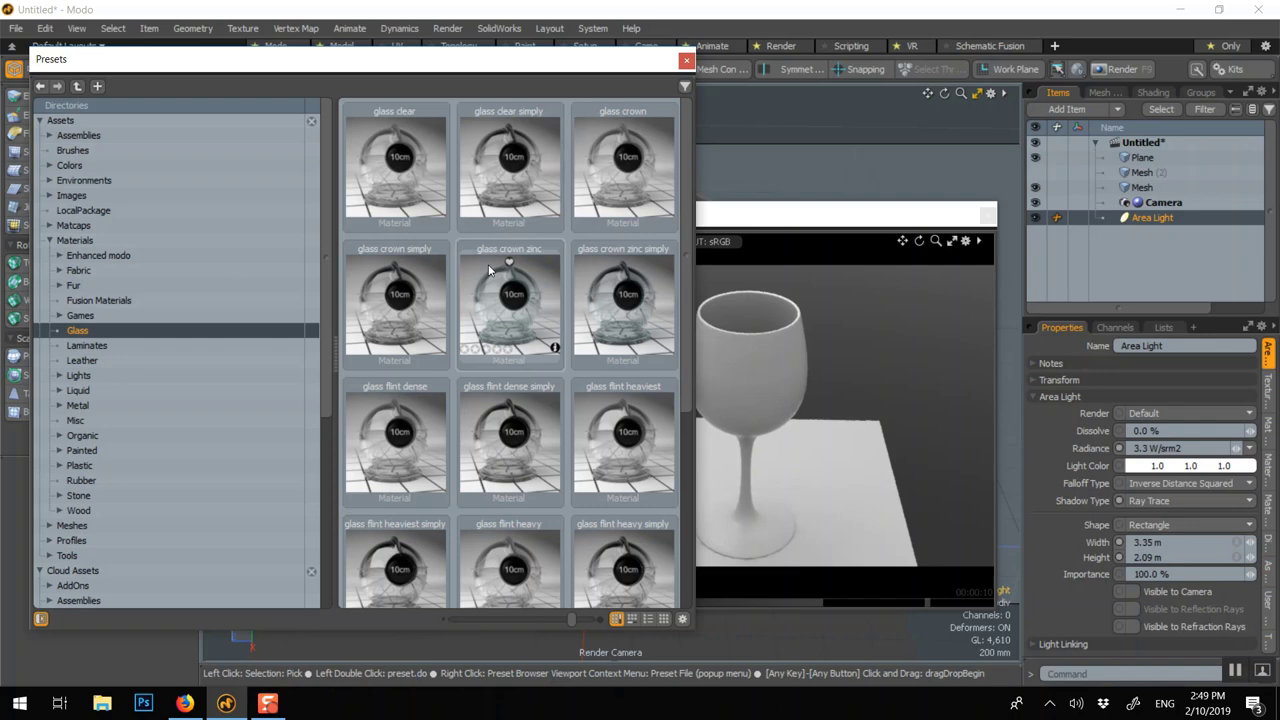
drag(489, 270, 736, 347)
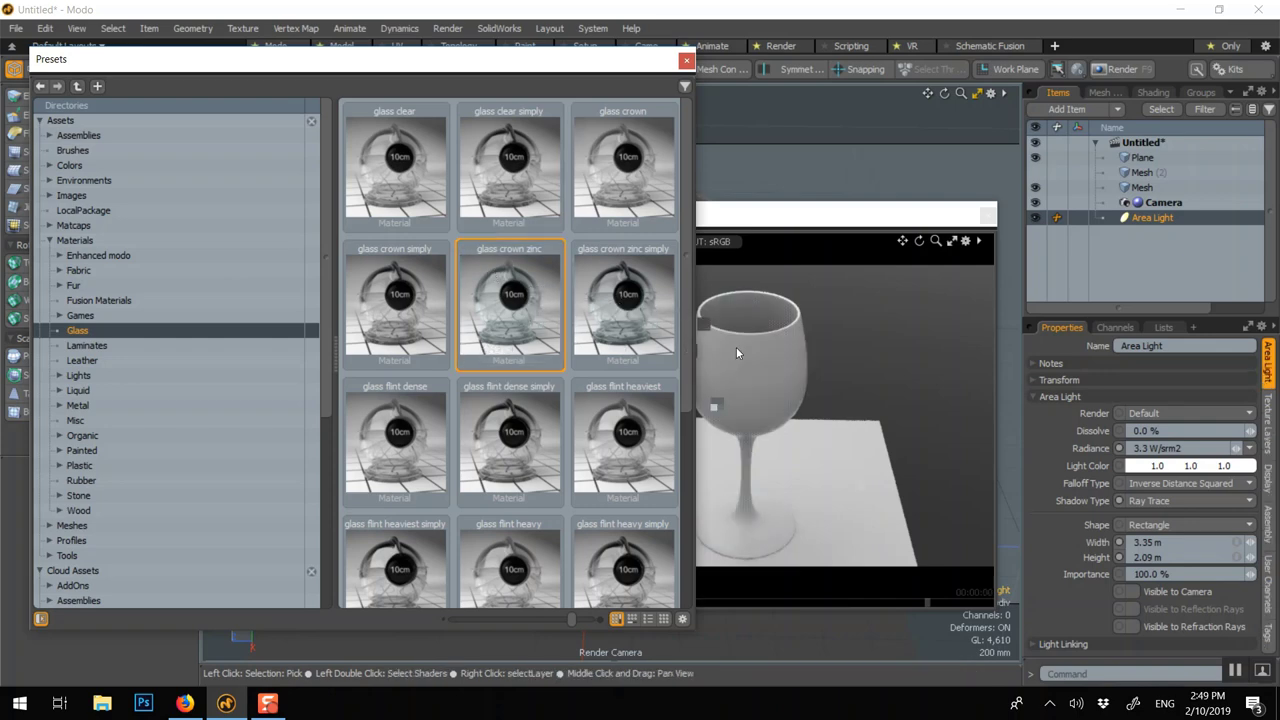
click(684, 62)
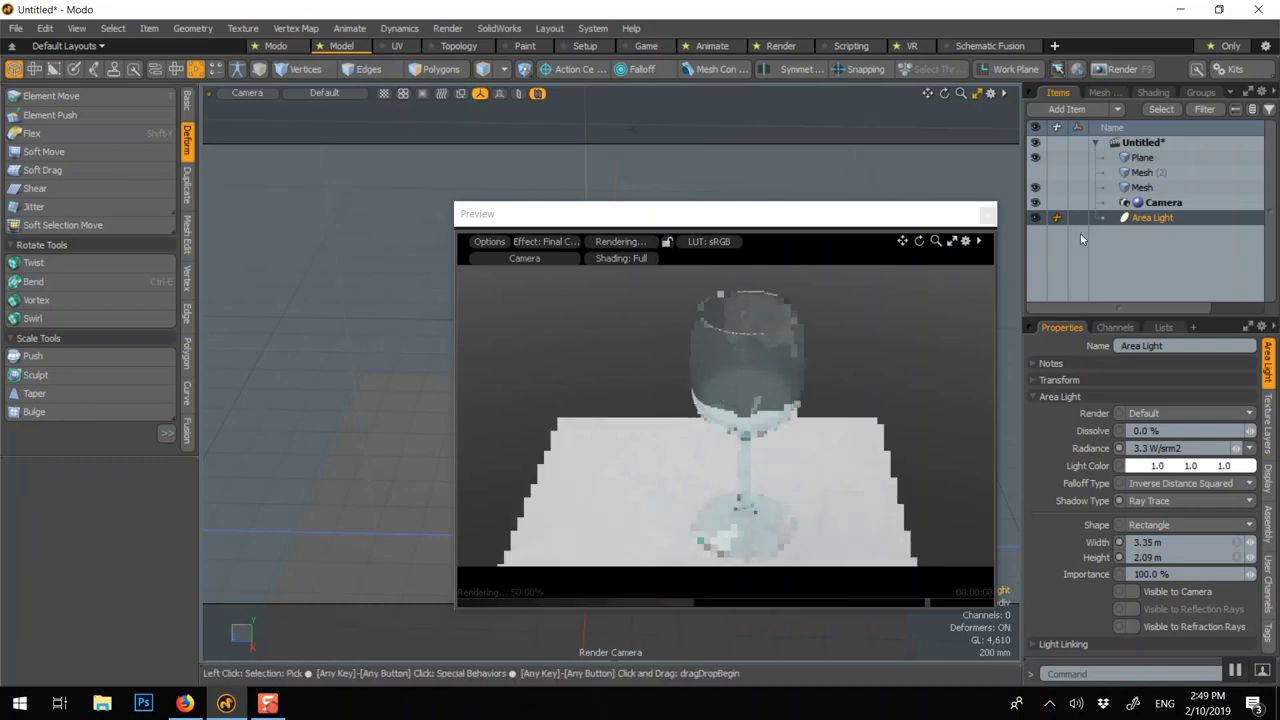
Step: Select the glass_crown_zinc material in the shader tree and set its transparency absorption distance to 12 mm
click(1153, 93)
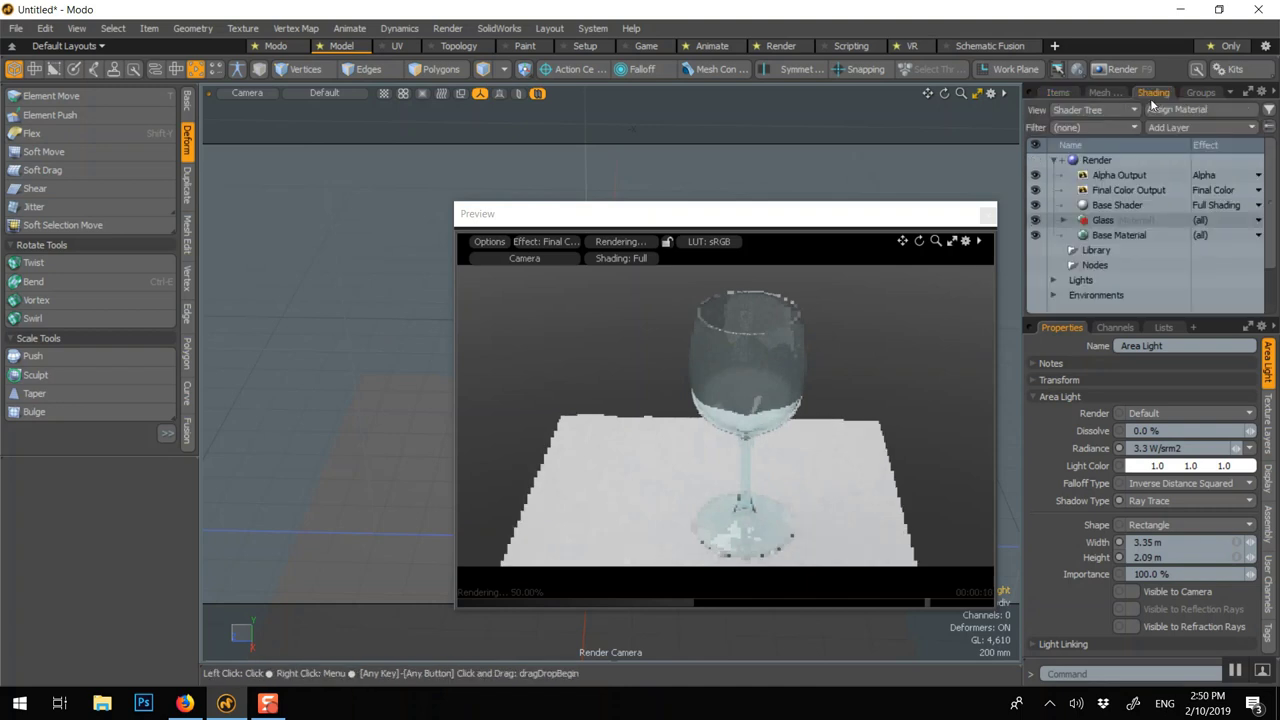
double_click(713, 362)
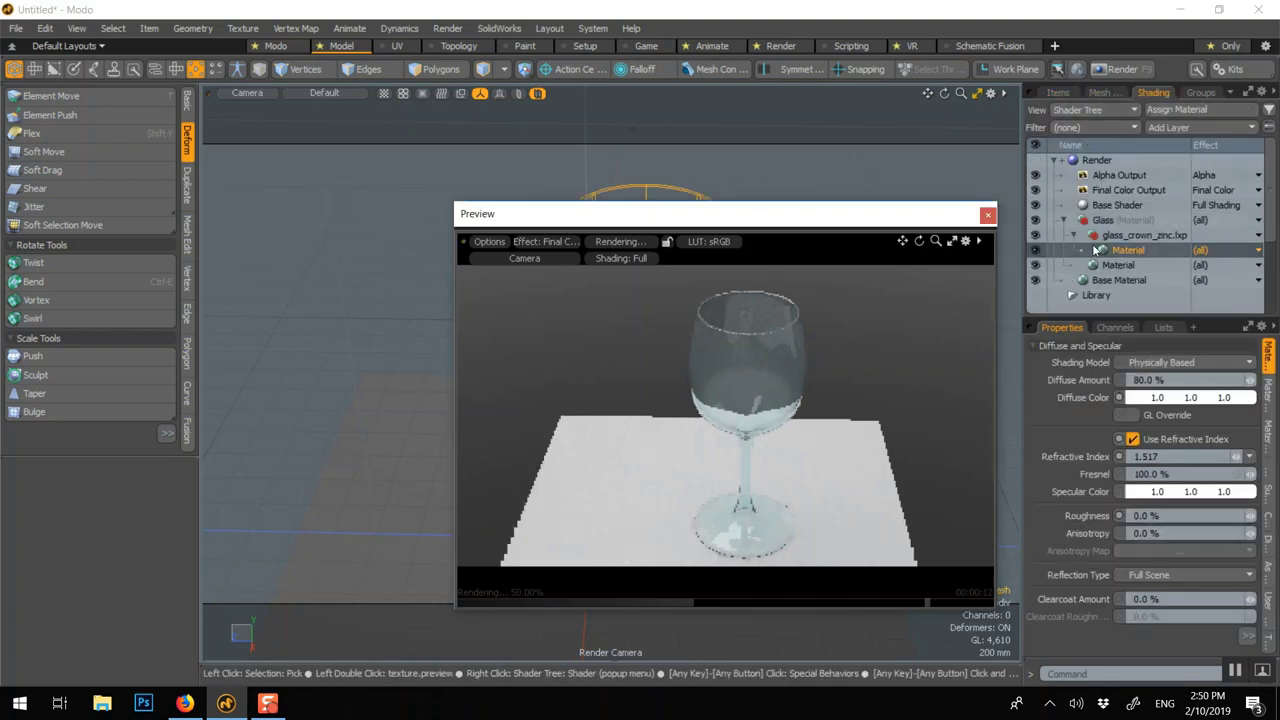
click(1269, 396)
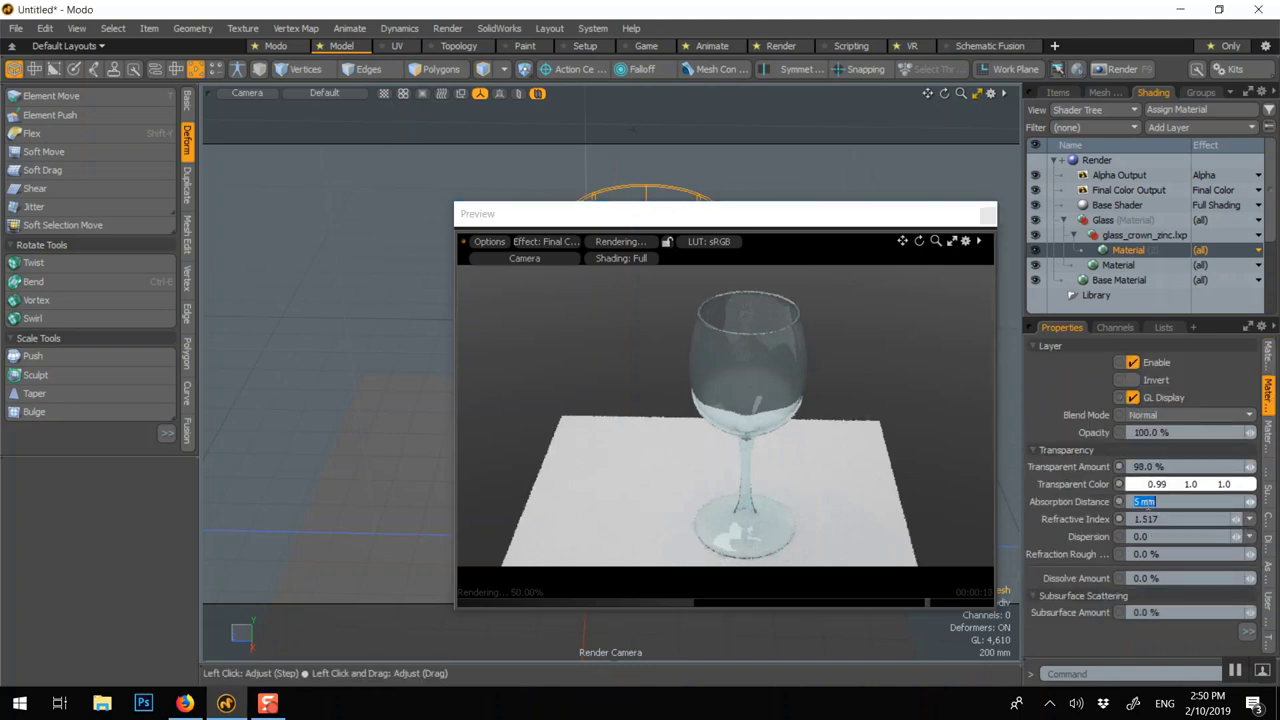
key(Return)
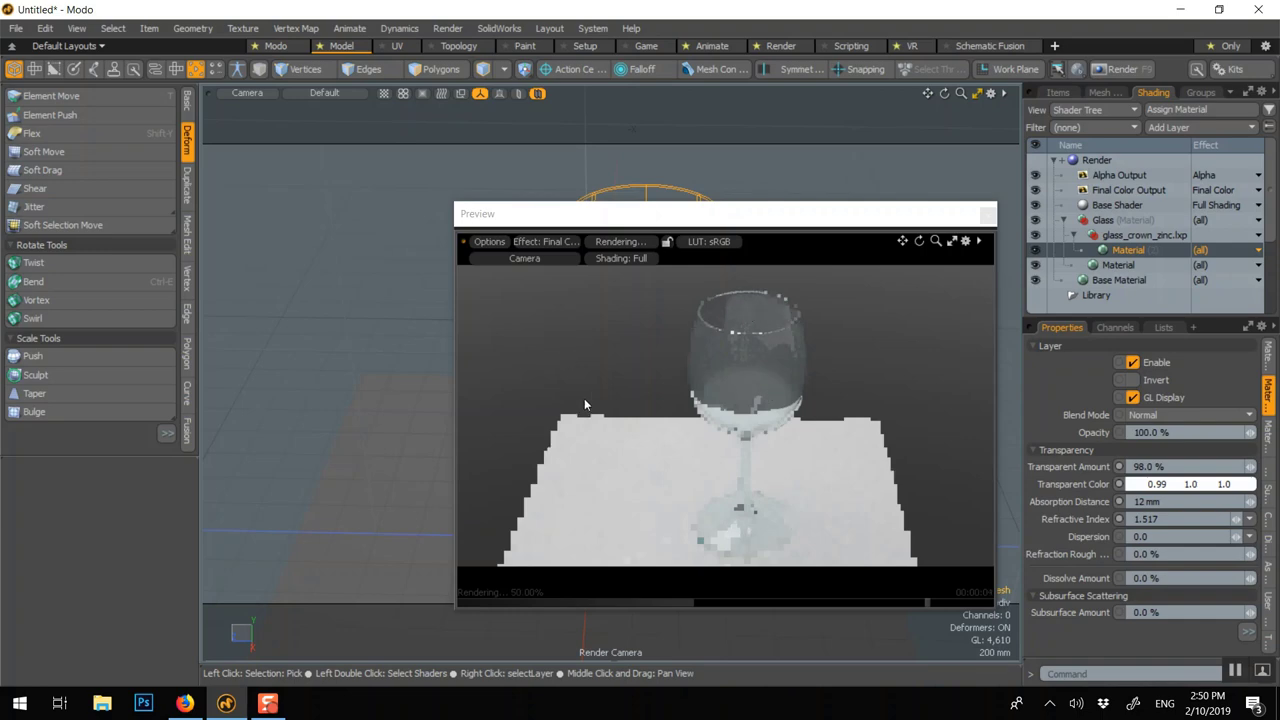
Step: Load the 3 Point Beige 01 studio environment preset as the scene's surroundings and close the preset browser
key(F6)
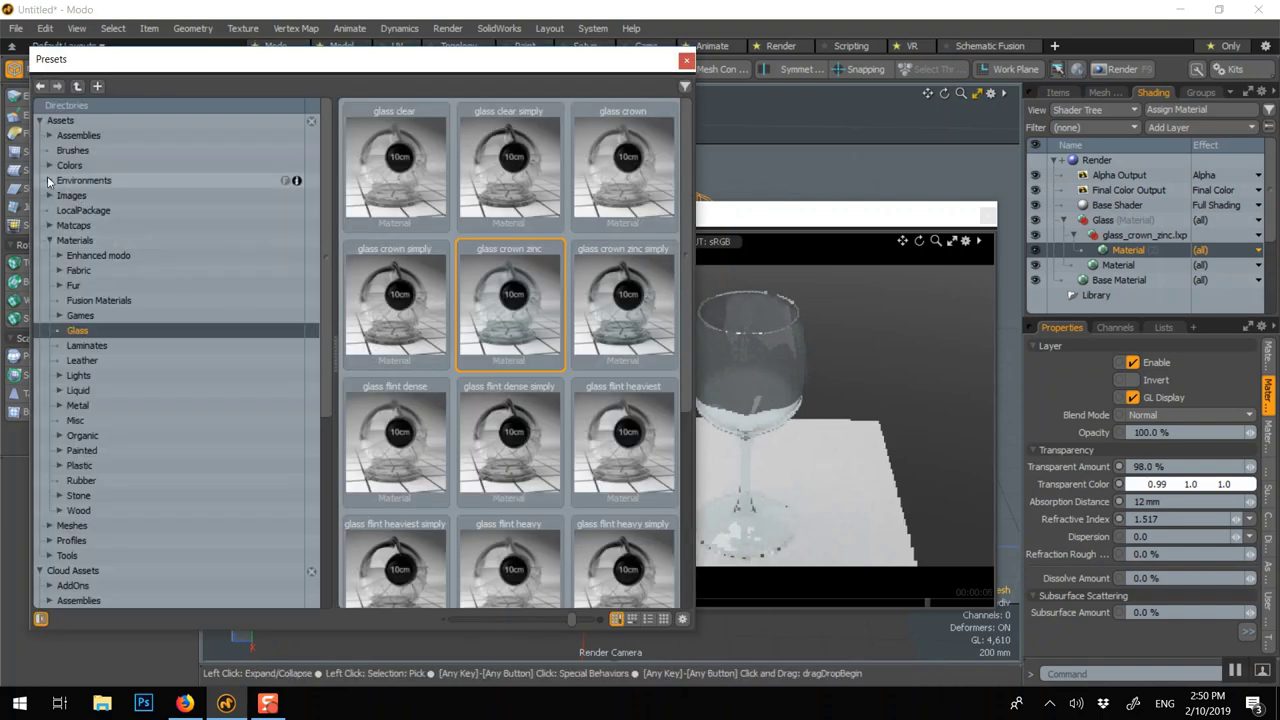
click(48, 179)
click(79, 240)
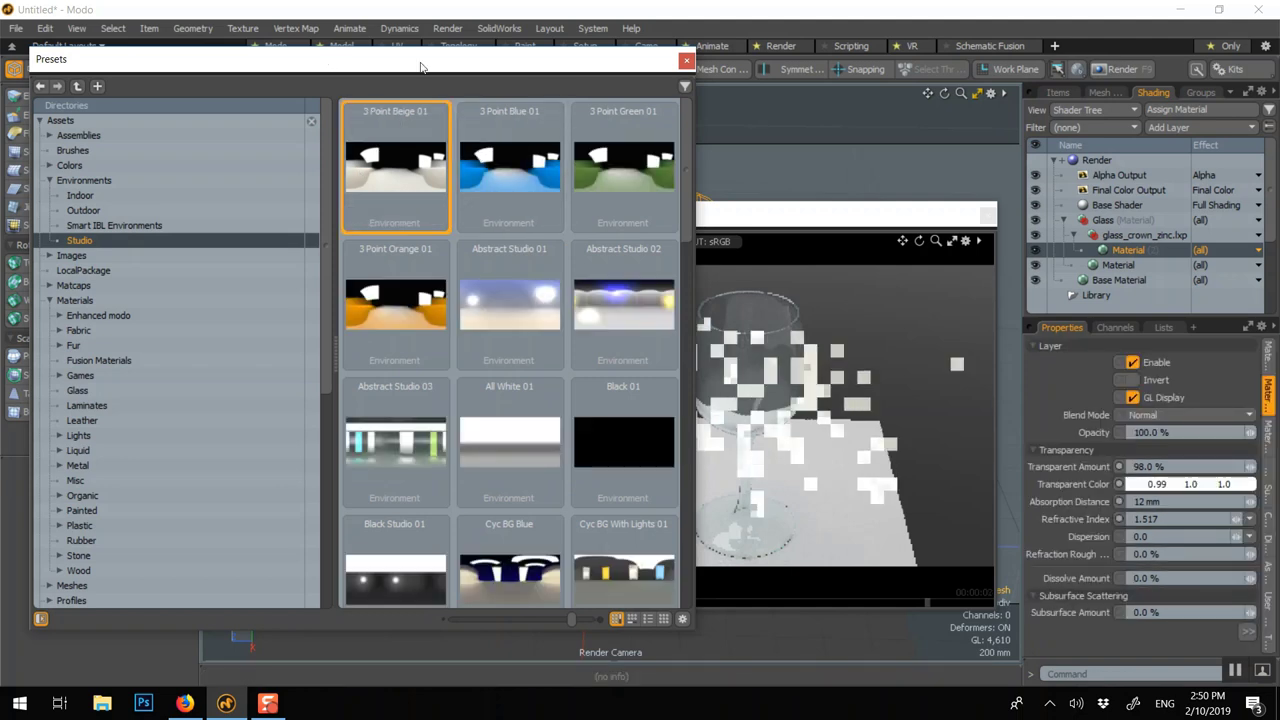
click(686, 61)
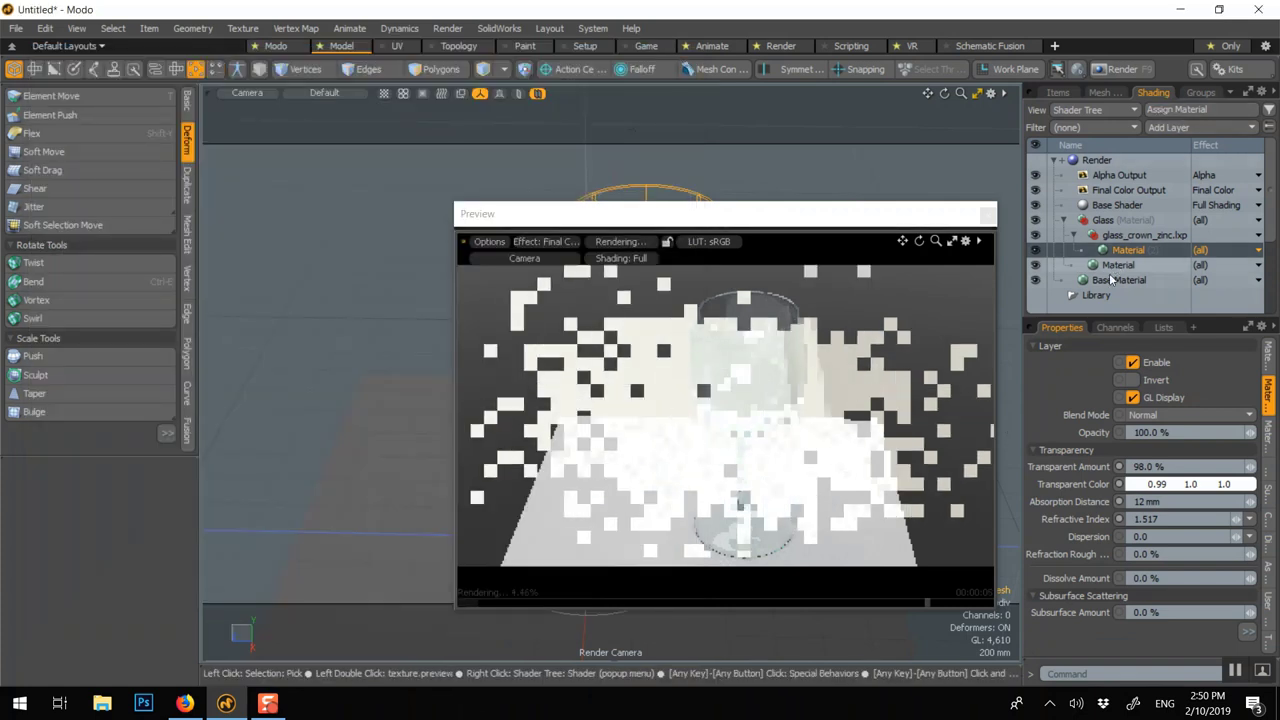
Step: Make the studio environment invisible to the camera and set its intensity to 0.75 W/srm2
scroll(1065, 300, down, 3)
click(1053, 264)
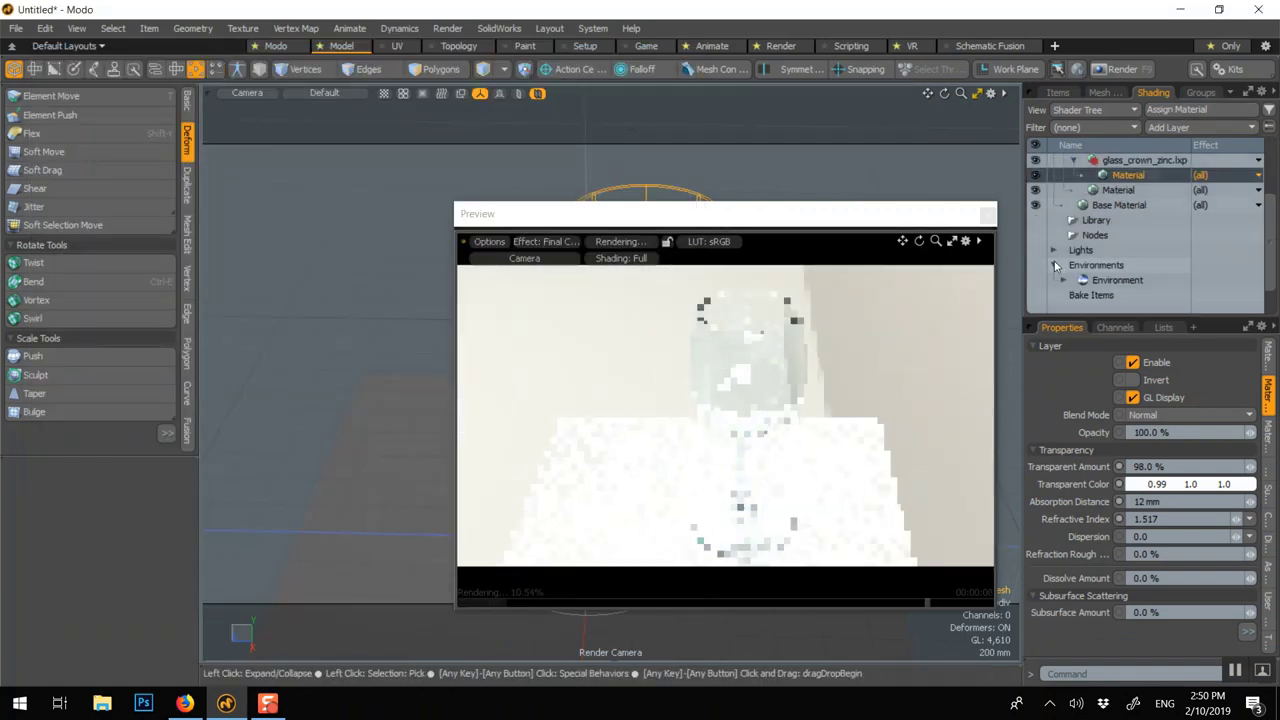
click(1115, 281)
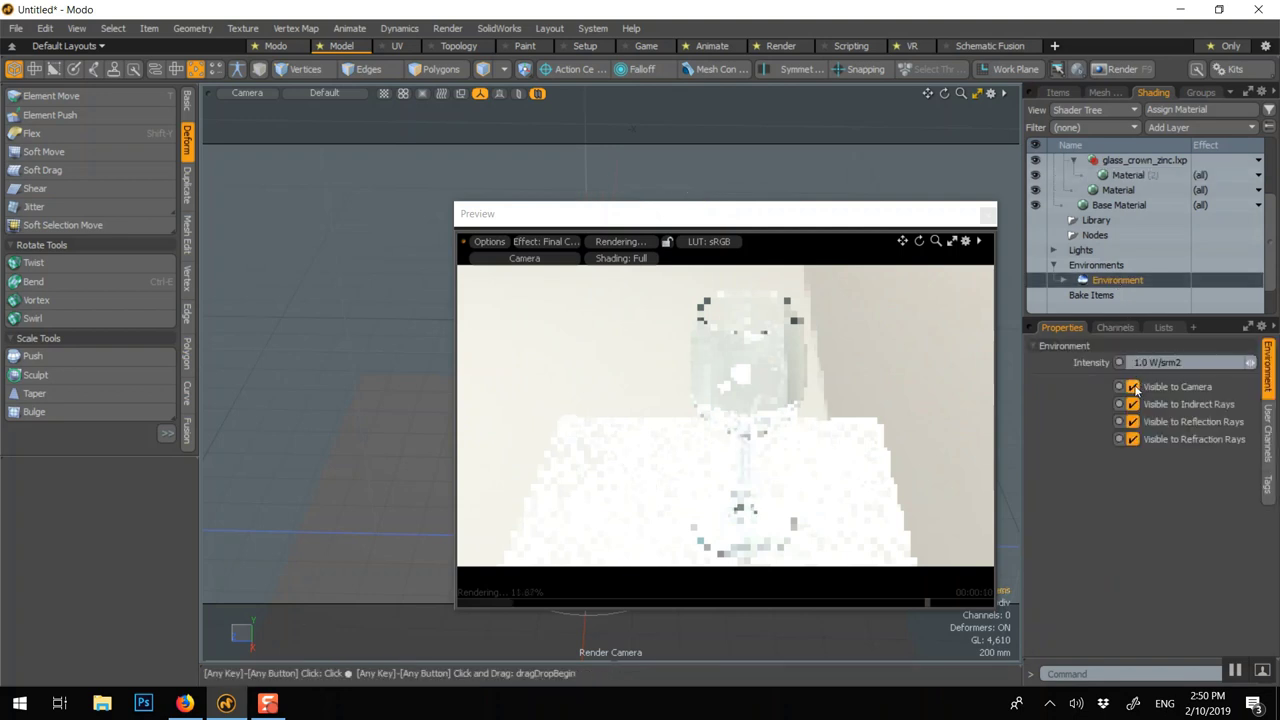
click(1133, 387)
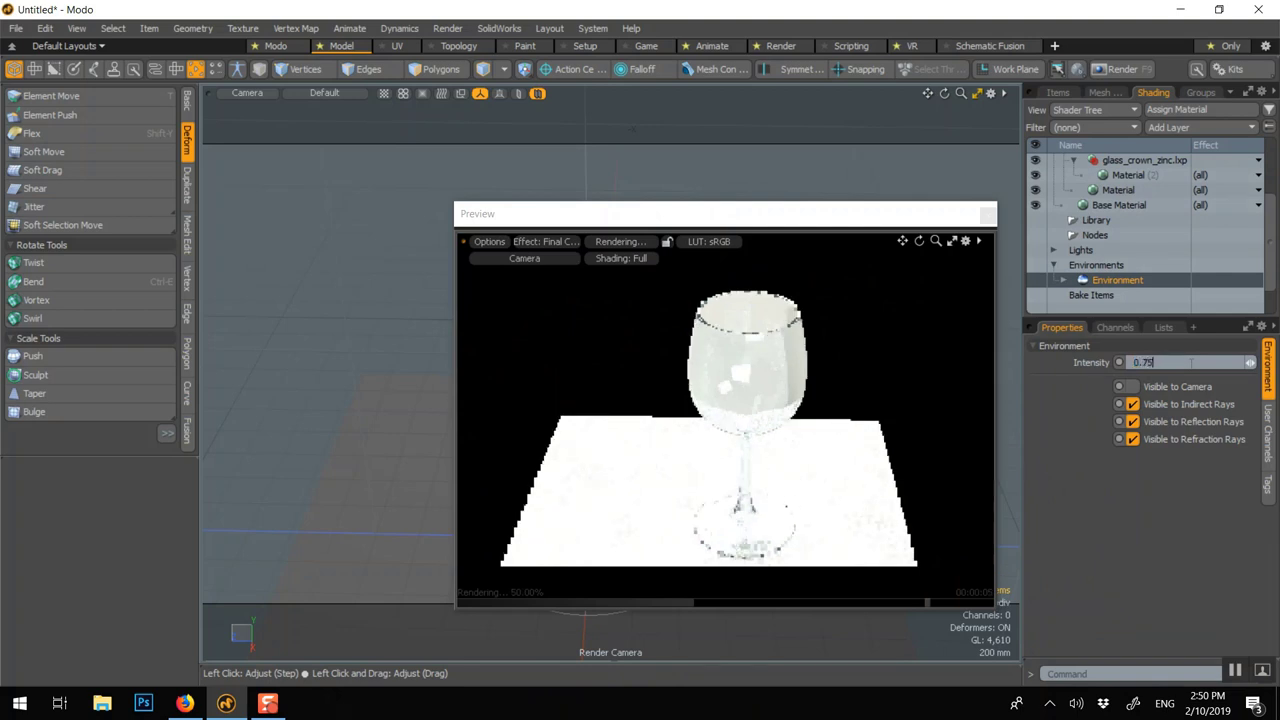
key(Return)
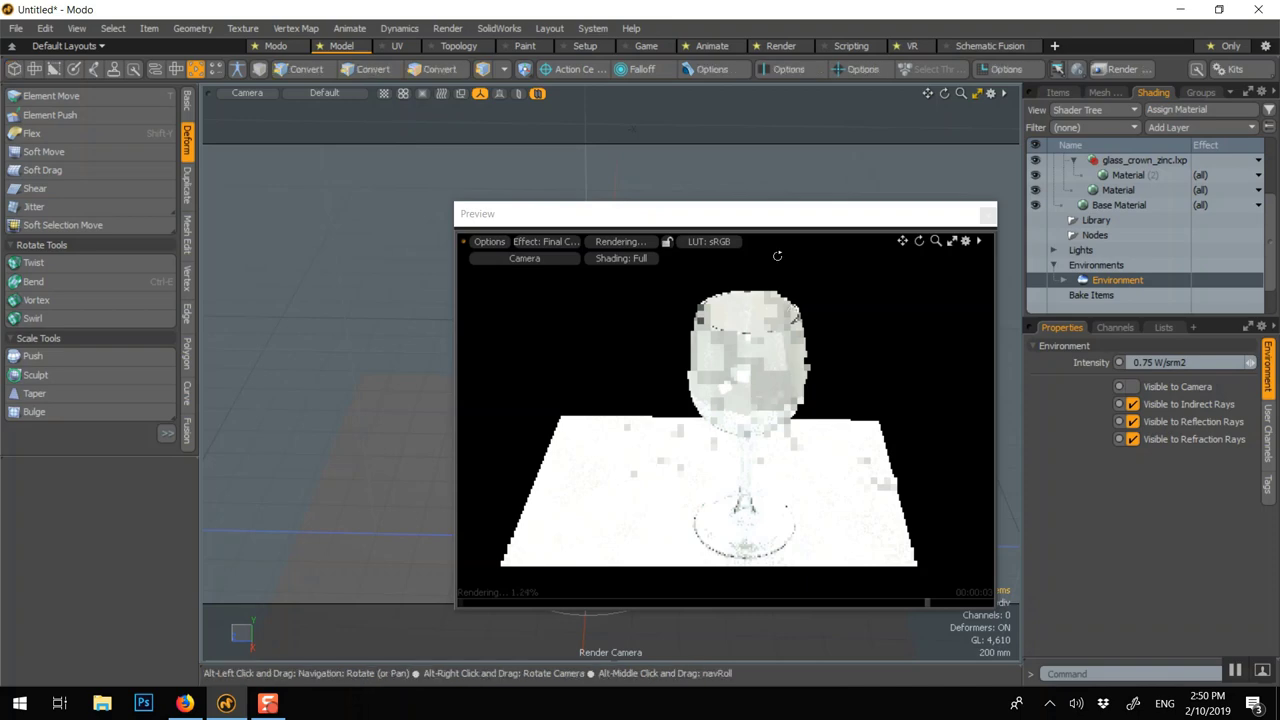
Step: Select the environment's 3 Point Beige image layer and set its texture locator's Y rotation to 30°
key(alt)
alt+drag(396, 271, 397, 323)
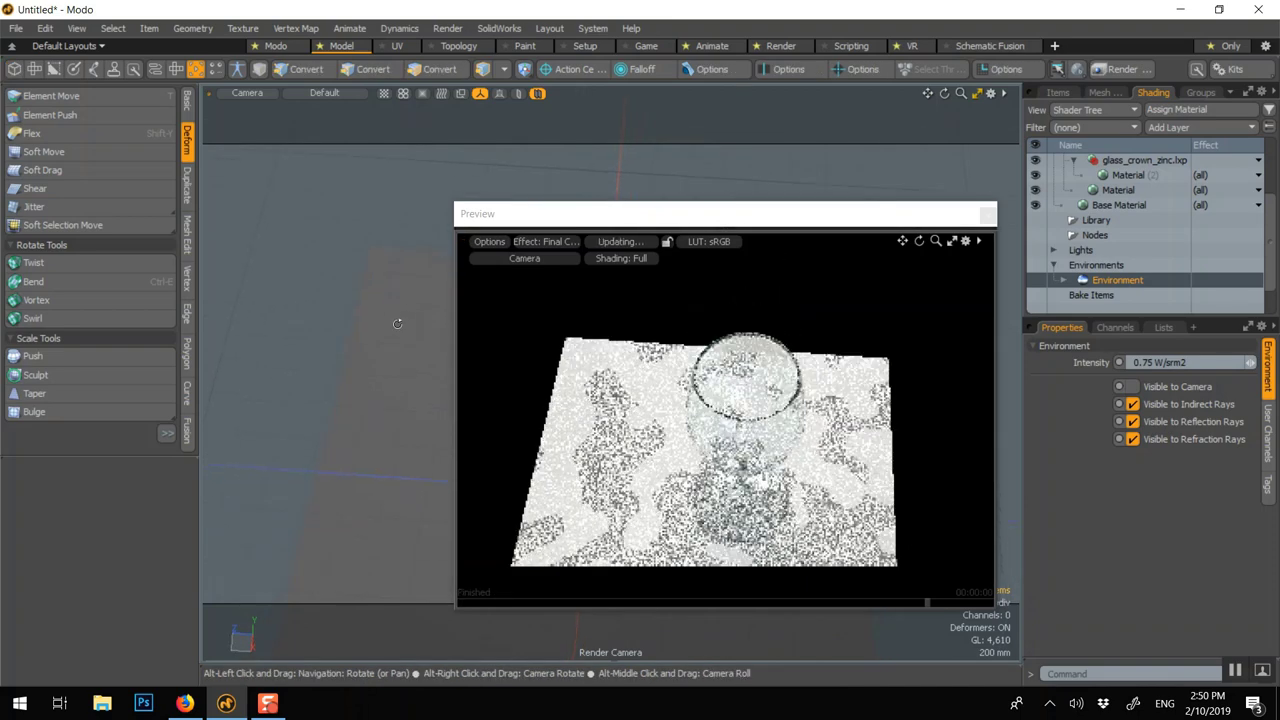
click(1131, 424)
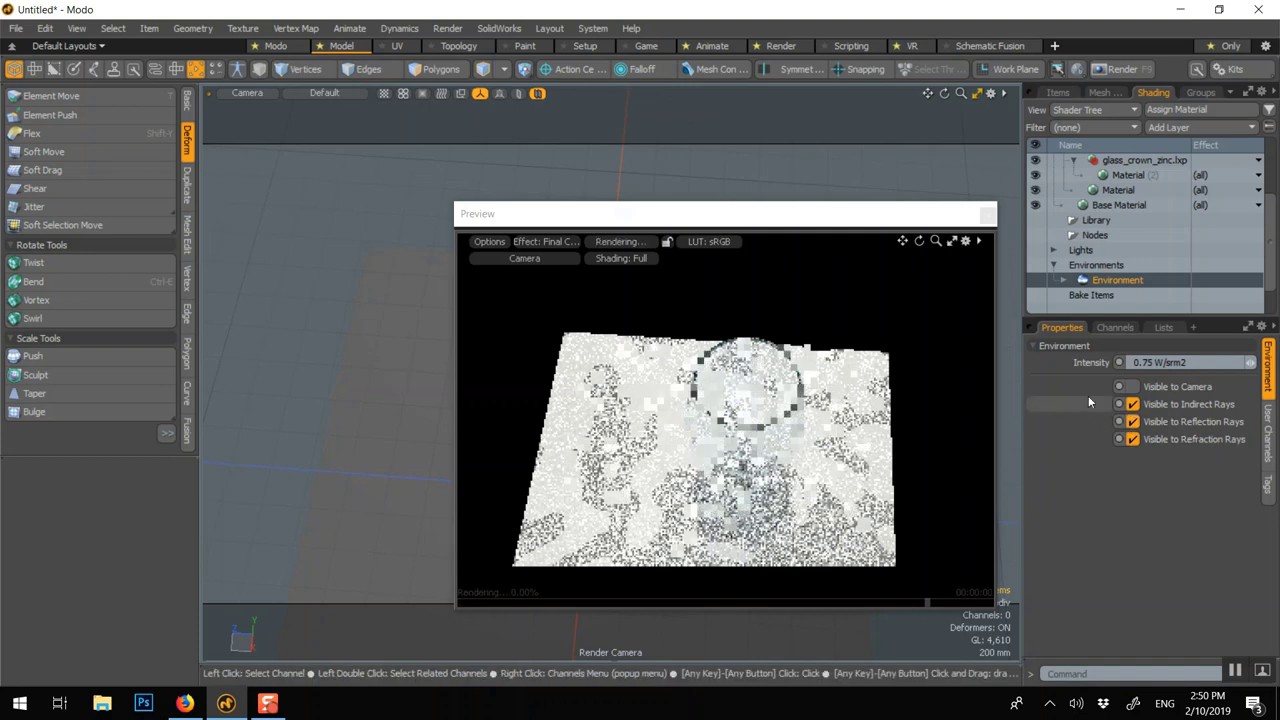
click(1067, 282)
click(1140, 280)
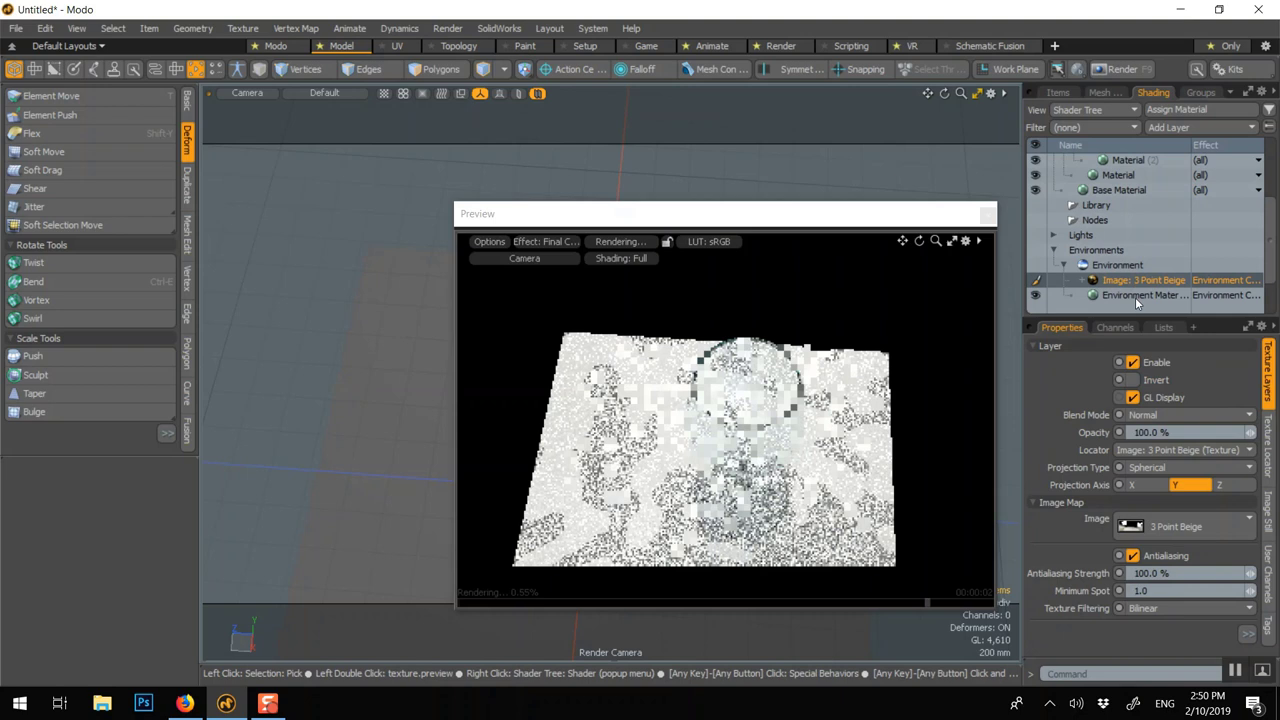
click(1268, 452)
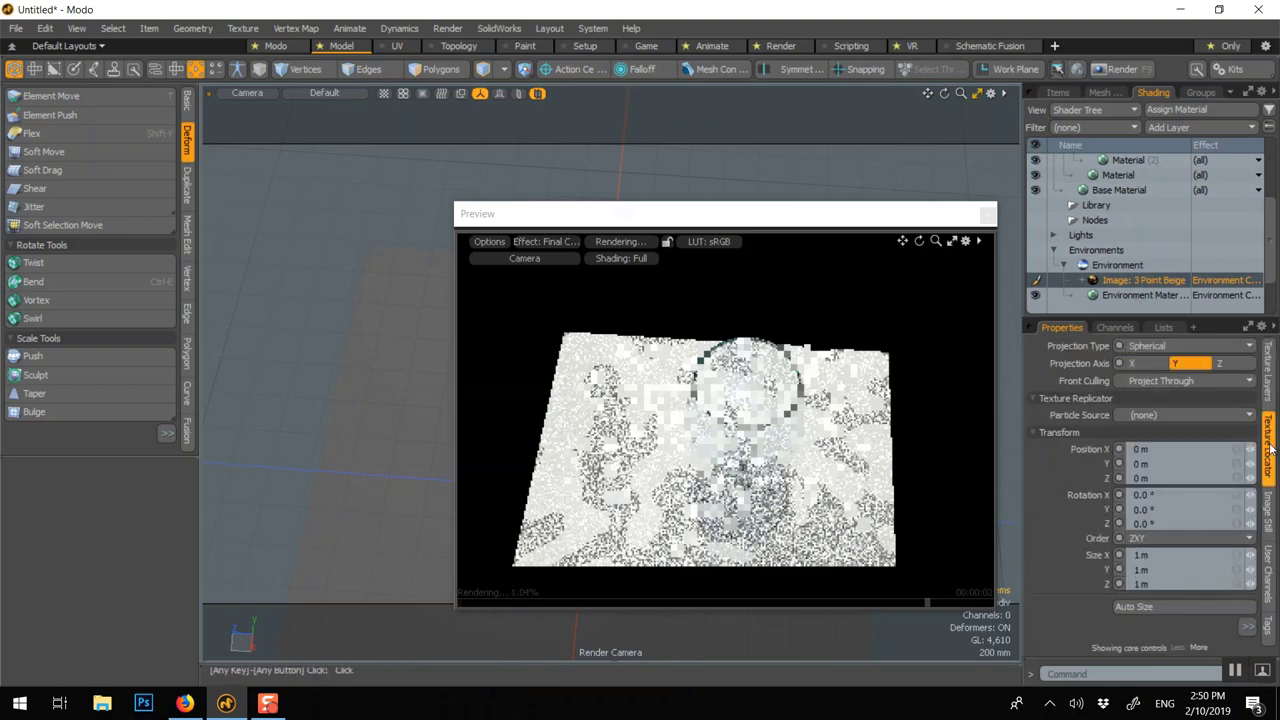
click(1143, 510)
text(30)
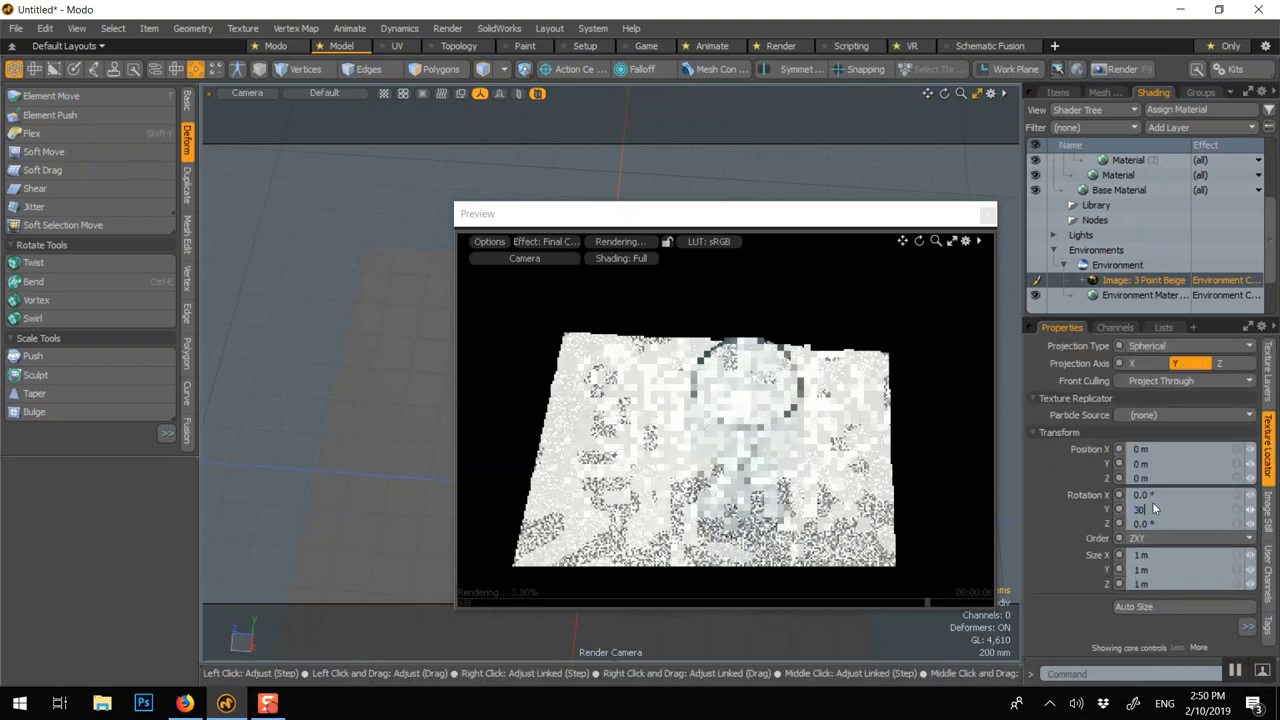
key(Return)
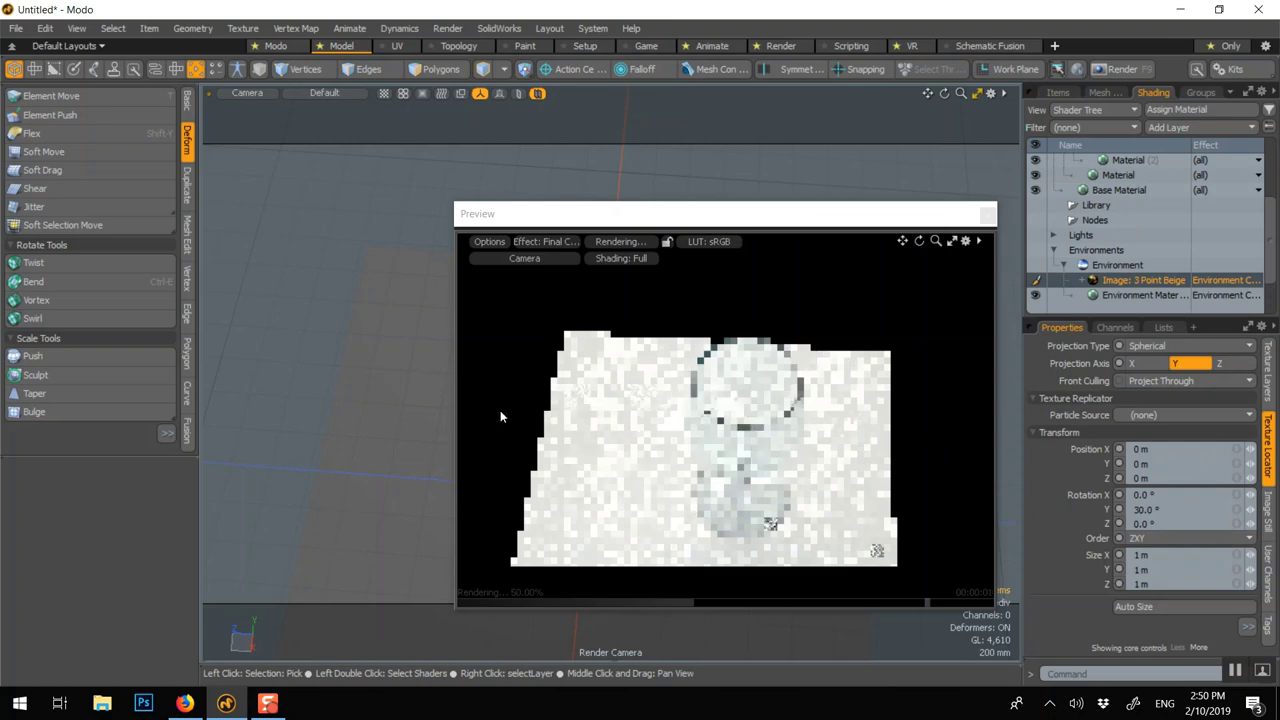
alt+drag(320, 372, 315, 348)
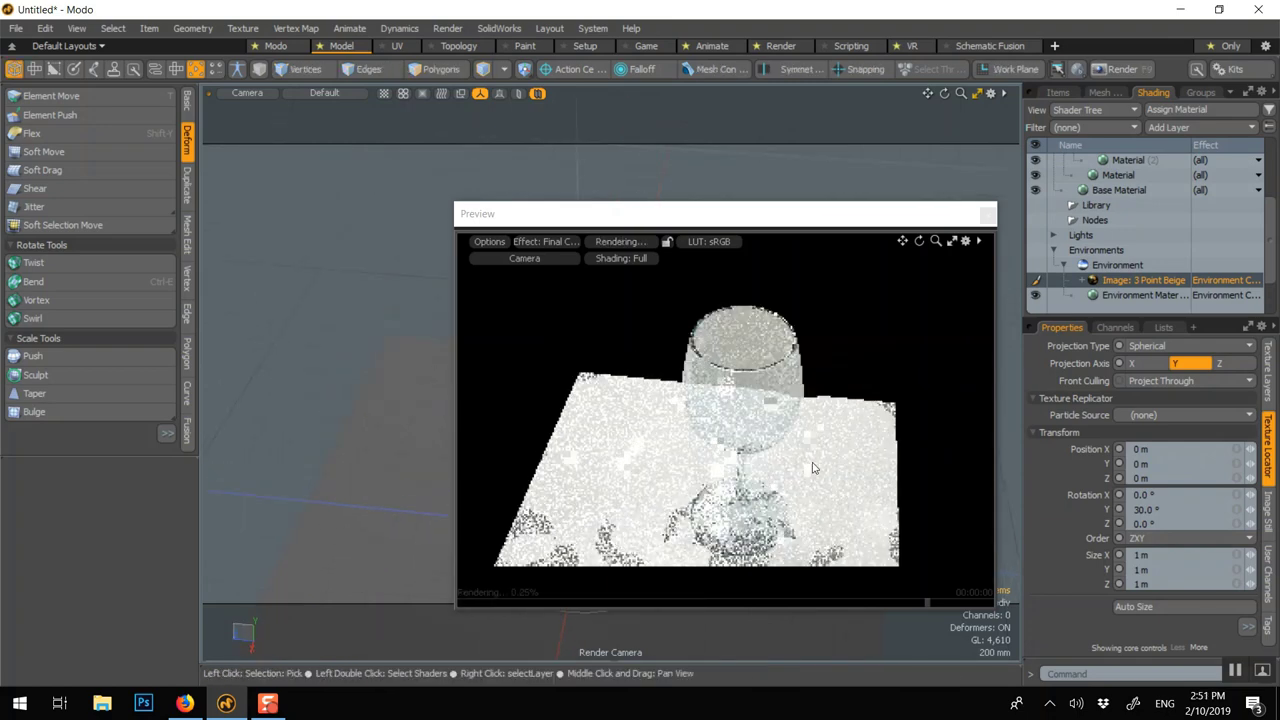
key(alt)
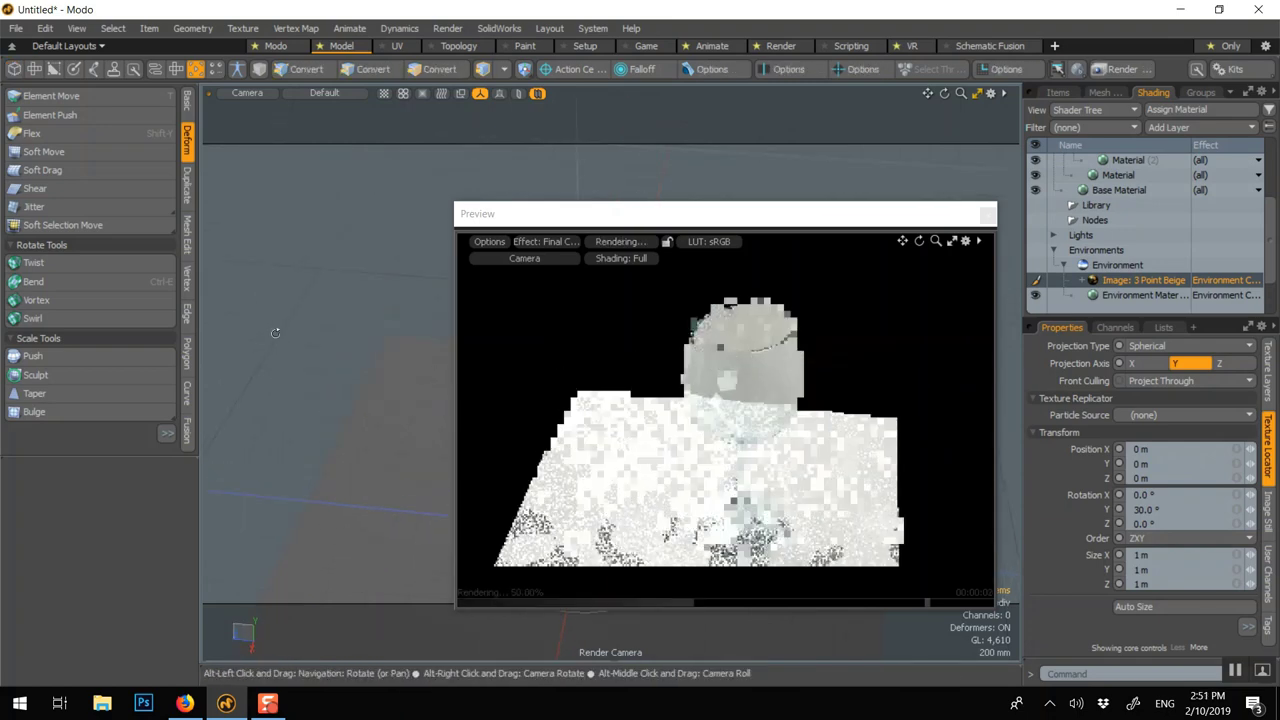